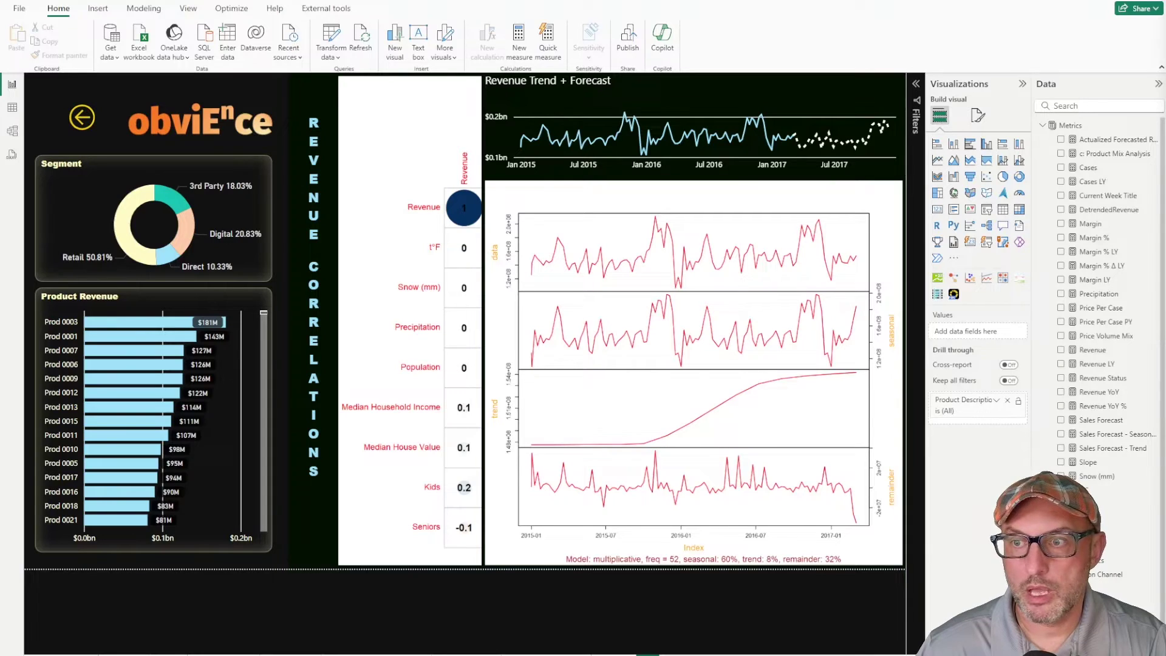
- Select the decomposition visual and cross-filter the page to Prod 0003 via its Product Revenue bar
{"action": "left_click", "coordinate": [558, 193]}
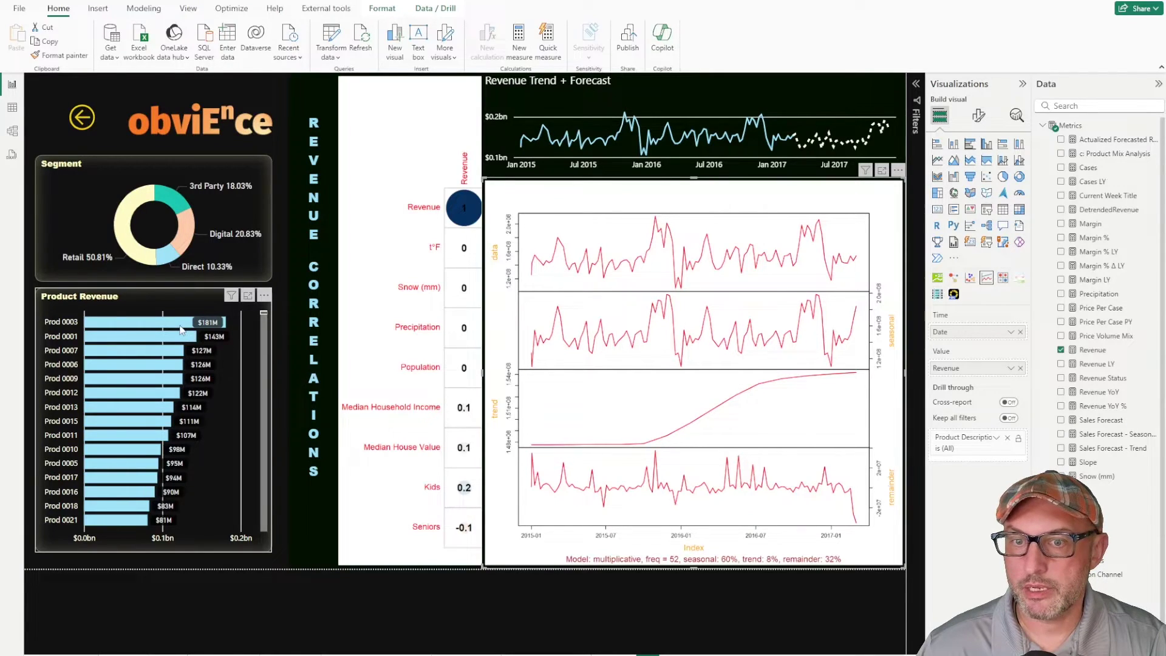
{"action": "left_click", "coordinate": [213, 322]}
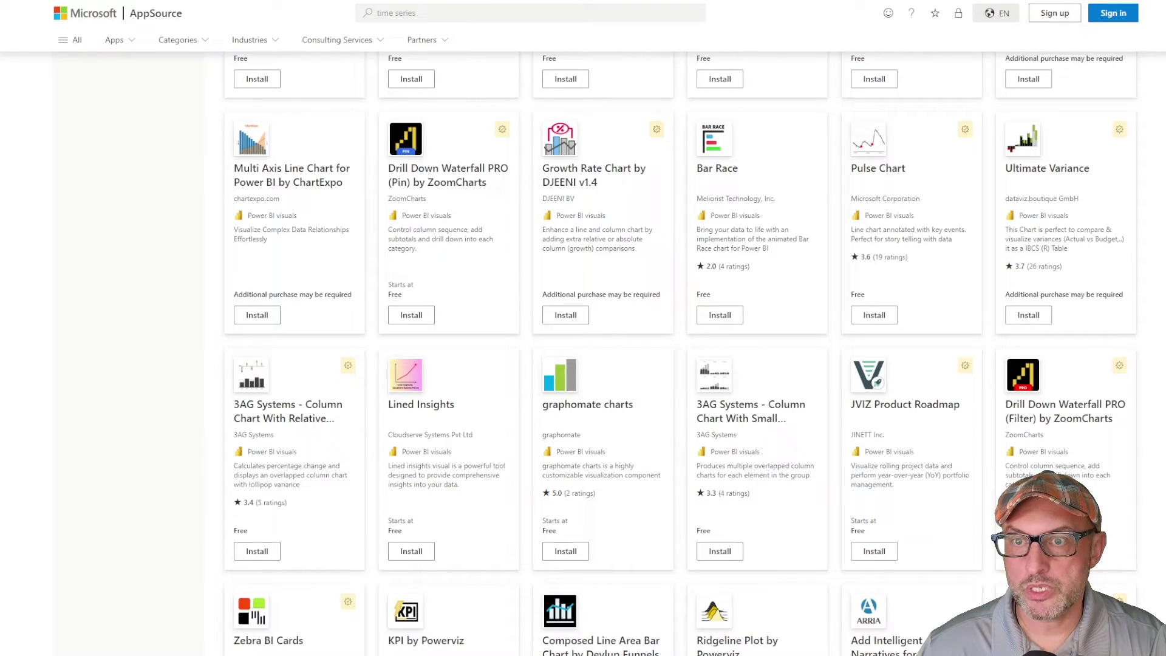
- Scroll through the AppSource 'time series' Power BI visuals results
{"action": "scroll", "coordinate": [513, 394], "scroll_direction": "up", "scroll_amount": 5}
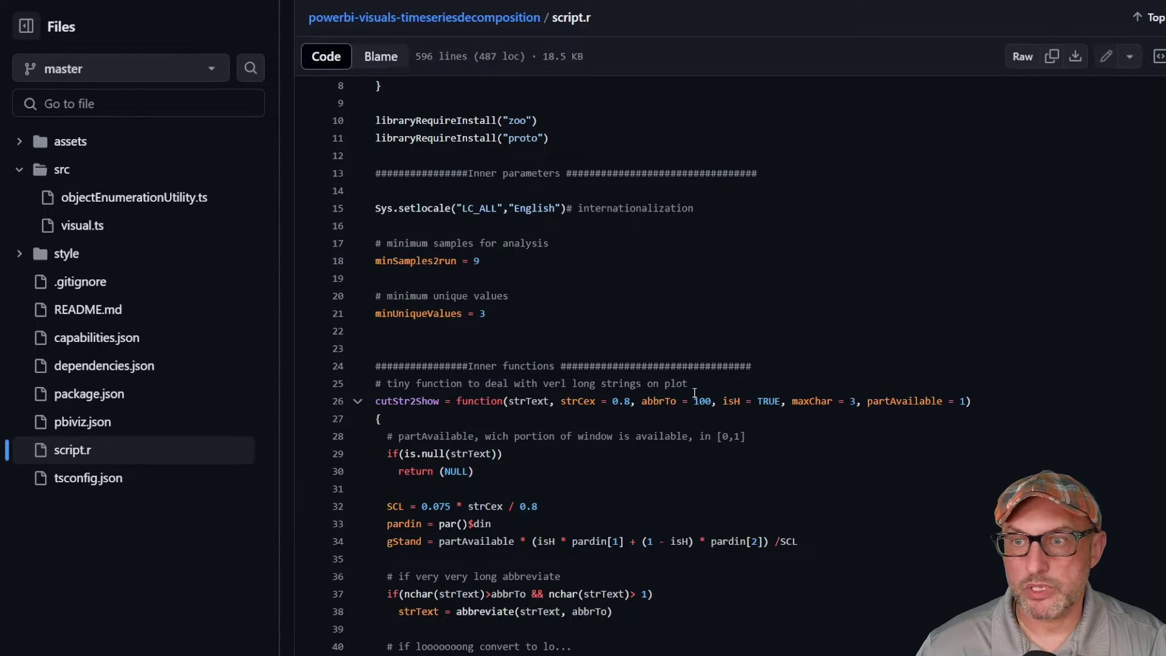
{"action": "scroll", "coordinate": [694, 393], "scroll_direction": "up", "scroll_amount": 6}
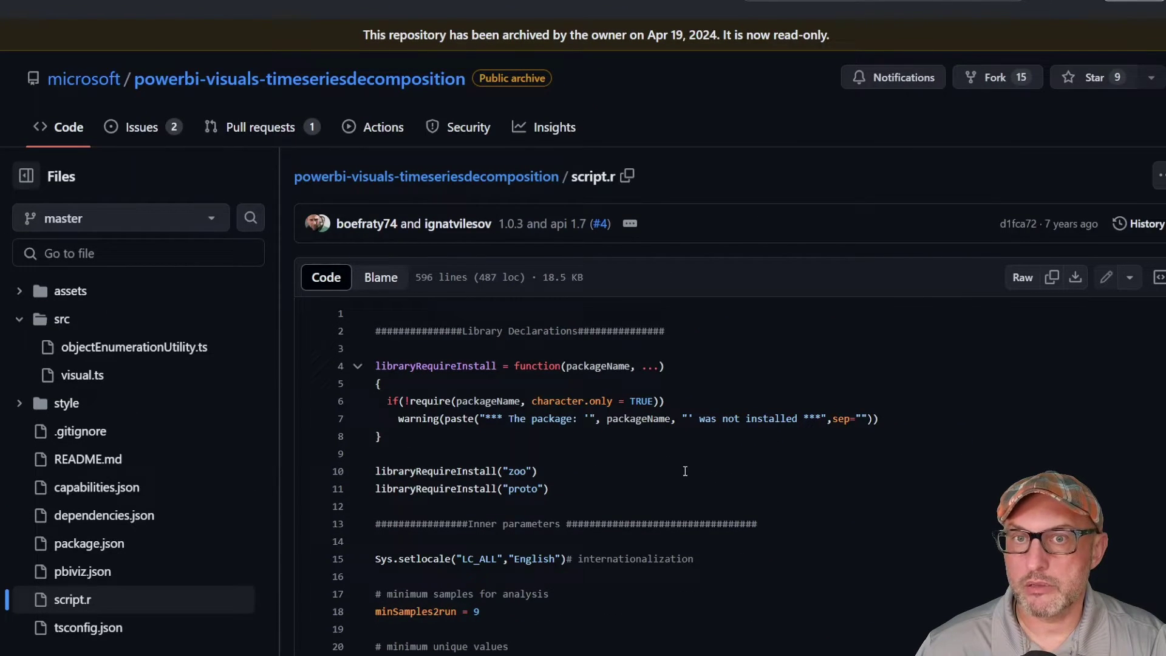
- Scroll through script.r and open the repository's assets folder
{"action": "scroll", "coordinate": [713, 499], "scroll_direction": "down", "scroll_amount": 1}
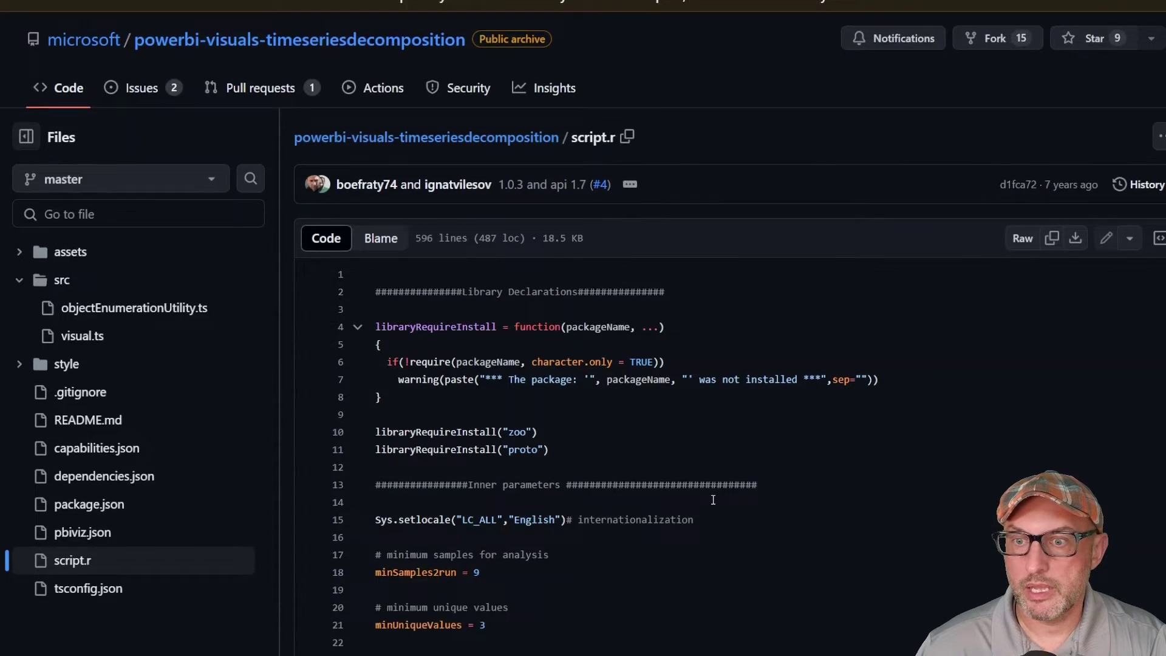
{"action": "scroll", "coordinate": [713, 499], "scroll_direction": "down", "scroll_amount": 4}
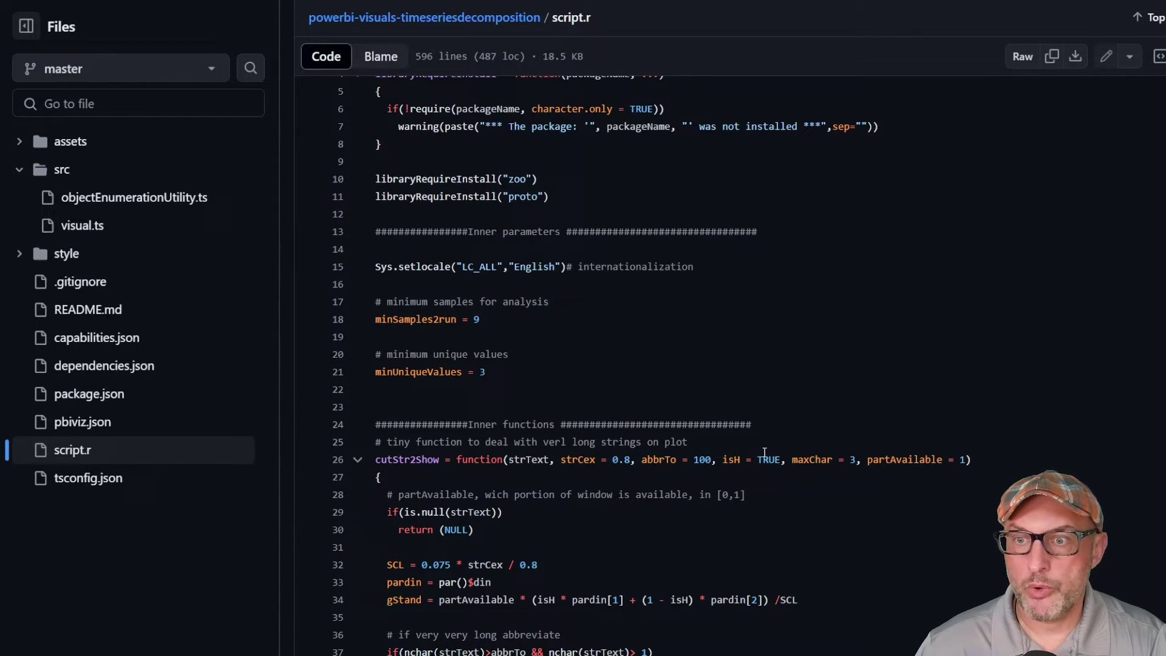
{"action": "scroll", "coordinate": [725, 495], "scroll_direction": "down", "scroll_amount": 5}
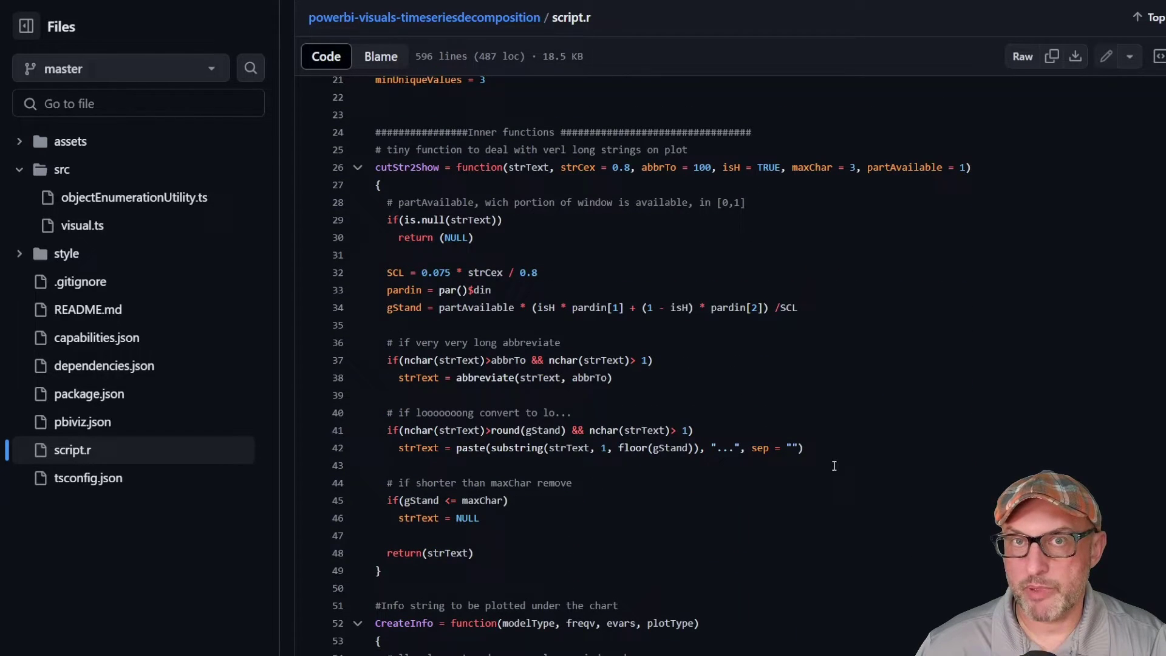
{"action": "scroll", "coordinate": [801, 485], "scroll_direction": "down", "scroll_amount": 6}
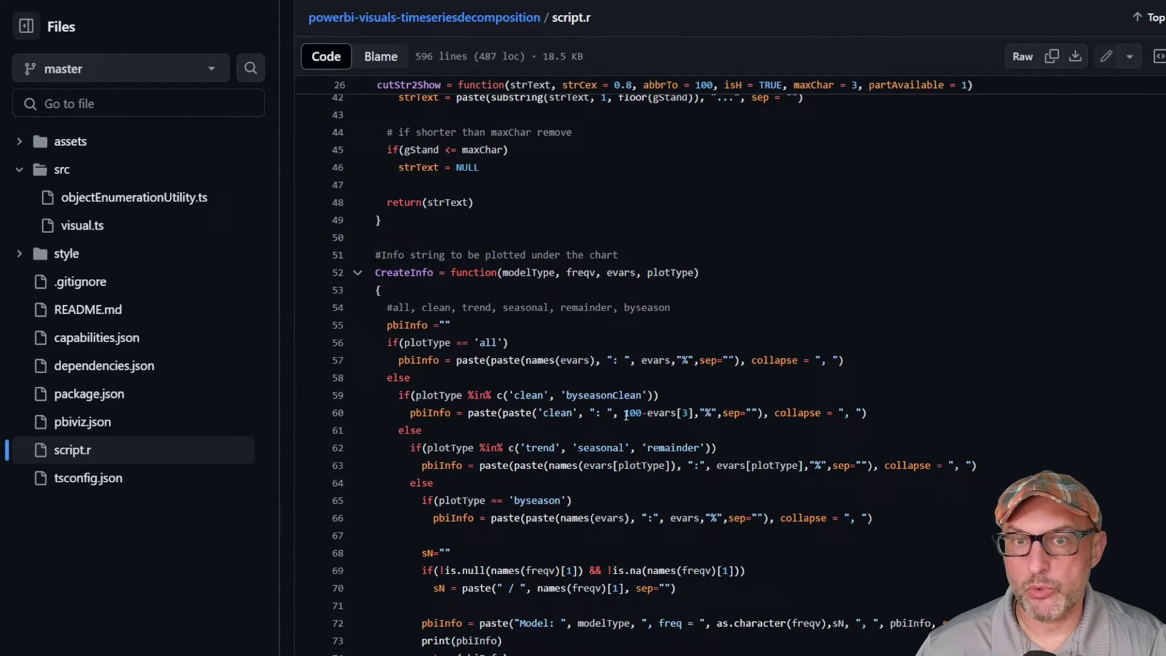
{"action": "left_click", "coordinate": [70, 142]}
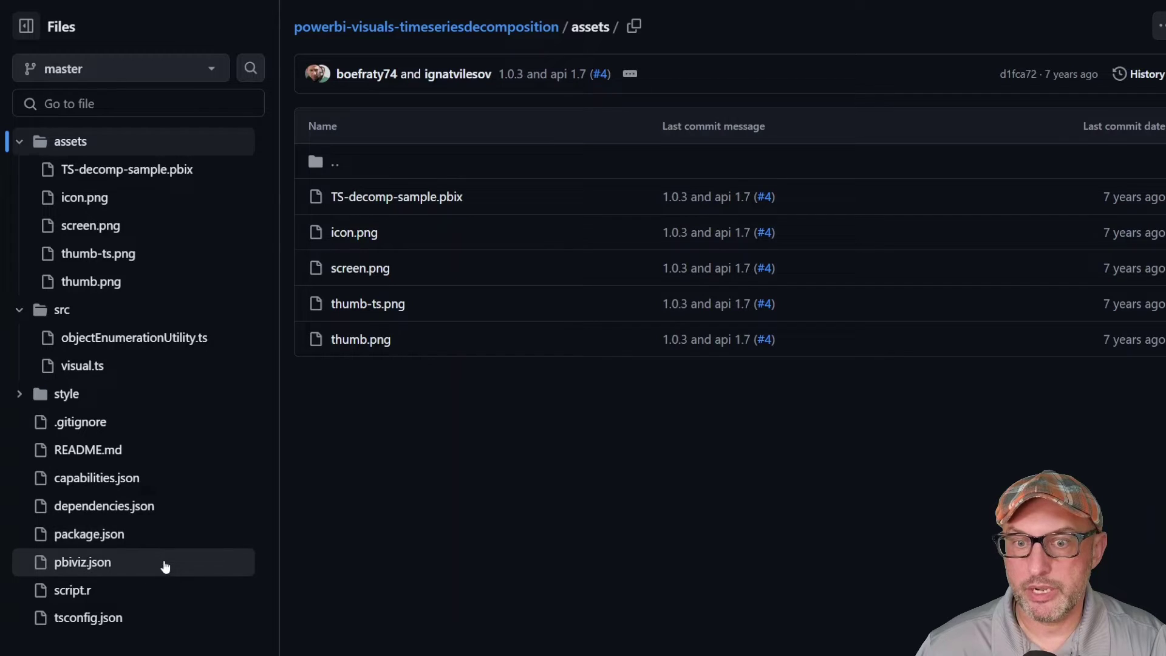
- Reopen script.r and scroll down to the findFreqFromDates function
{"action": "scroll", "coordinate": [176, 577], "scroll_direction": "up", "scroll_amount": 3}
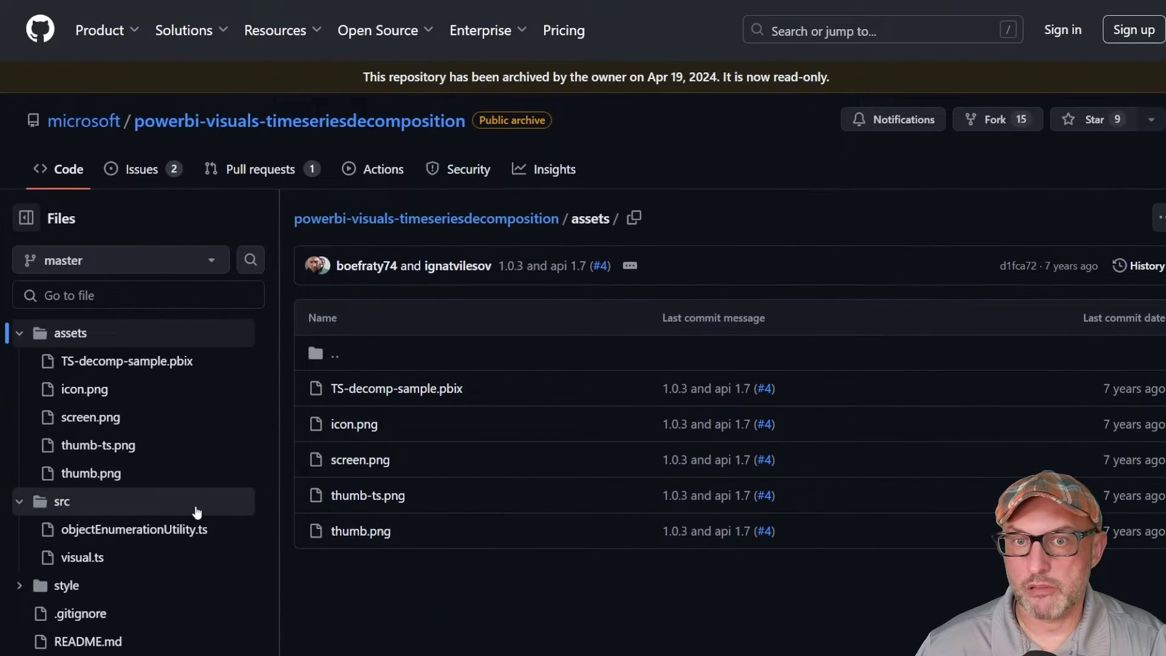
{"action": "scroll", "coordinate": [196, 512], "scroll_direction": "down", "scroll_amount": 3}
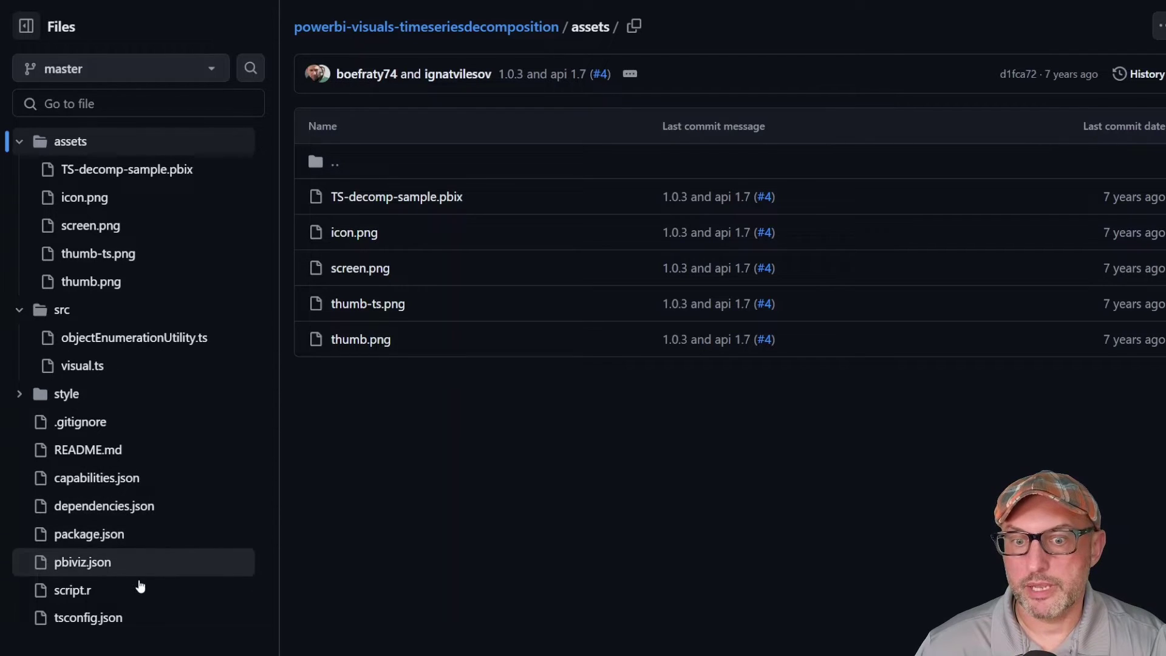
{"action": "left_click", "coordinate": [105, 595]}
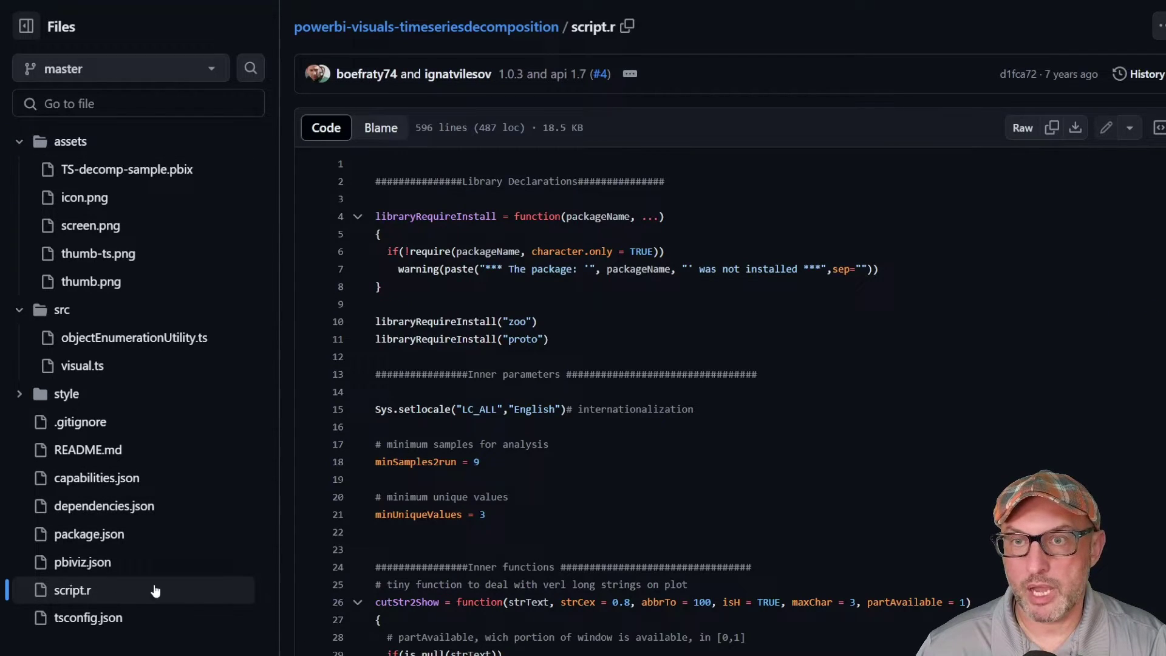
{"action": "scroll", "coordinate": [674, 490], "scroll_direction": "down", "scroll_amount": 10}
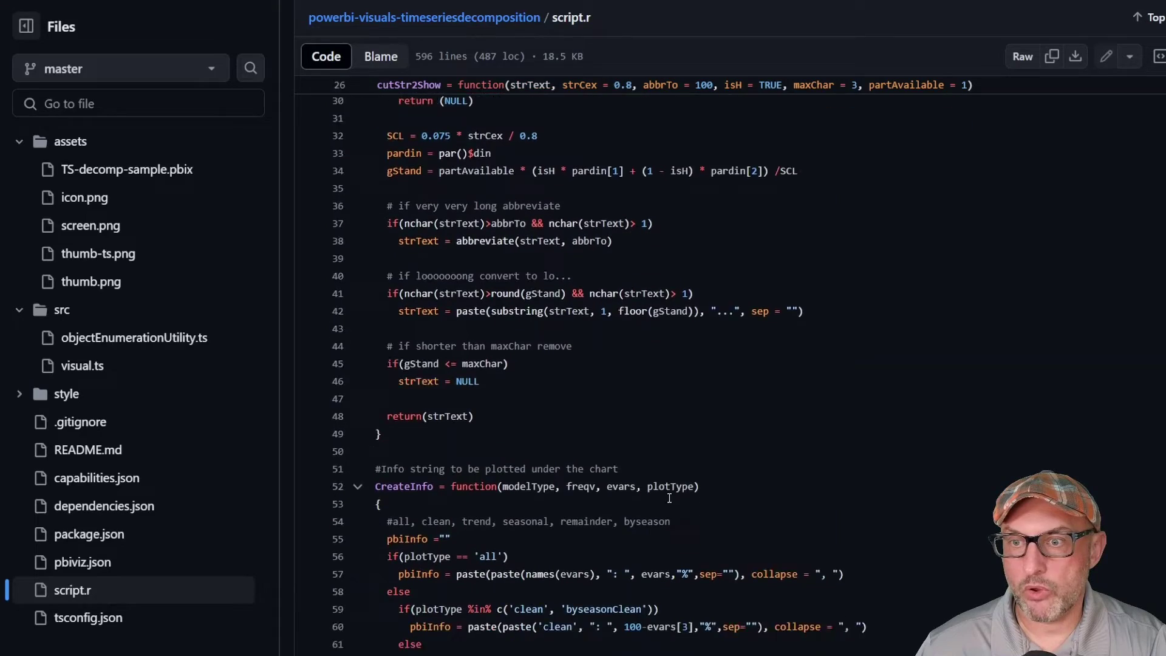
{"action": "scroll", "coordinate": [669, 498], "scroll_direction": "down", "scroll_amount": 7}
{"action": "scroll", "coordinate": [668, 499], "scroll_direction": "up", "scroll_amount": 6}
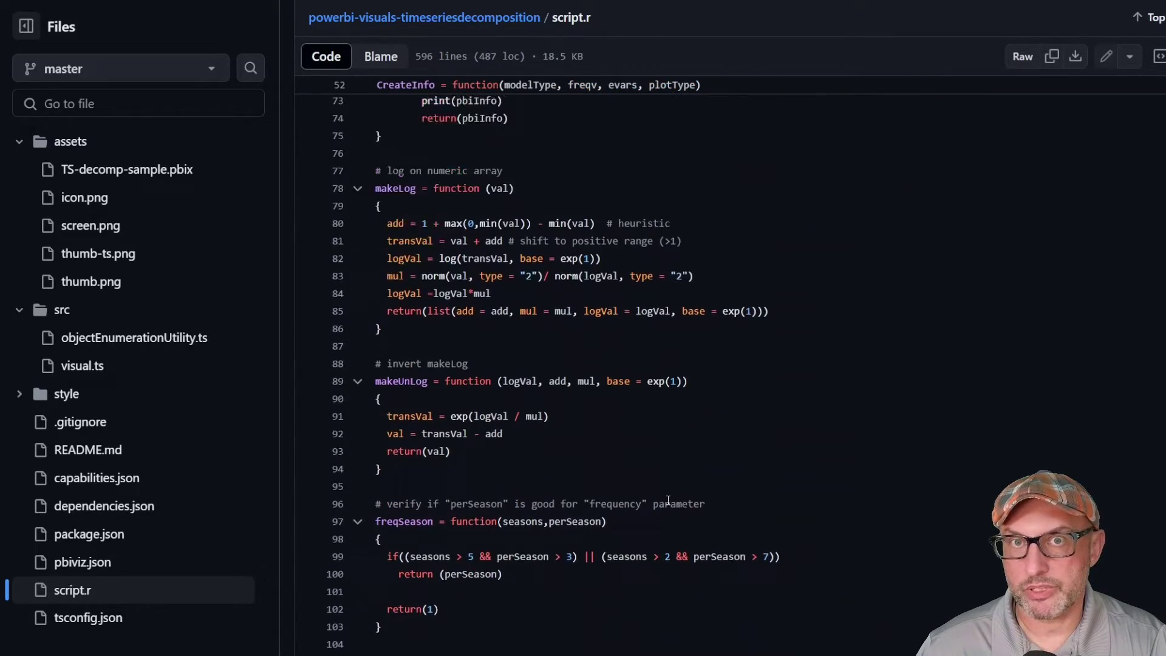
{"action": "scroll", "coordinate": [667, 500], "scroll_direction": "down", "scroll_amount": 13}
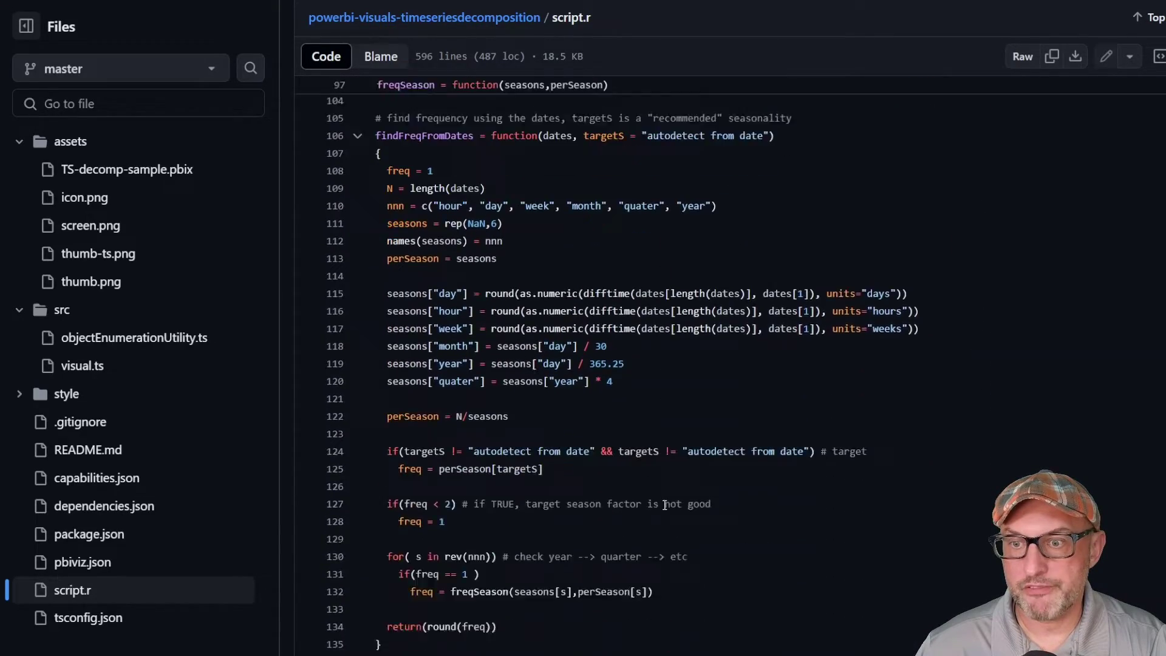
{"action": "scroll", "coordinate": [665, 505], "scroll_direction": "down", "scroll_amount": 7}
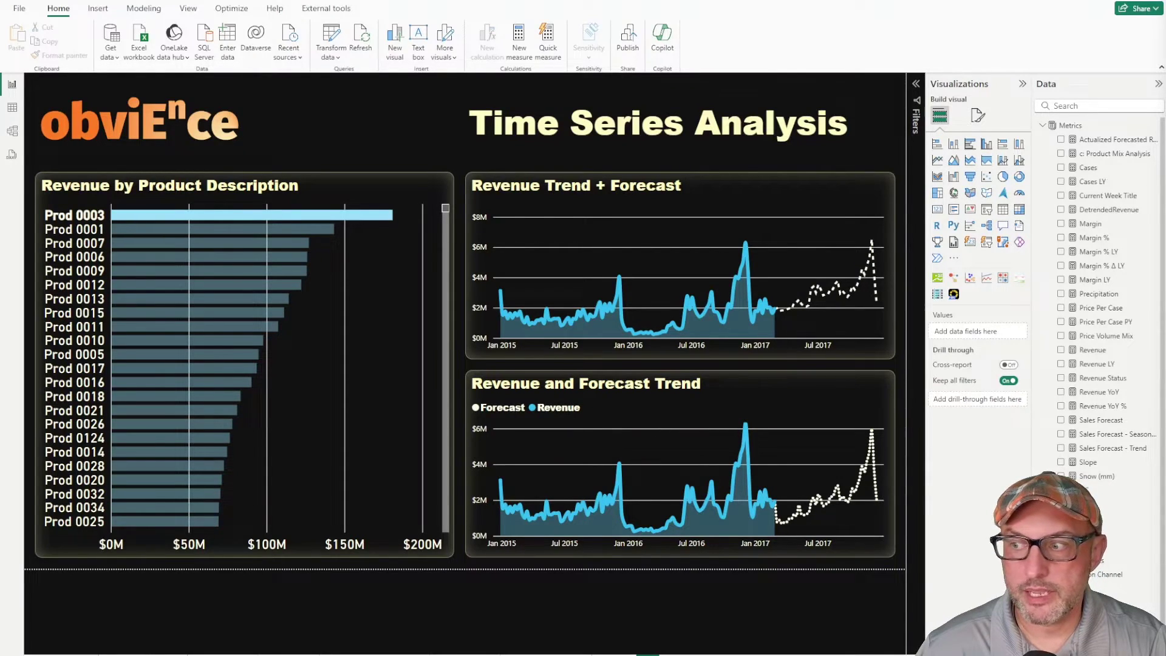
- Open the Sales Forecast - Trend measure from the Data pane and scroll its LINESTX formula
{"action": "left_click", "coordinate": [1112, 448]}
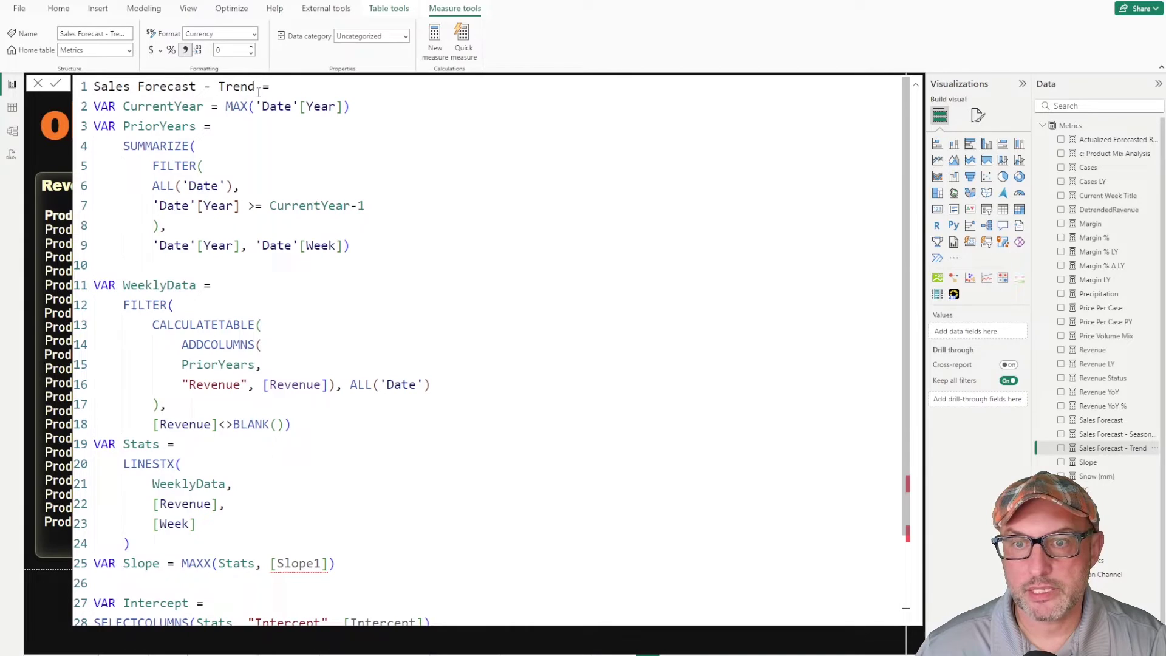
{"action": "scroll", "coordinate": [388, 510], "scroll_direction": "down", "scroll_amount": 3}
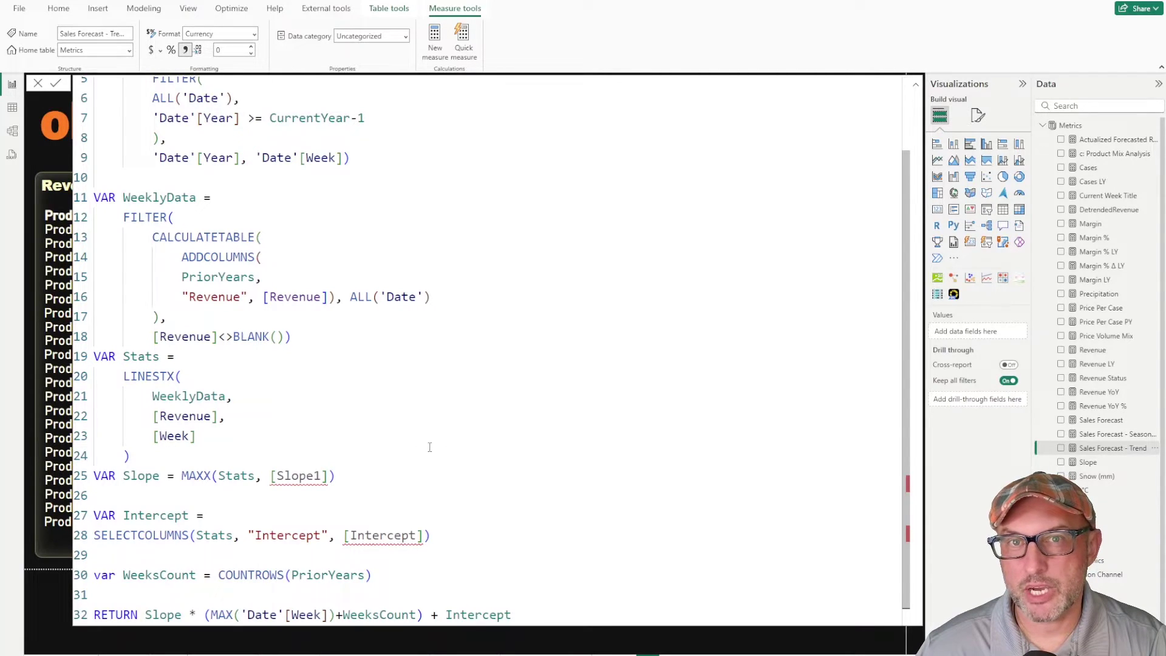
- Inspect the [Slope1] and [Intercept] errors in the measure, selecting [Slope1] on line 25
{"action": "scroll", "coordinate": [421, 432], "scroll_direction": "up", "scroll_amount": 2}
{"action": "scroll", "coordinate": [382, 457], "scroll_direction": "down", "scroll_amount": 3}
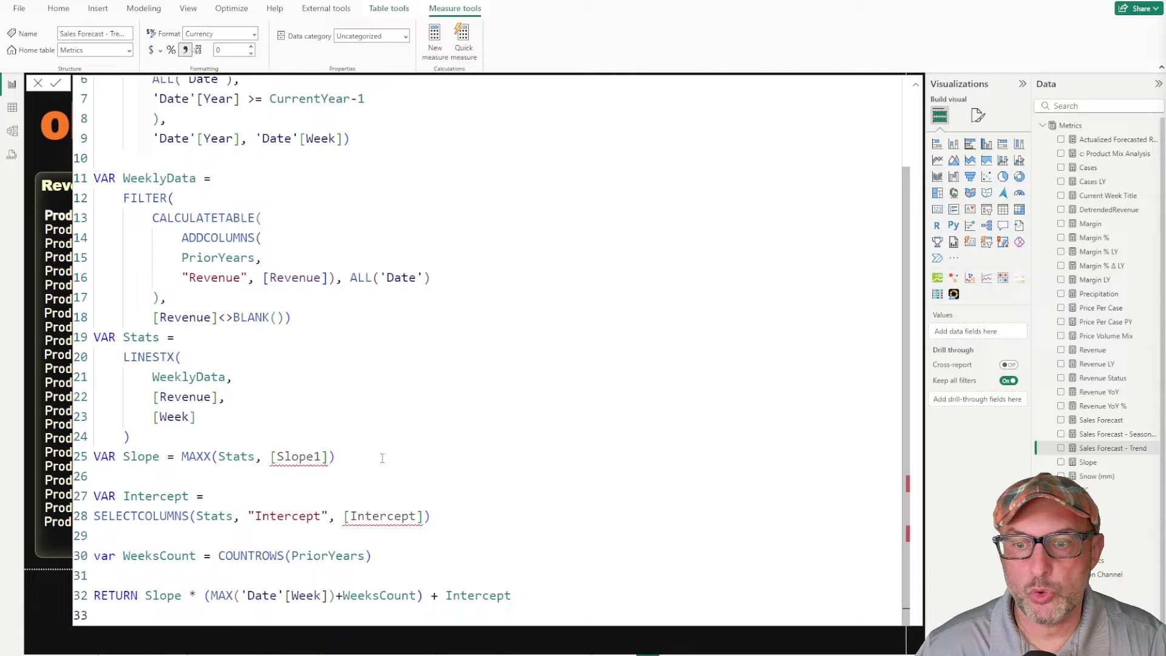
{"action": "mouse_move", "coordinate": [320, 460]}
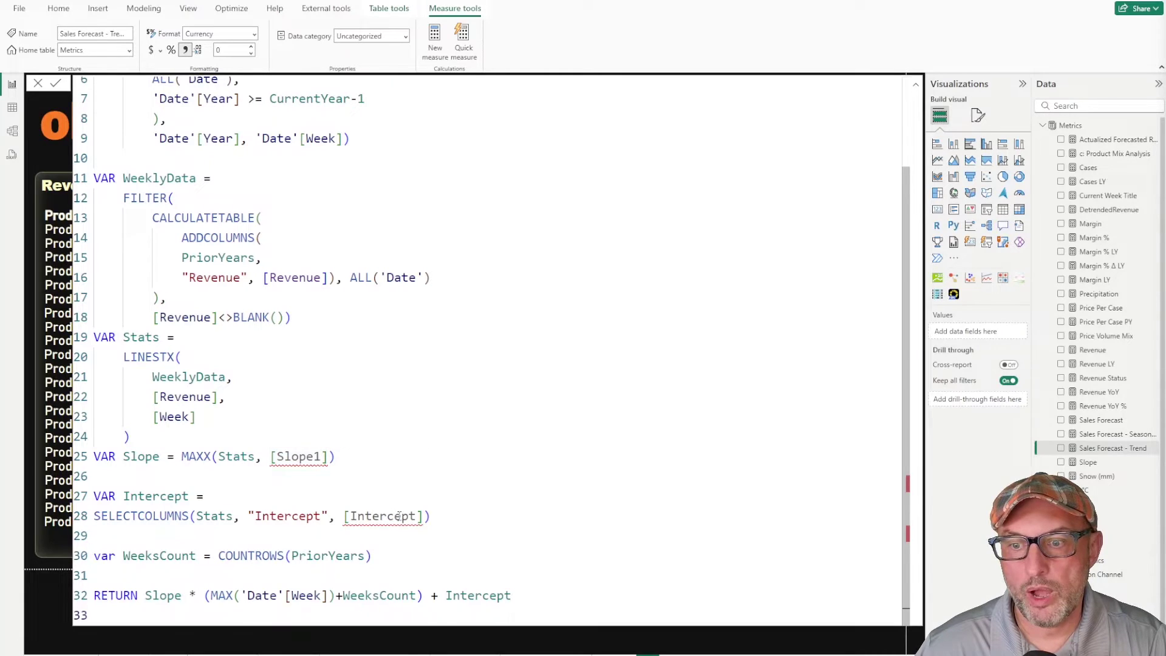
{"action": "mouse_move", "coordinate": [424, 517]}
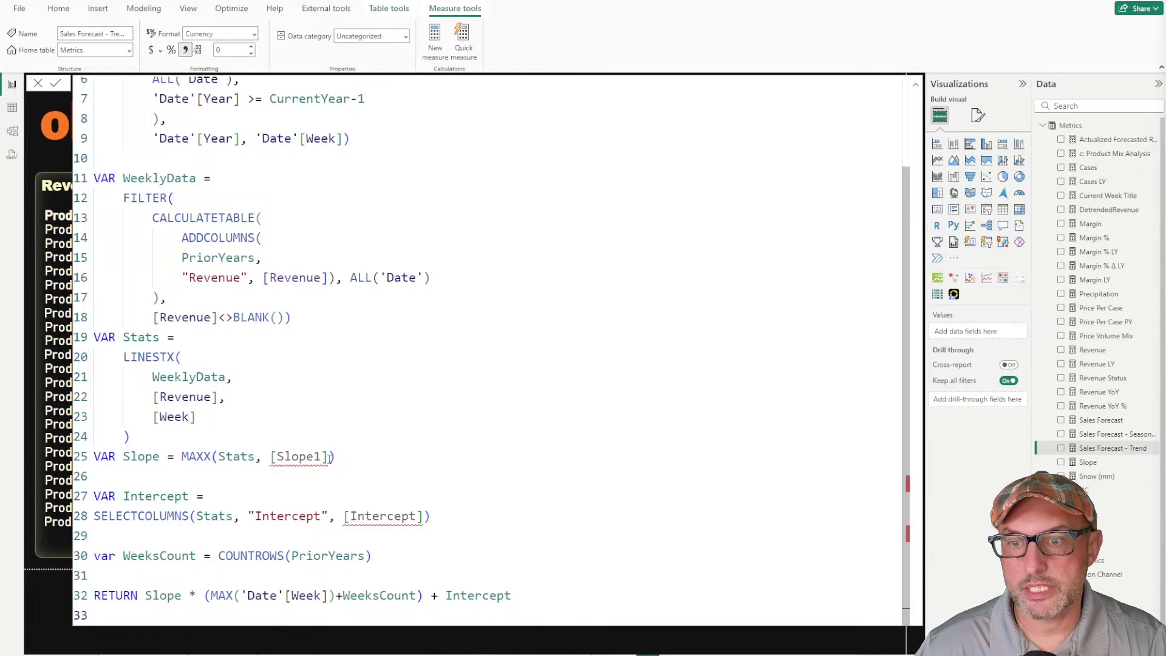
{"action": "left_click_drag", "start_coordinate": [329, 458], "coordinate": [269, 457]}
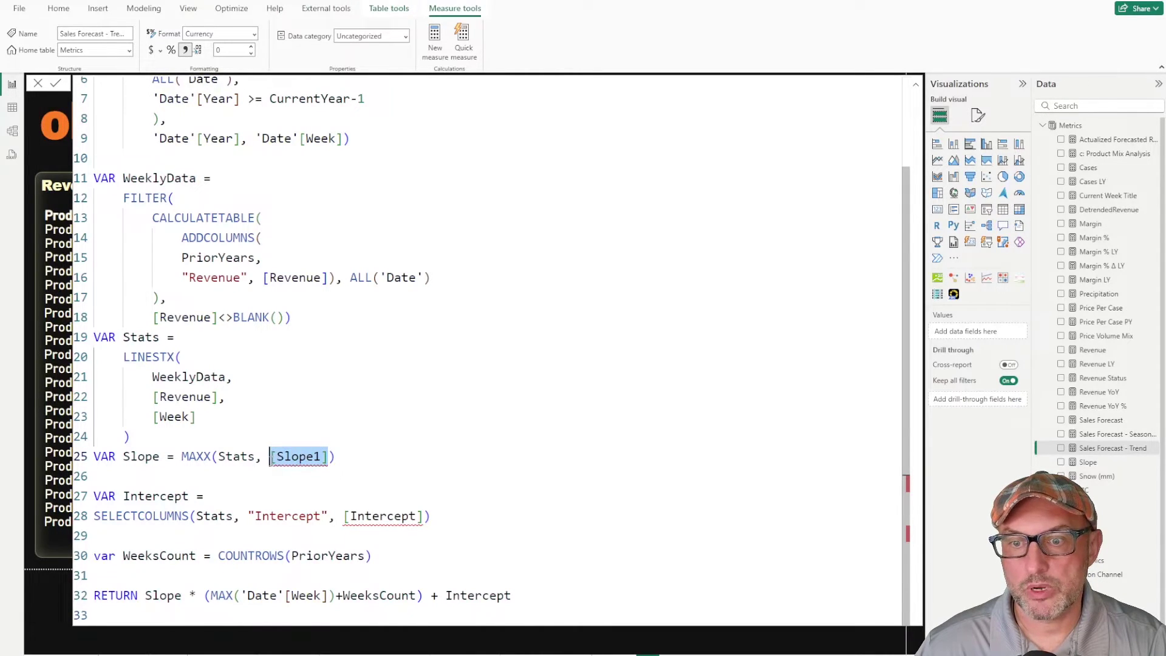
{"action": "left_click", "coordinate": [365, 478]}
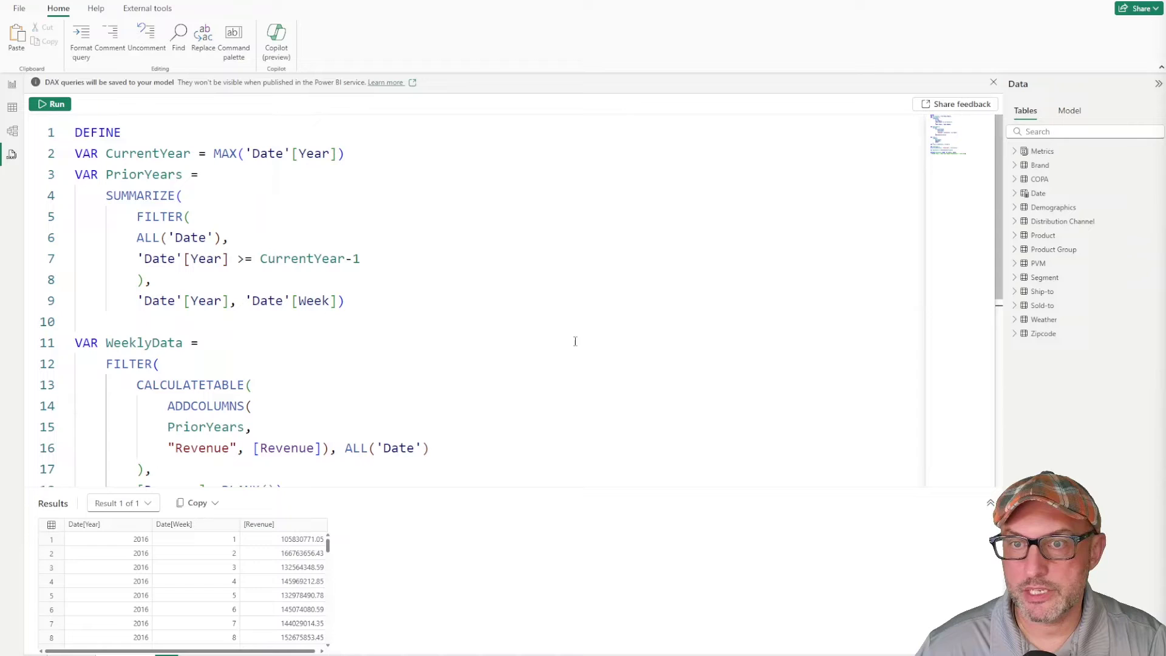
- Scroll the DAX query and select the CurrentYear variable line
{"action": "scroll", "coordinate": [349, 351], "scroll_direction": "down", "scroll_amount": 6}
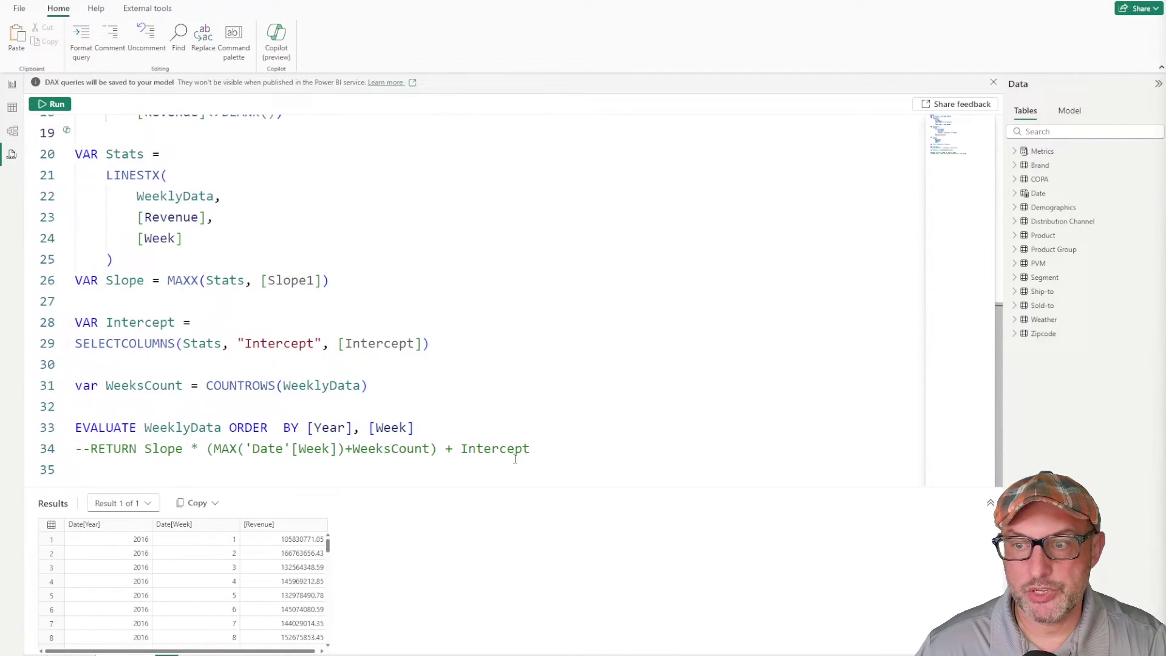
{"action": "scroll", "coordinate": [549, 436], "scroll_direction": "up", "scroll_amount": 6}
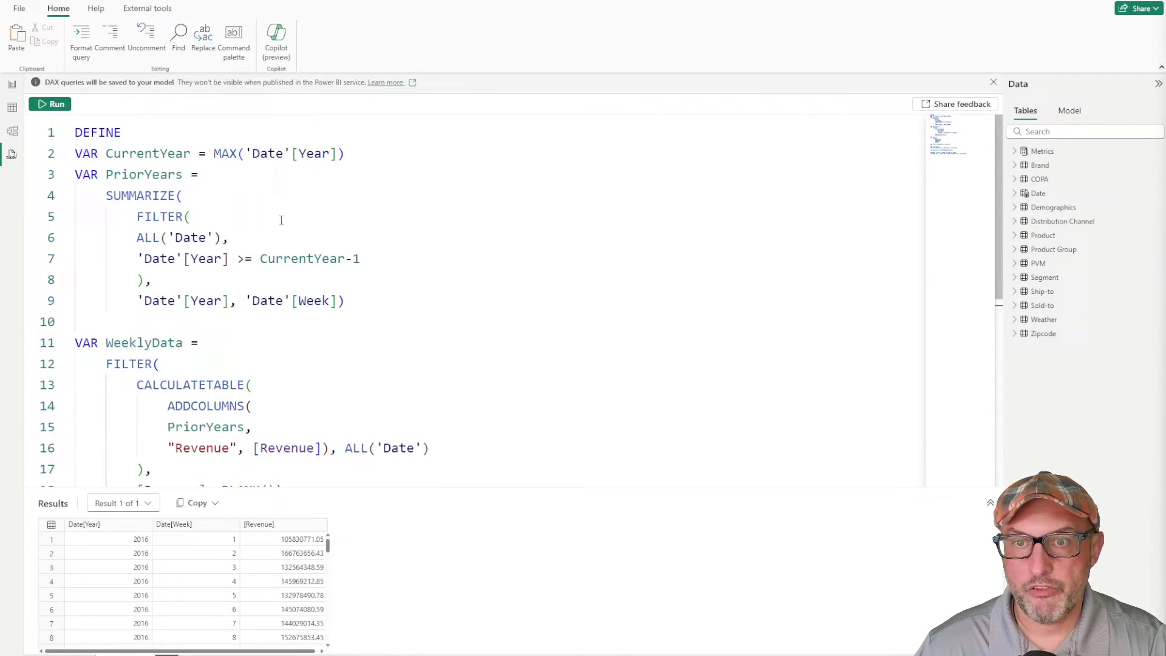
{"action": "left_click_drag", "start_coordinate": [364, 155], "coordinate": [74, 150]}
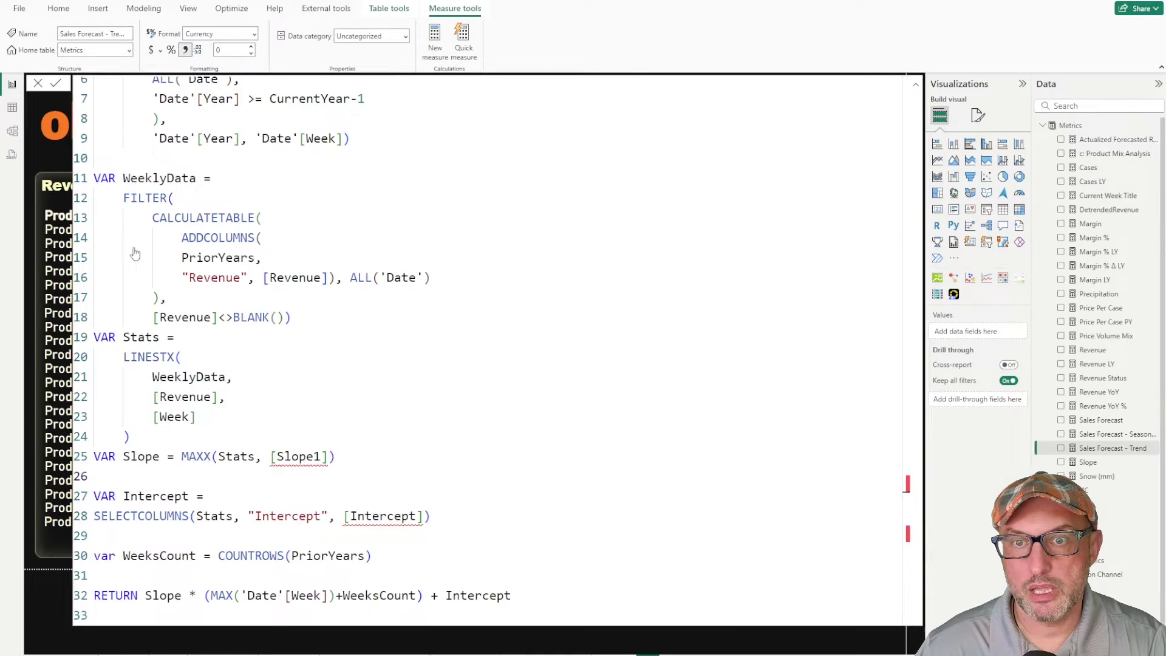
- Close the measure formula and inspect data points on the Revenue Trend + Forecast chart
{"action": "key", "text": "Escape"}
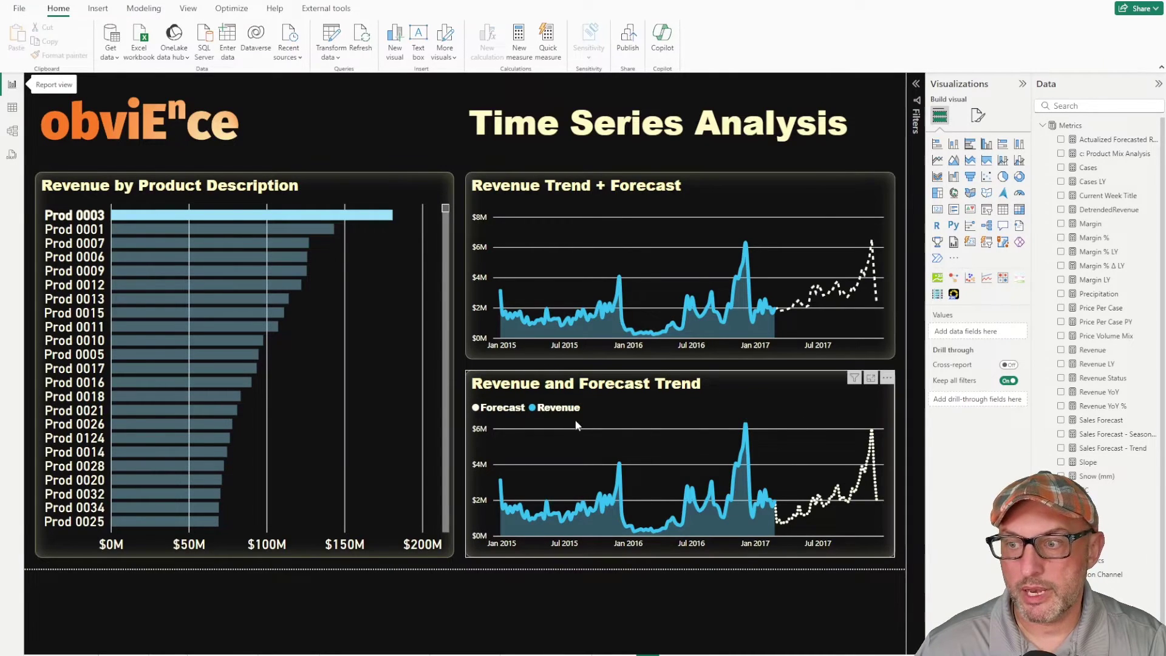
{"action": "left_click", "coordinate": [692, 304]}
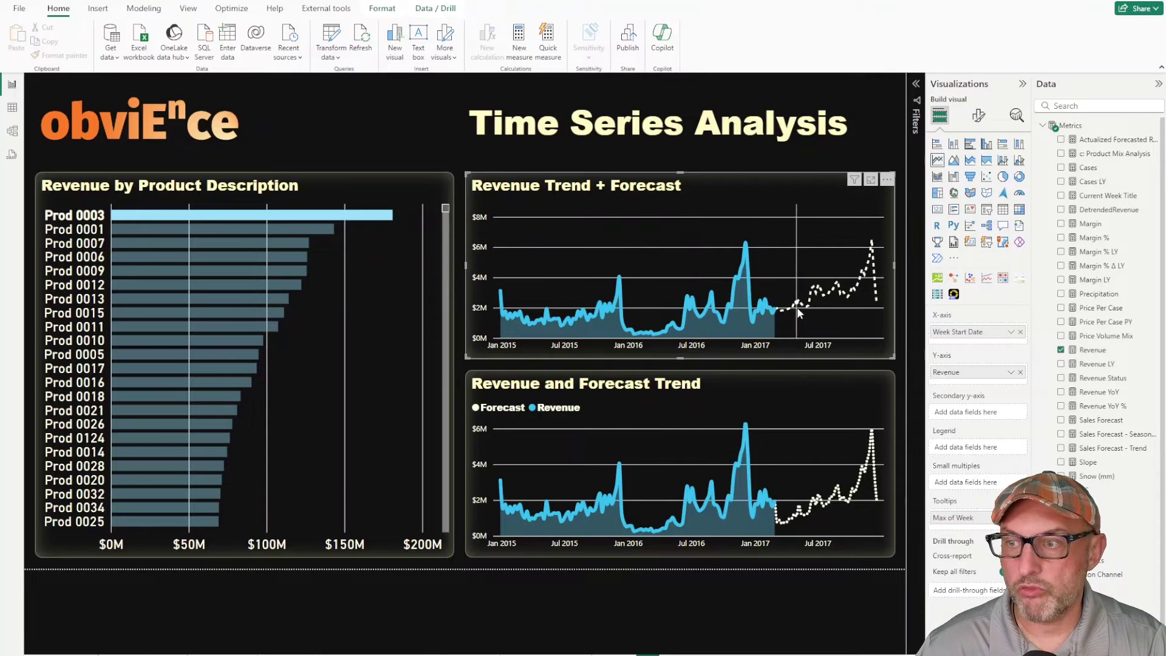
{"action": "mouse_move", "coordinate": [829, 308]}
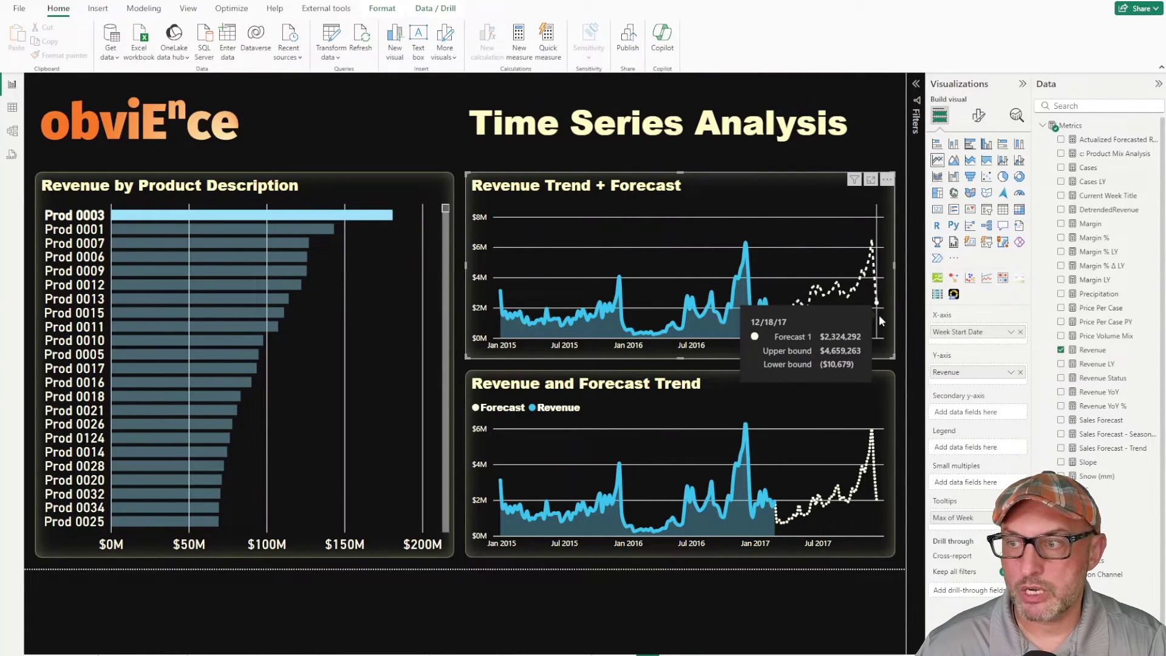
{"action": "mouse_move", "coordinate": [821, 450]}
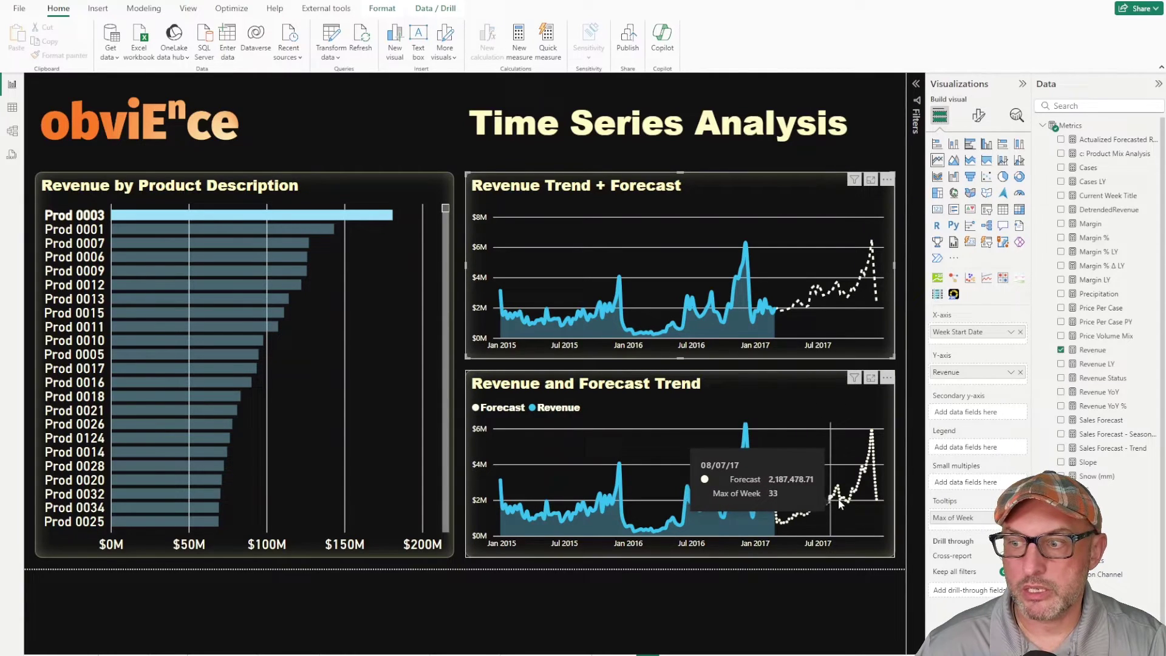
{"action": "mouse_move", "coordinate": [845, 278]}
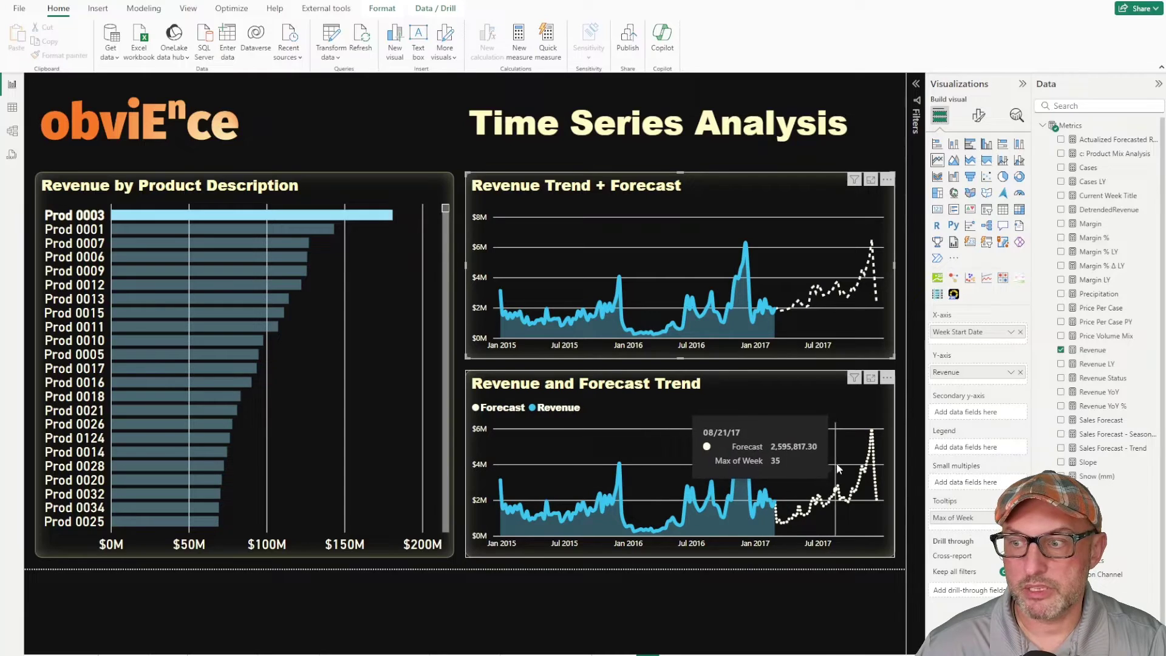
{"action": "mouse_move", "coordinate": [720, 460]}
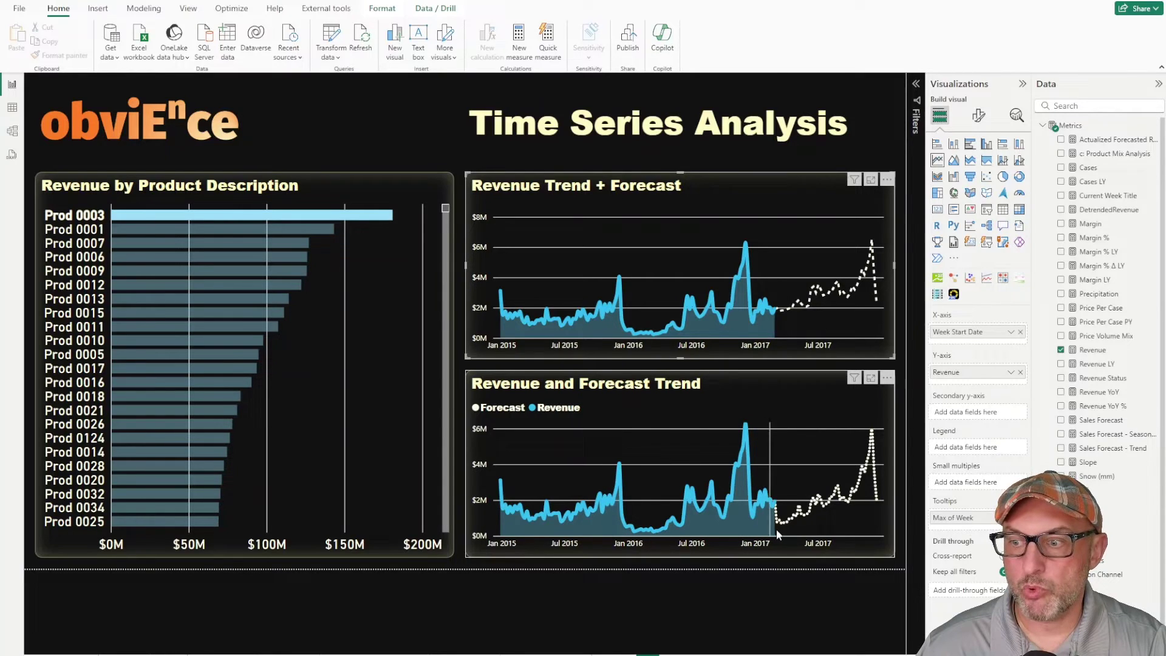
- Switch to DAX query view showing the forecast query and its 2016 weekly results
{"action": "mouse_move", "coordinate": [774, 517]}
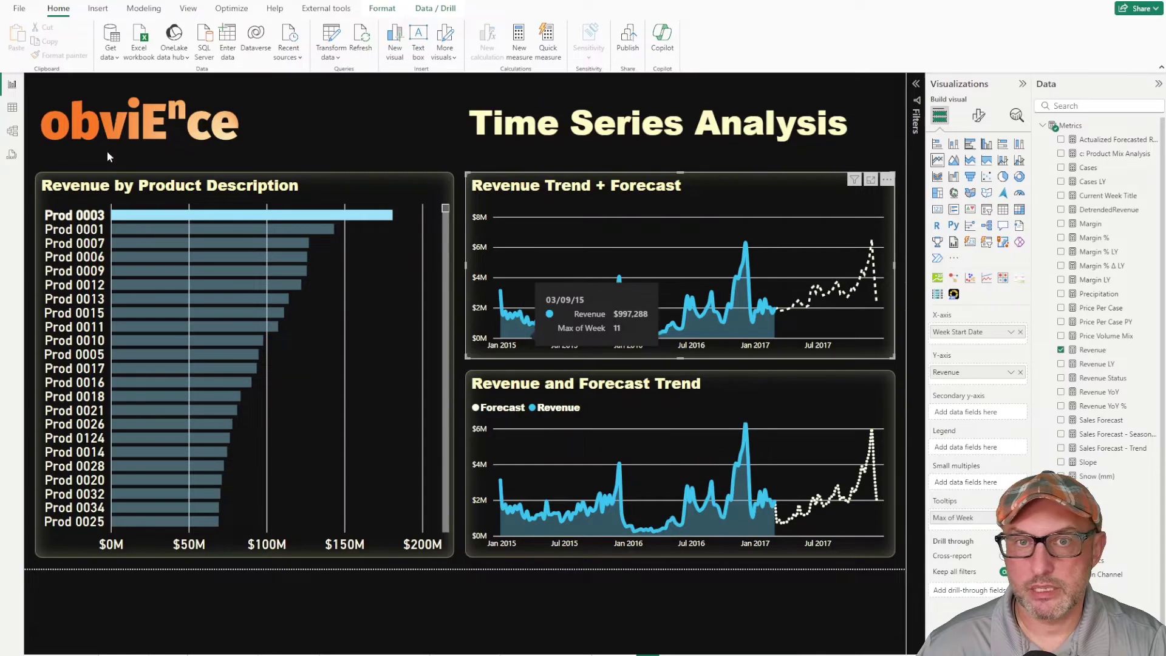
{"action": "left_click", "coordinate": [12, 132]}
{"action": "left_click", "coordinate": [13, 156]}
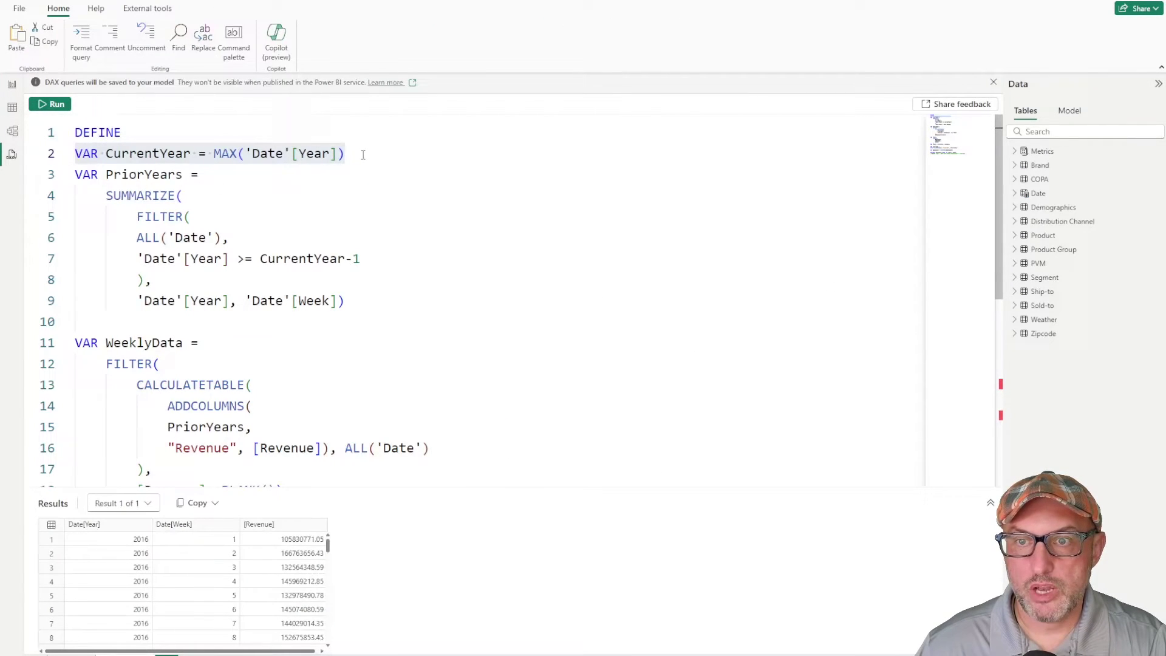
- Select the PriorYears variable definition and copy its name
{"action": "left_click_drag", "start_coordinate": [350, 159], "coordinate": [72, 159]}
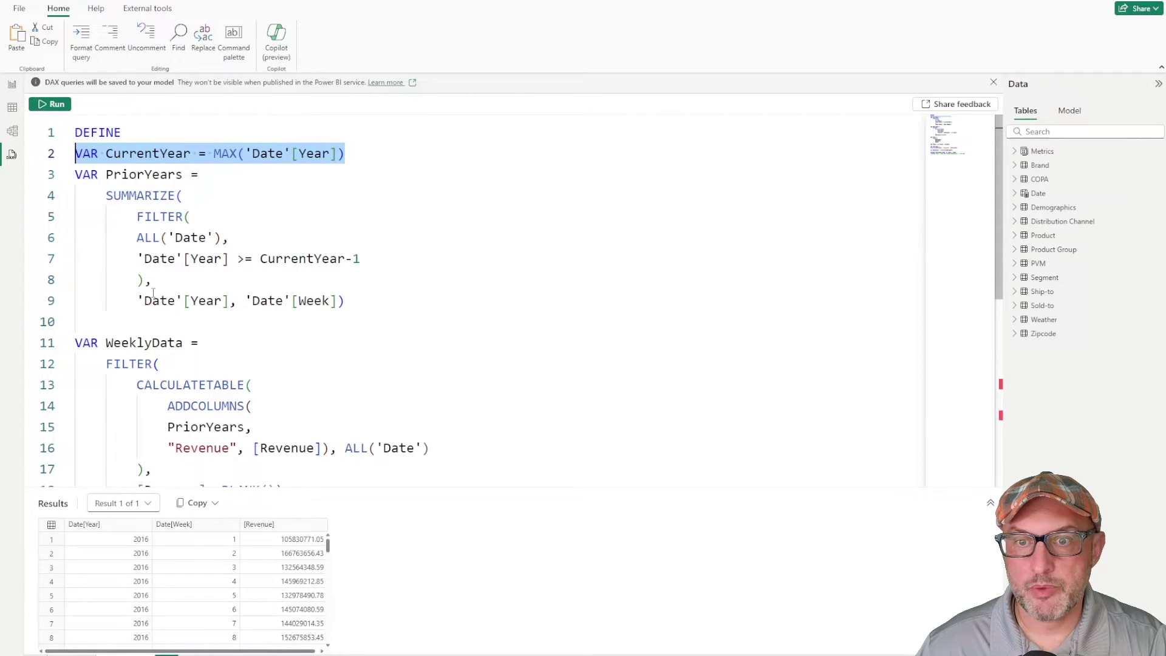
{"action": "left_click_drag", "start_coordinate": [392, 313], "coordinate": [51, 174]}
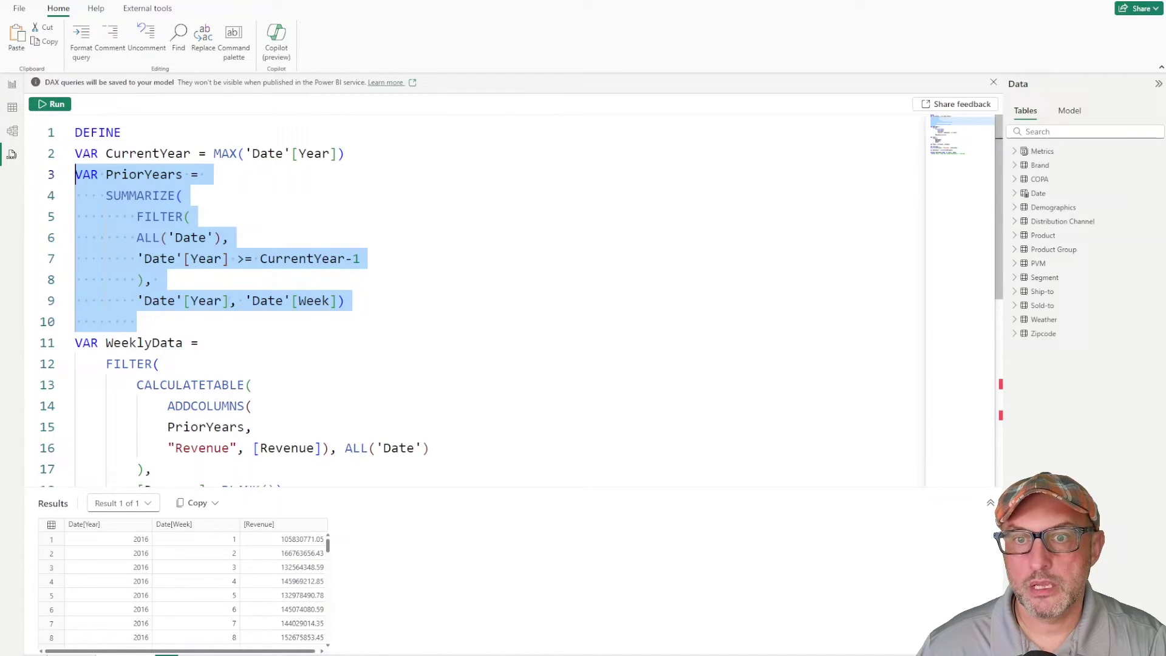
{"action": "double_click", "coordinate": [167, 181]}
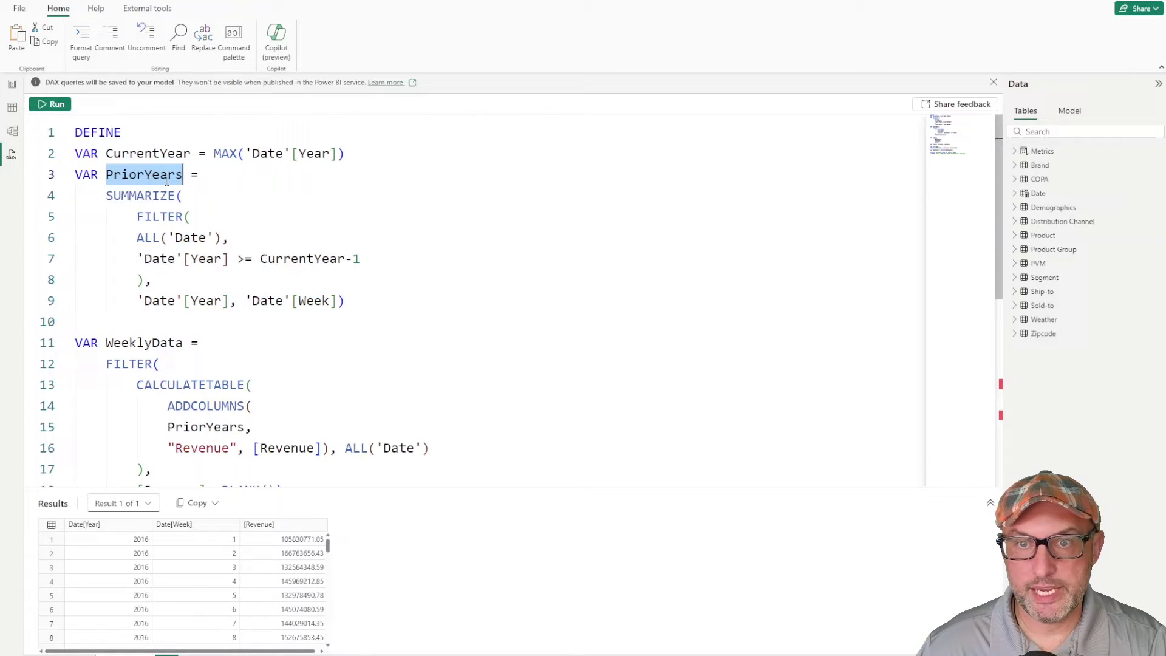
{"action": "key", "text": "ctrl+c"}
- Replace WeeklyData with PriorYears in EVALUATE, run it, and review the 2016–2017 rows
{"action": "scroll", "coordinate": [166, 243], "scroll_direction": "down", "scroll_amount": 6}
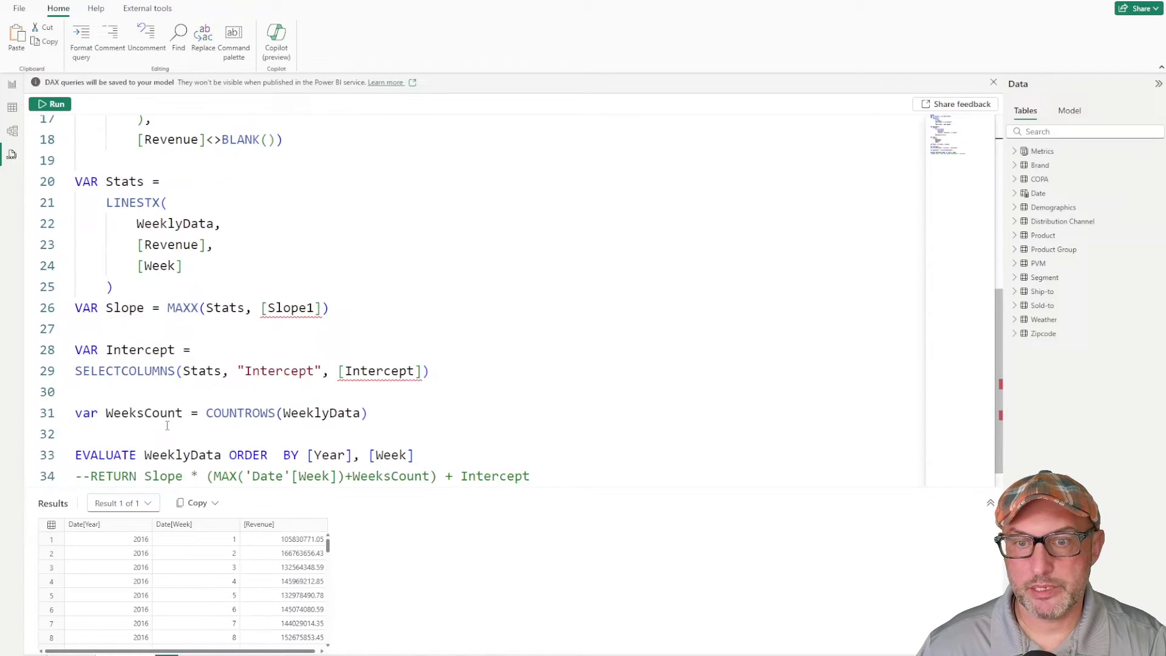
{"action": "double_click", "coordinate": [182, 428]}
{"action": "key", "text": "ctrl+v"}
{"action": "key", "text": "shift+Return"}
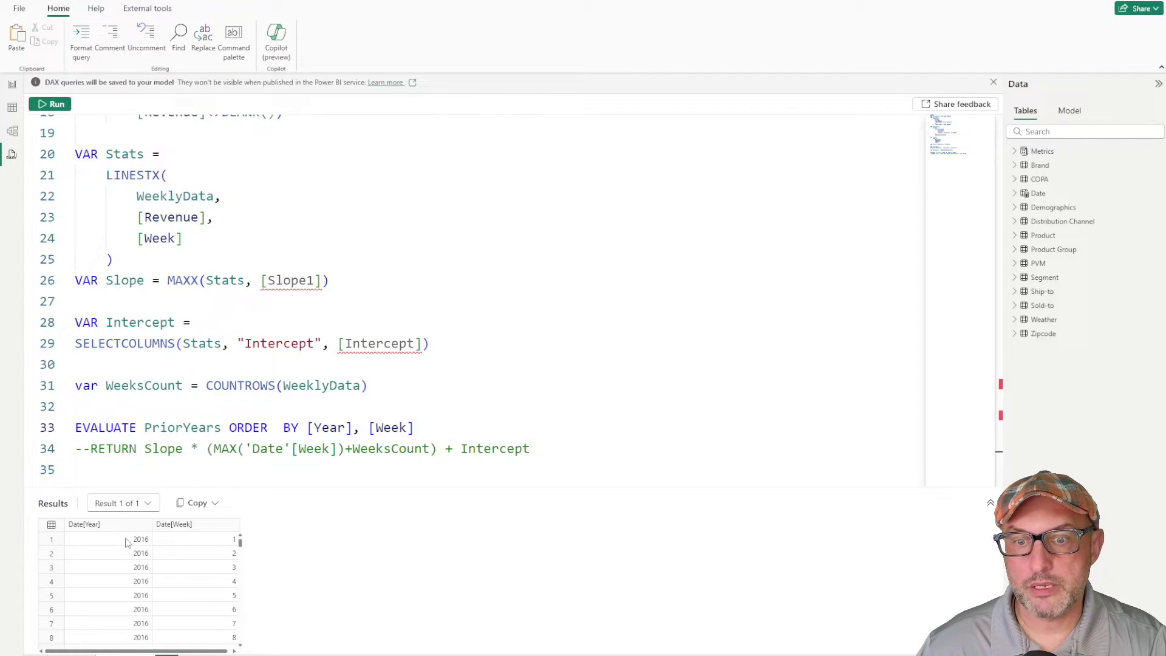
{"action": "scroll", "coordinate": [139, 595], "scroll_direction": "down", "scroll_amount": 15}
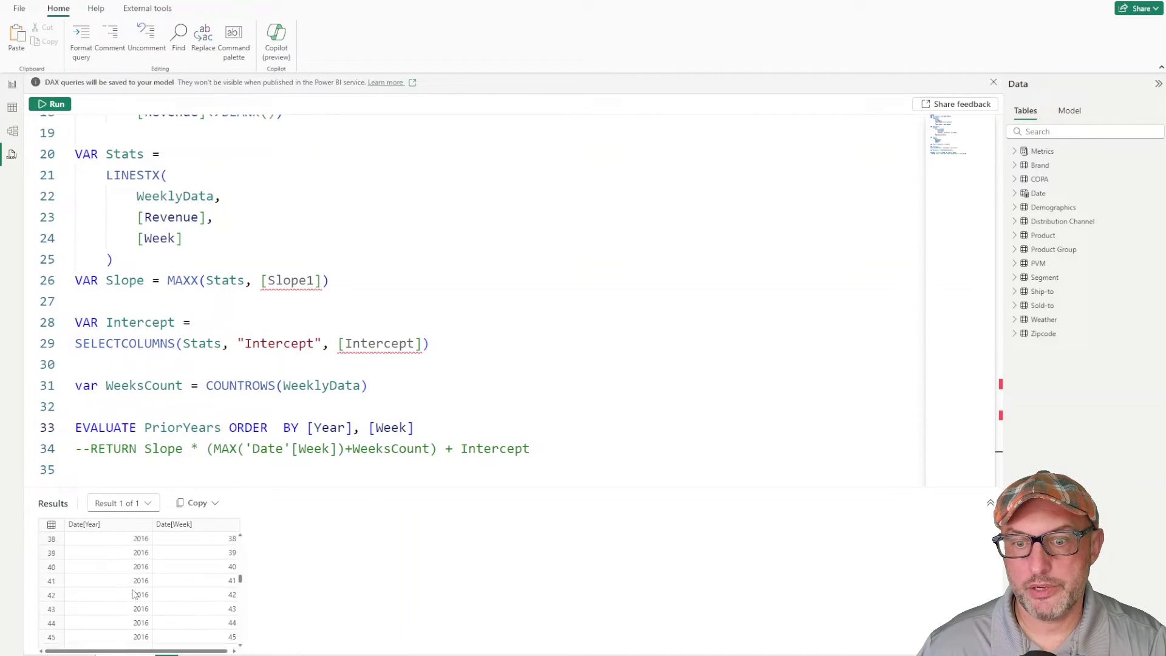
{"action": "scroll", "coordinate": [142, 608], "scroll_direction": "down", "scroll_amount": 13}
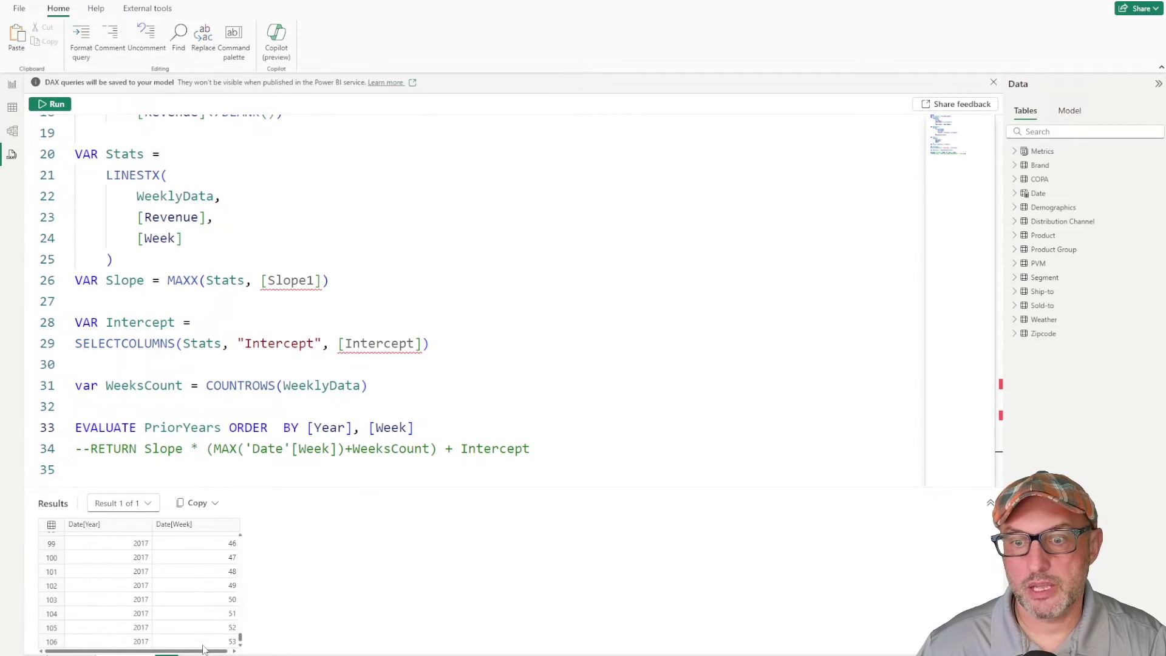
{"action": "scroll", "coordinate": [170, 622], "scroll_direction": "up", "scroll_amount": 6}
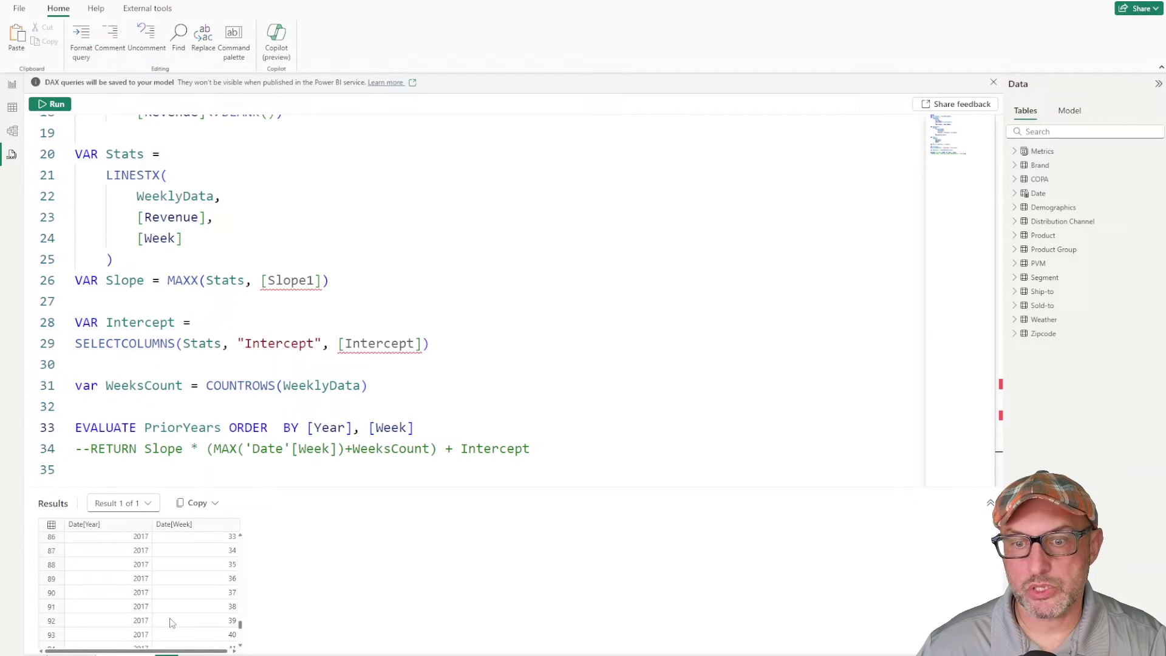
{"action": "scroll", "coordinate": [164, 622], "scroll_direction": "up", "scroll_amount": 11}
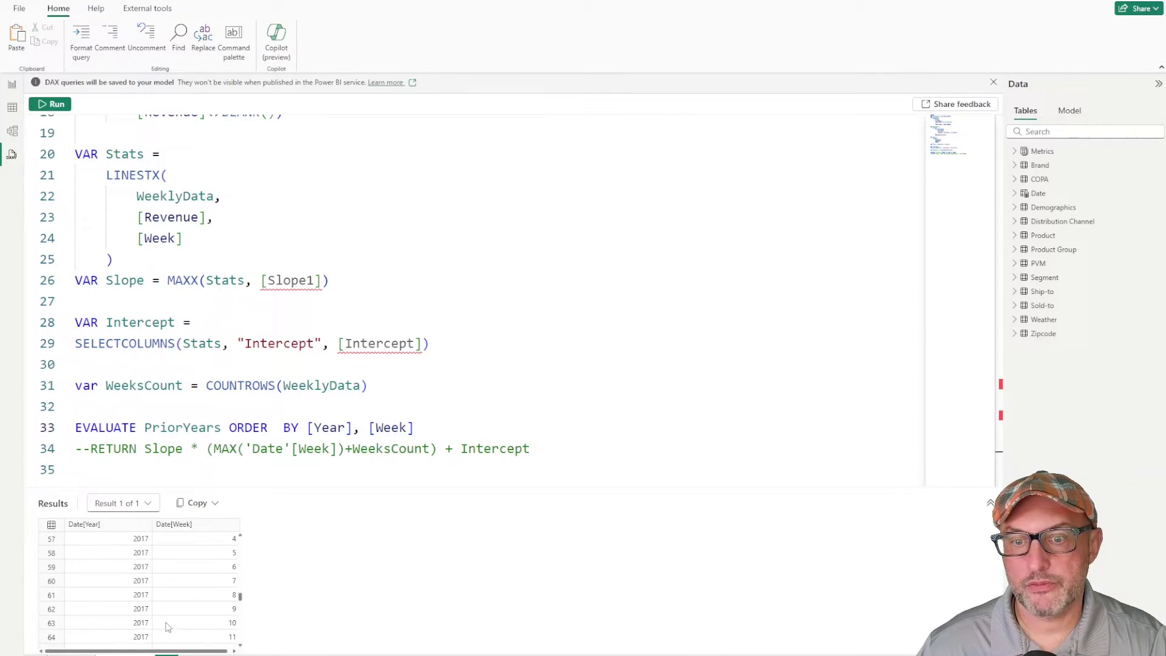
{"action": "scroll", "coordinate": [156, 615], "scroll_direction": "up", "scroll_amount": 2}
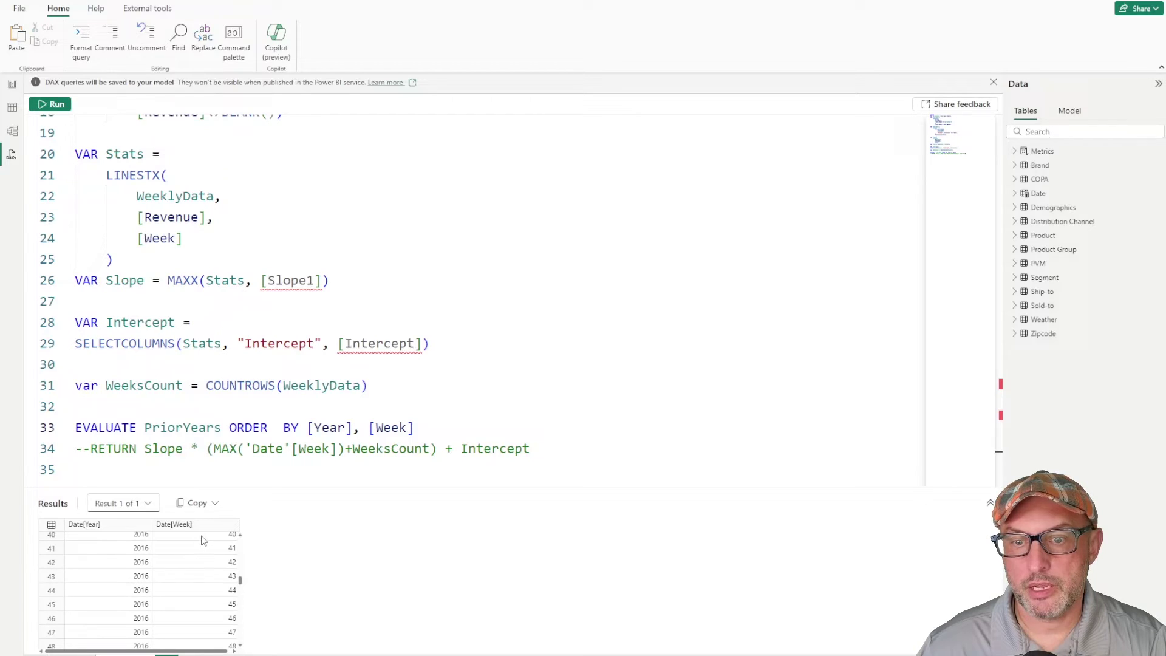
{"action": "scroll", "coordinate": [192, 600], "scroll_direction": "up", "scroll_amount": 5}
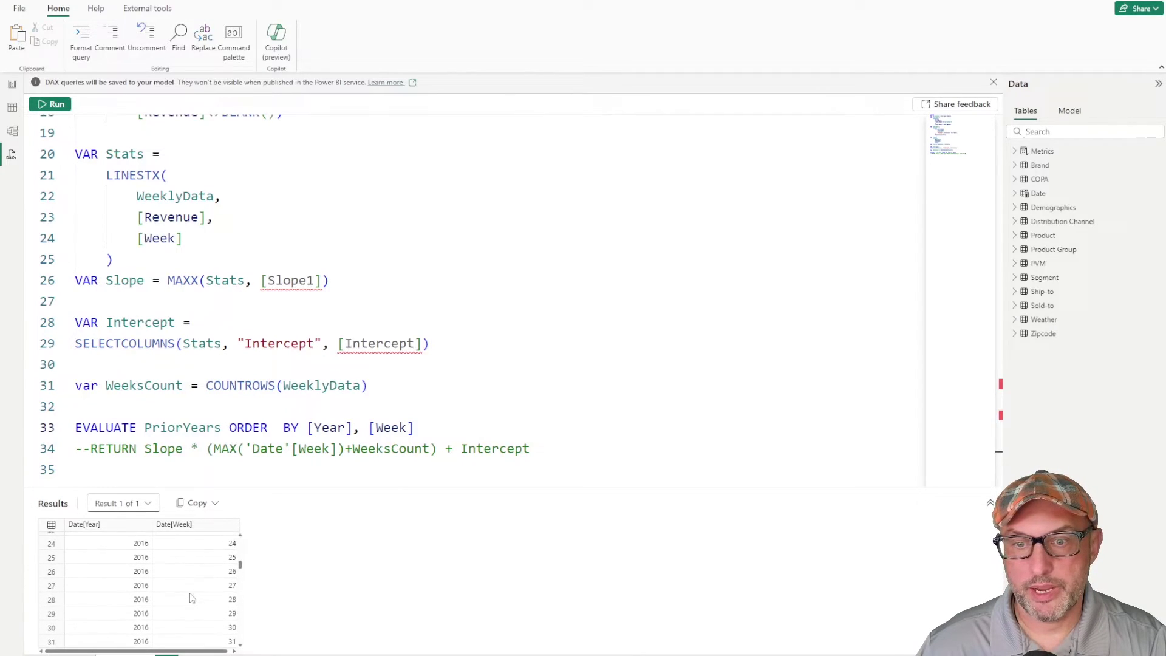
{"action": "scroll", "coordinate": [162, 582], "scroll_direction": "up", "scroll_amount": 7}
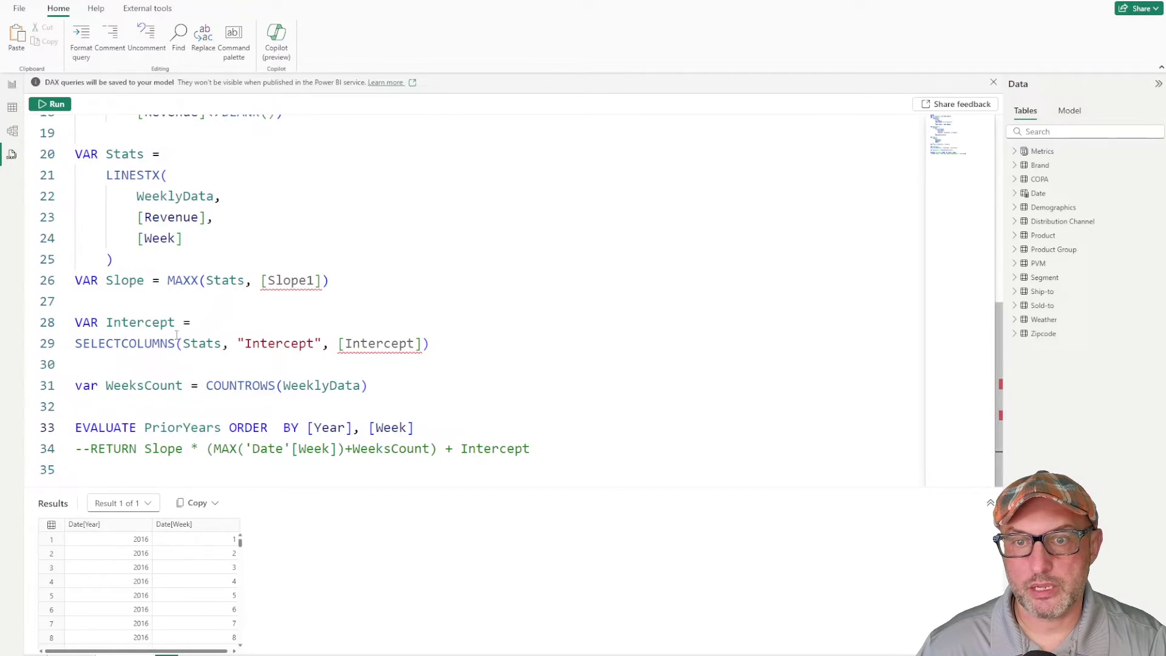
- Locate and select the WeeklyData variable name in the query
{"action": "scroll", "coordinate": [195, 341], "scroll_direction": "up", "scroll_amount": 5}
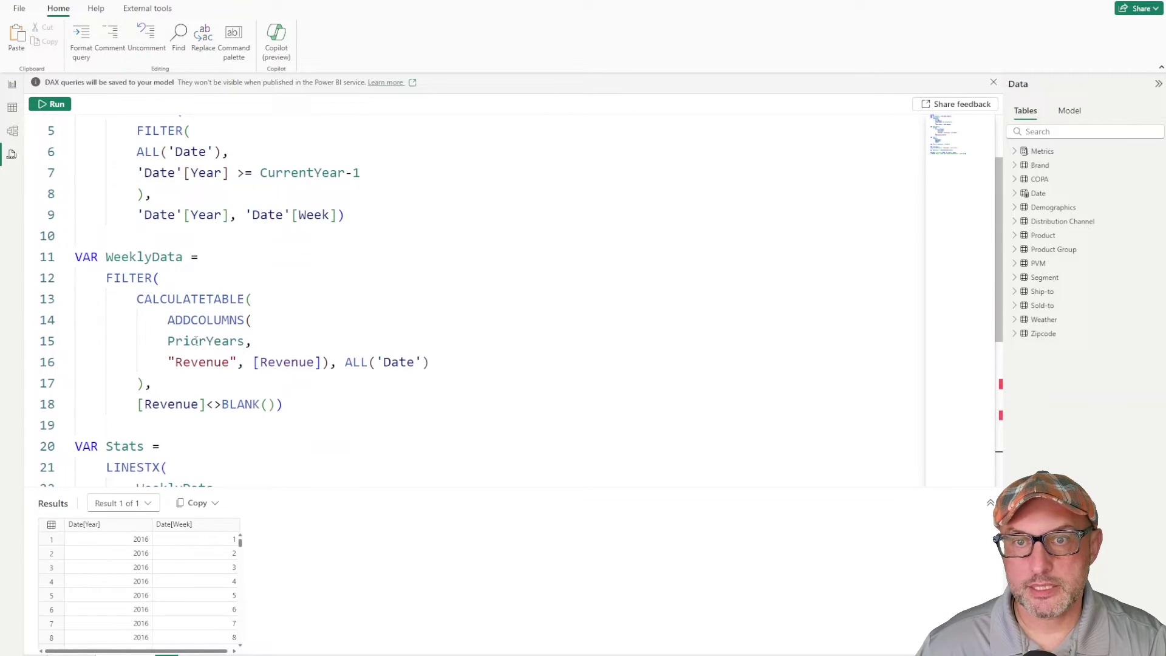
{"action": "scroll", "coordinate": [195, 341], "scroll_direction": "up", "scroll_amount": 2}
{"action": "scroll", "coordinate": [180, 405], "scroll_direction": "down", "scroll_amount": 2}
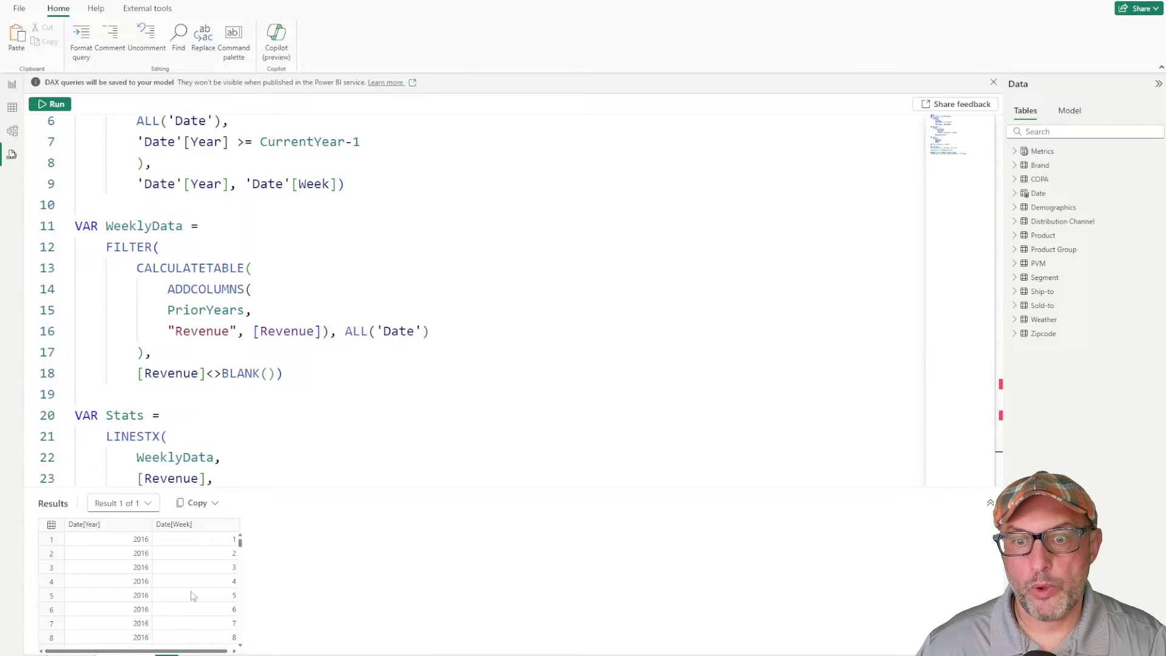
{"action": "scroll", "coordinate": [146, 283], "scroll_direction": "up", "scroll_amount": 1}
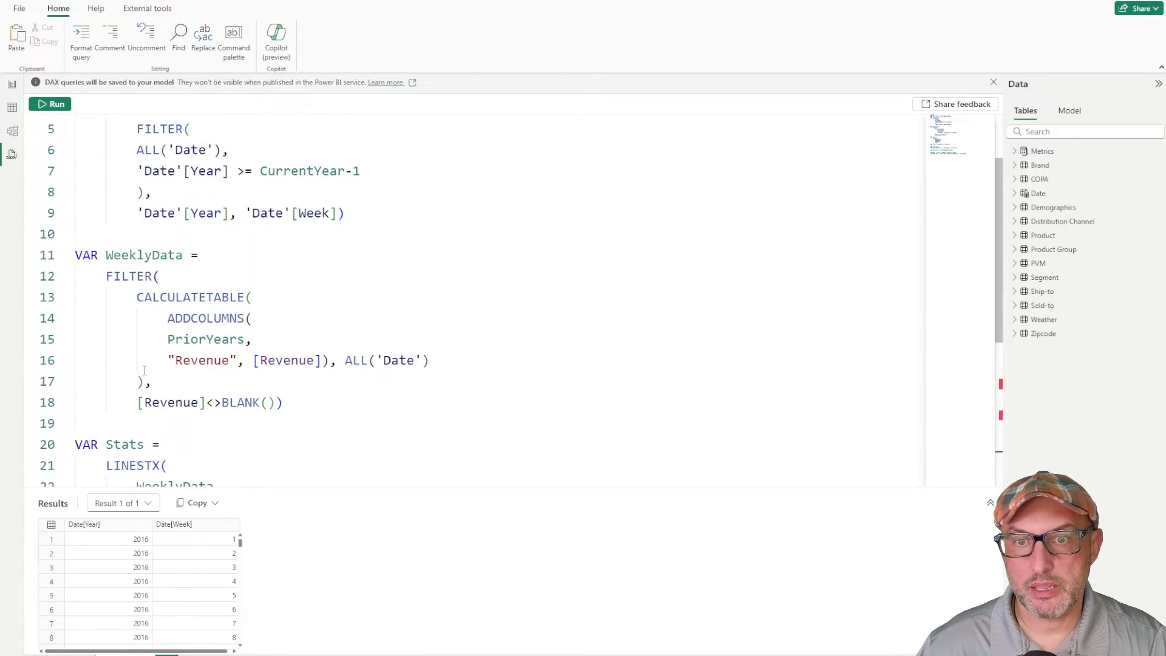
{"action": "left_click", "coordinate": [147, 283]}
{"action": "double_click", "coordinate": [146, 283]}
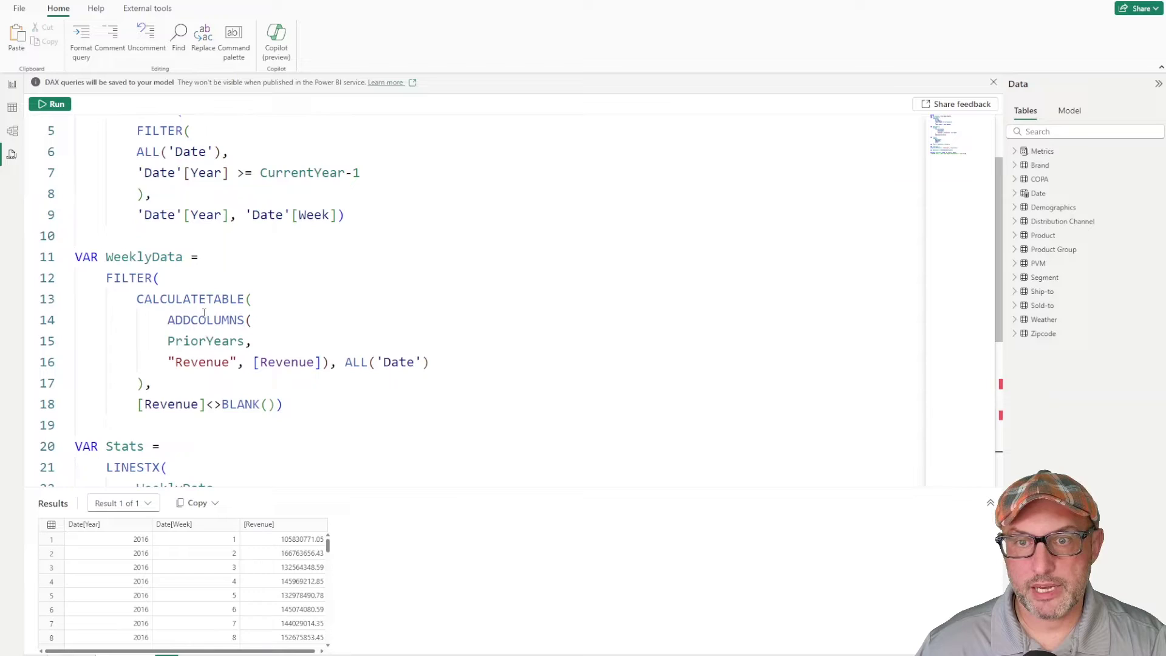
- Review the WeeklyData code and the Revenue results running from 2016 into 2017
{"action": "scroll", "coordinate": [204, 322], "scroll_direction": "up", "scroll_amount": 2}
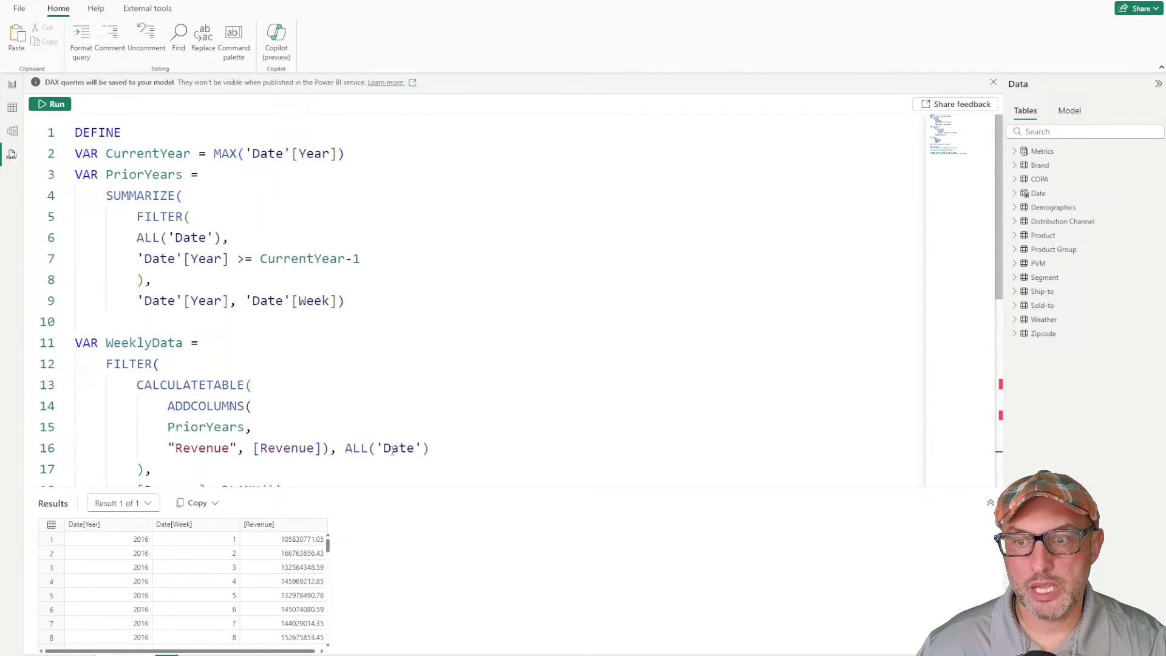
{"action": "scroll", "coordinate": [413, 443], "scroll_direction": "down", "scroll_amount": 2}
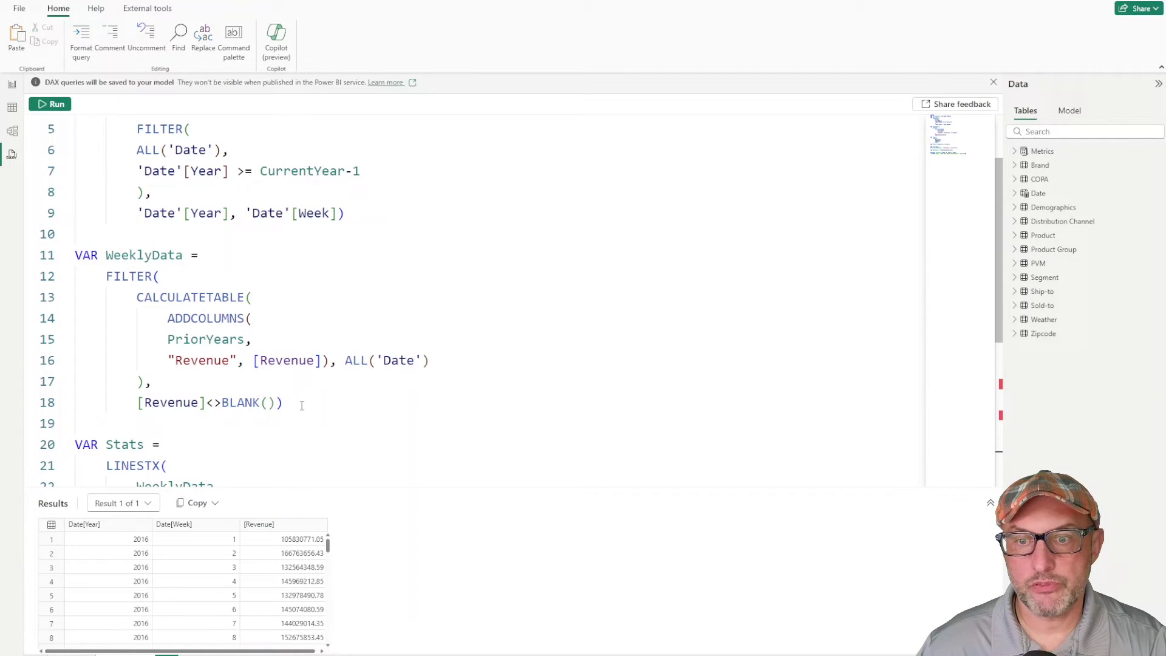
{"action": "scroll", "coordinate": [296, 408], "scroll_direction": "down", "scroll_amount": 2}
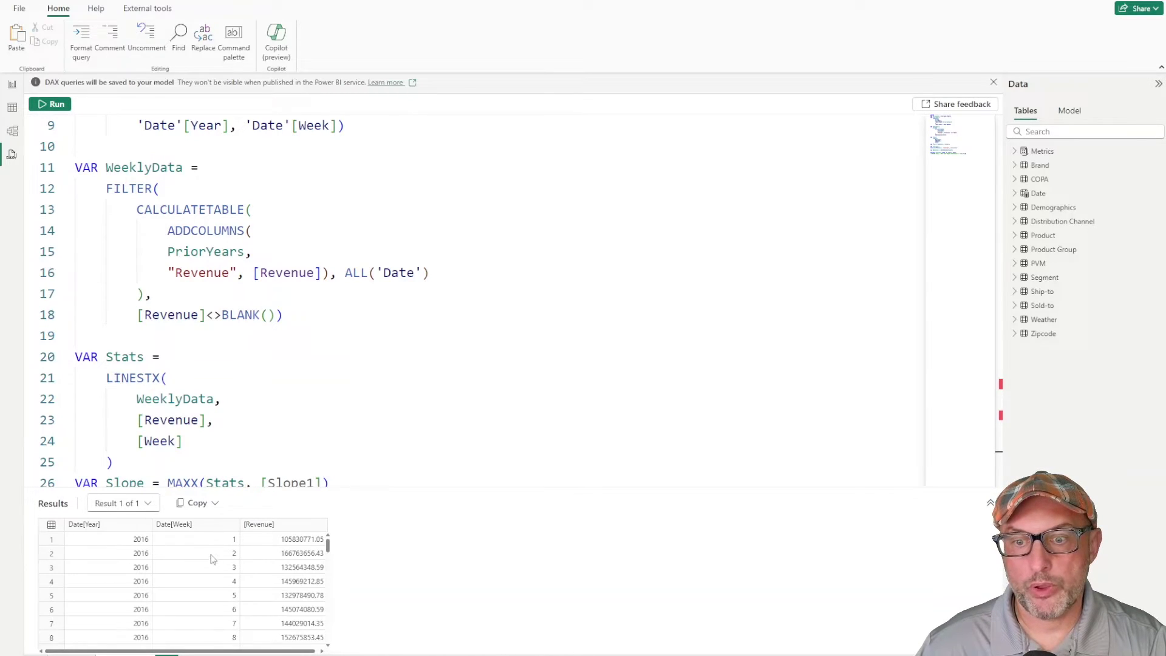
{"action": "scroll", "coordinate": [213, 595], "scroll_direction": "down", "scroll_amount": 4}
{"action": "scroll", "coordinate": [215, 601], "scroll_direction": "down", "scroll_amount": 9}
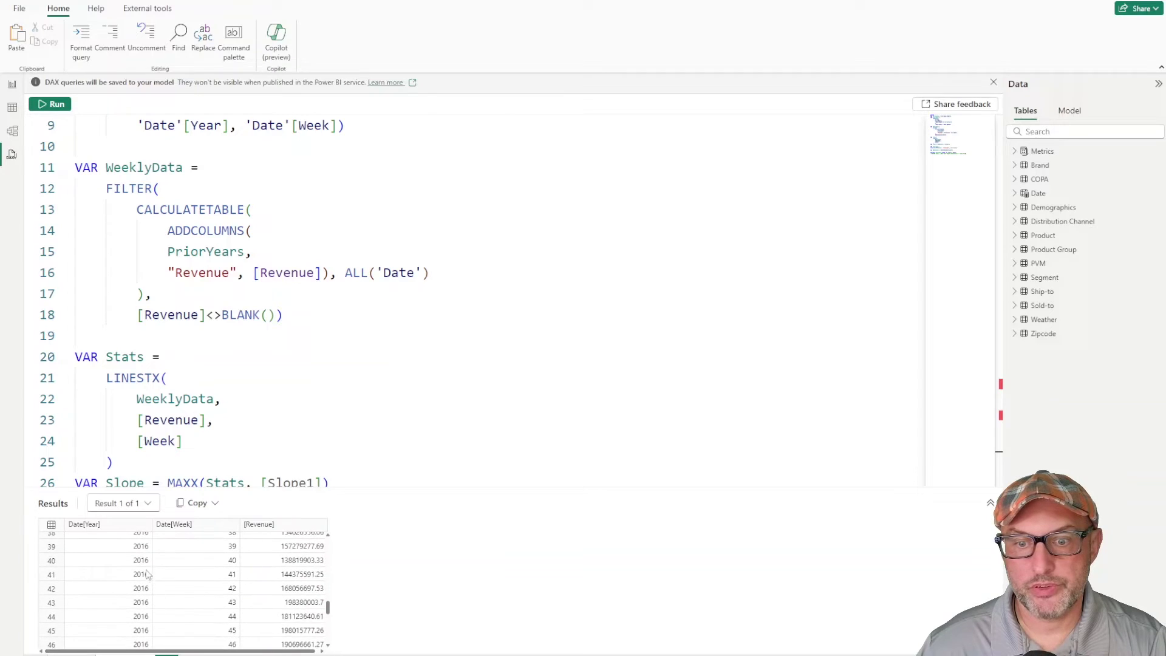
{"action": "scroll", "coordinate": [131, 624], "scroll_direction": "down", "scroll_amount": 6}
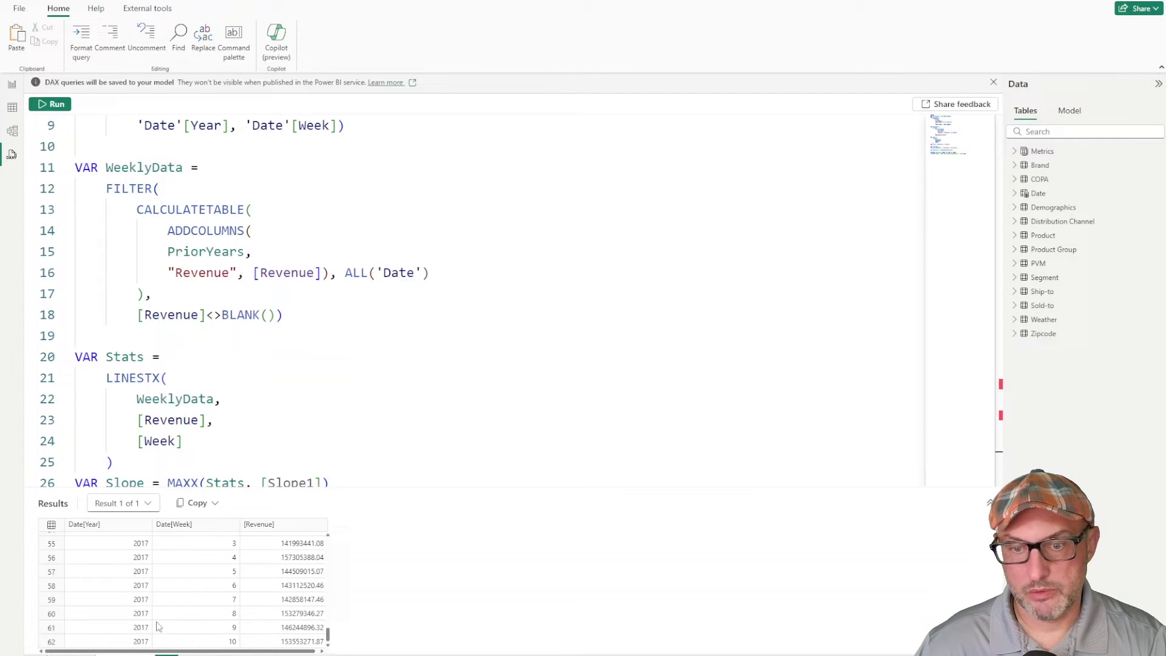
{"action": "scroll", "coordinate": [158, 627], "scroll_direction": "up", "scroll_amount": 7}
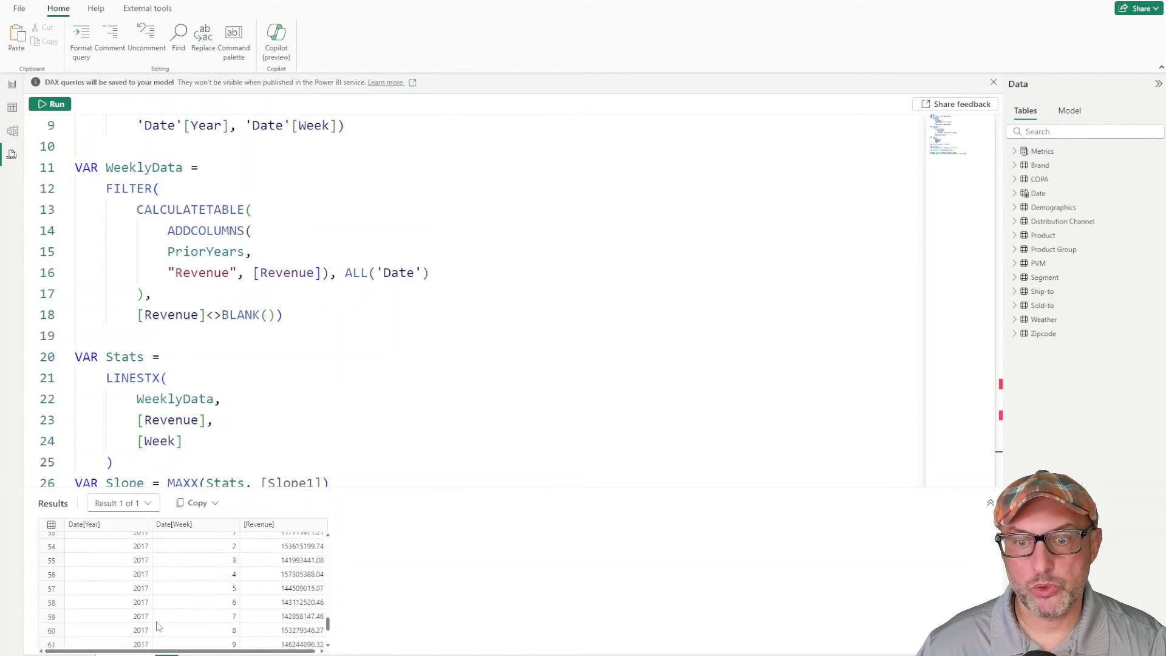
- Return to the Time Series Analysis report and inspect Revenue and Forecast Trend chart data points
{"action": "left_click", "coordinate": [13, 89]}
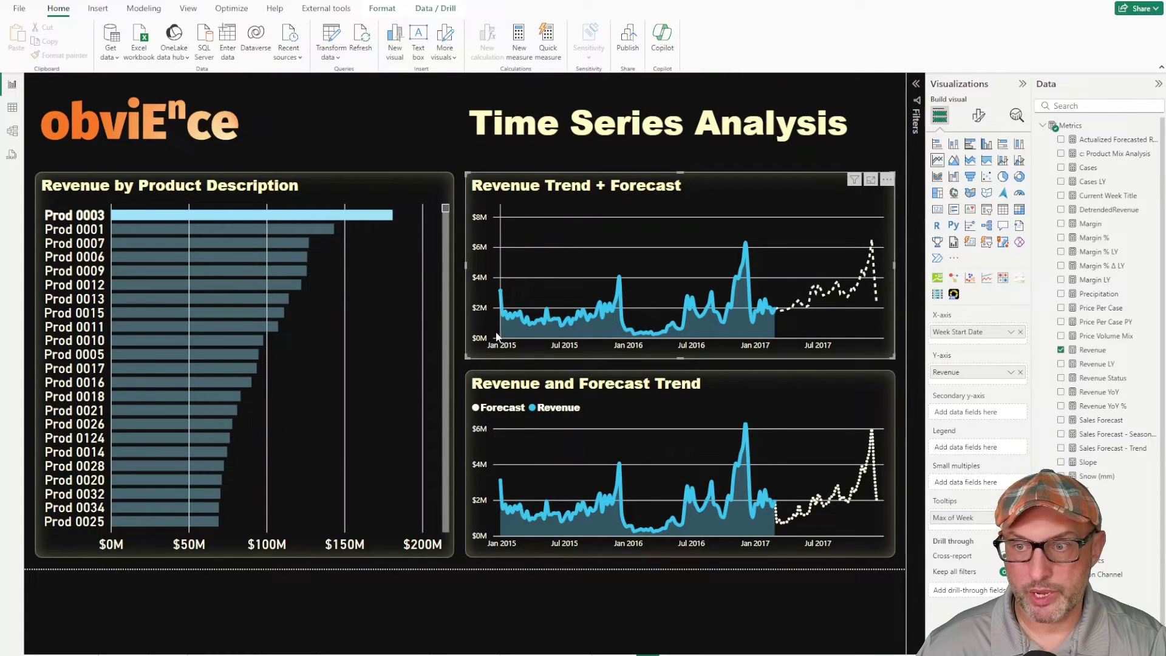
{"action": "mouse_move", "coordinate": [774, 331]}
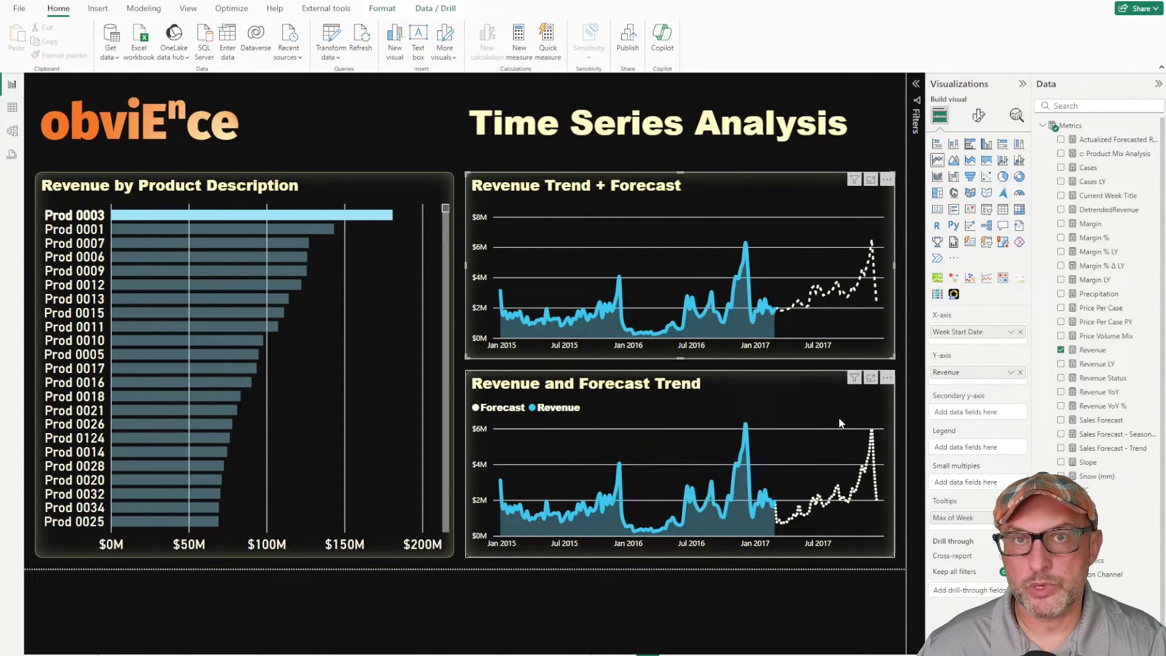
{"action": "mouse_move", "coordinate": [815, 428]}
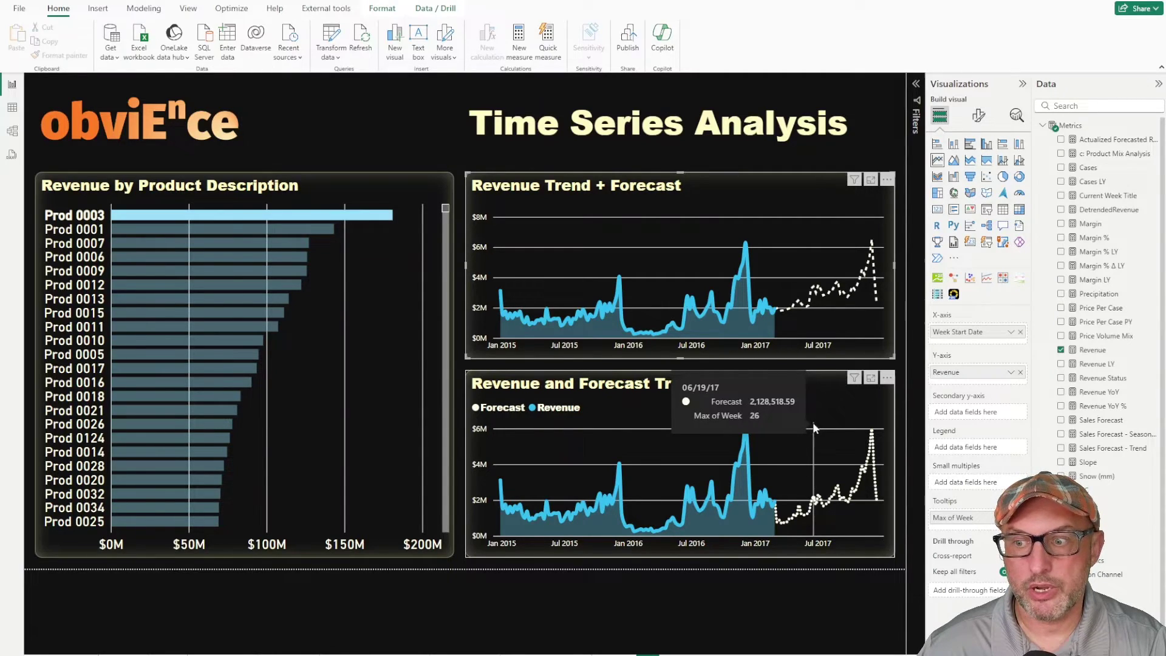
{"action": "mouse_move", "coordinate": [506, 480]}
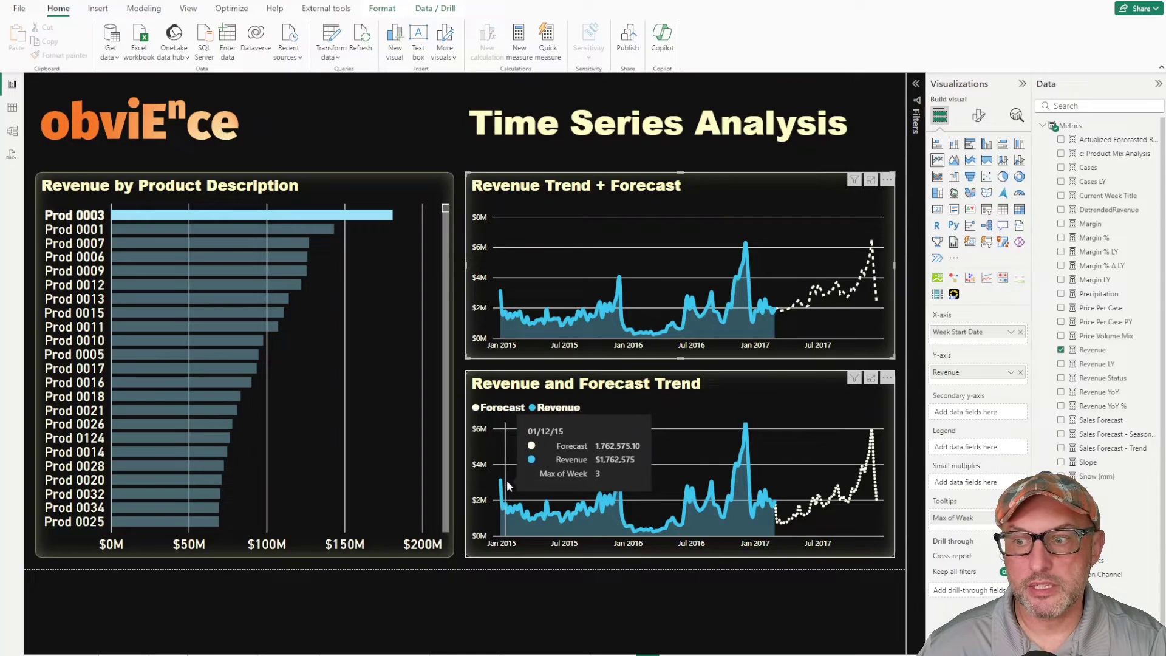
{"action": "mouse_move", "coordinate": [573, 481]}
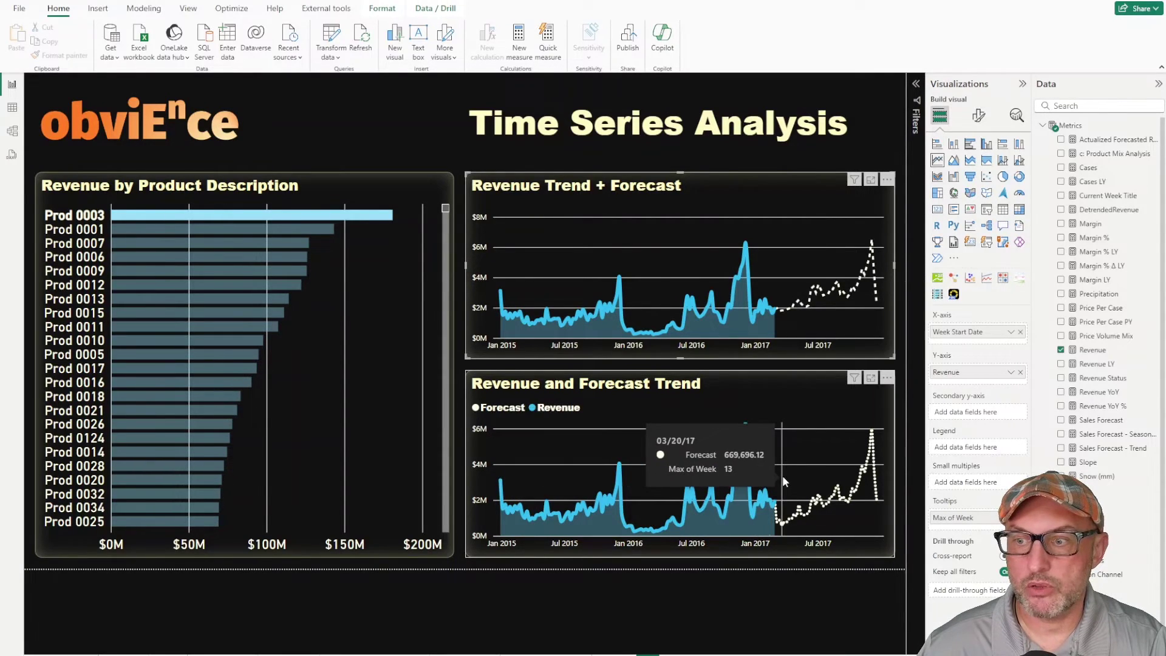
{"action": "left_click", "coordinate": [12, 154]}
{"action": "scroll", "coordinate": [415, 431], "scroll_direction": "up", "scroll_amount": 3}
{"action": "left_click_drag", "start_coordinate": [360, 259], "coordinate": [260, 259]}
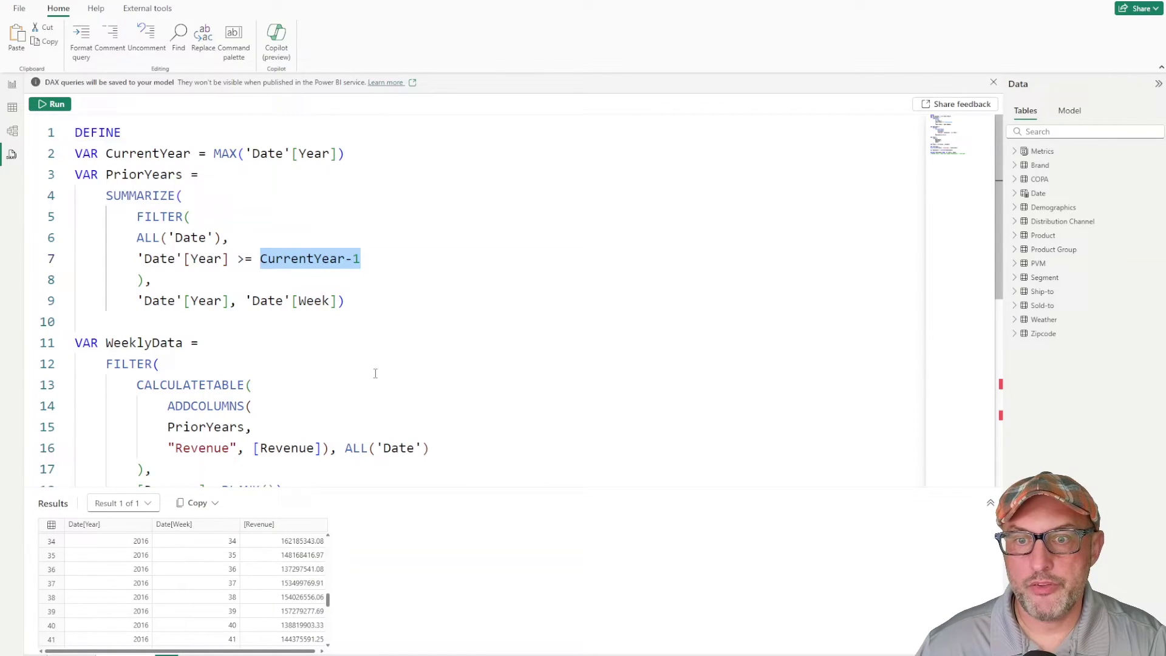
{"action": "left_click", "coordinate": [268, 306]}
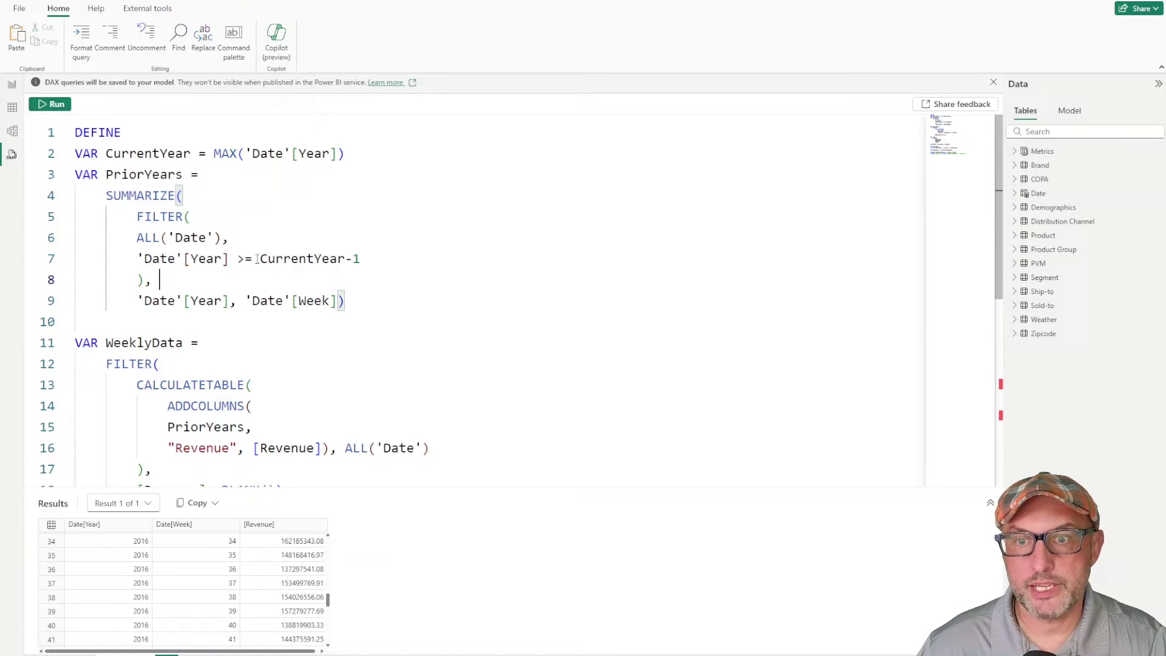
{"action": "double_click", "coordinate": [320, 258]}
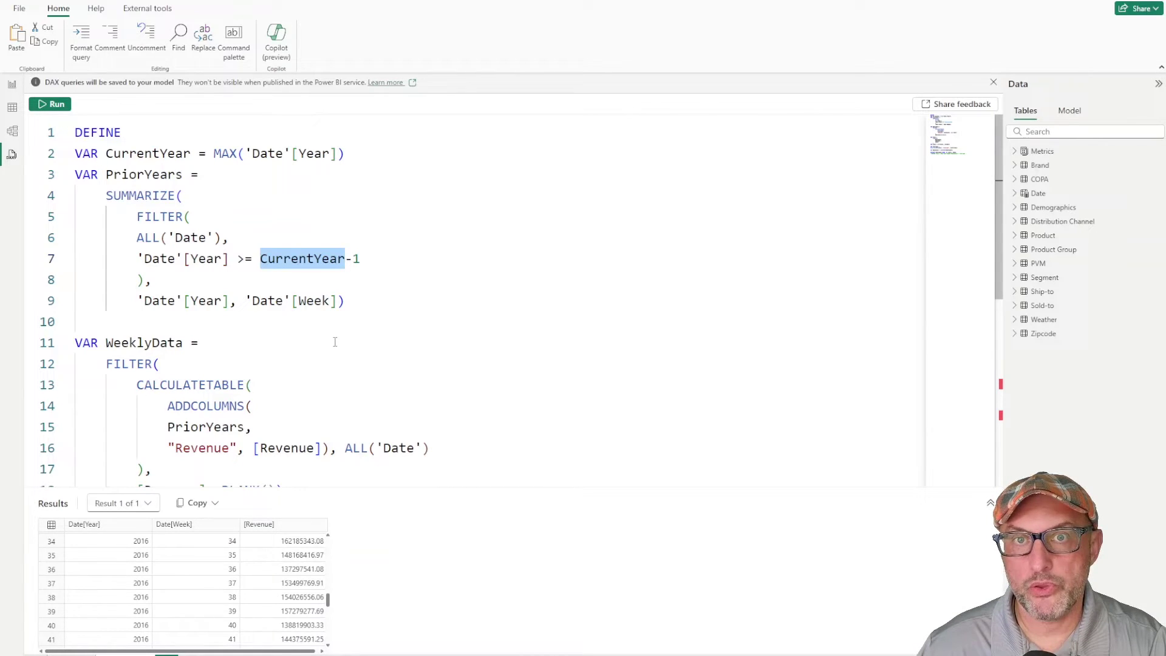
{"action": "left_click", "coordinate": [253, 259]}
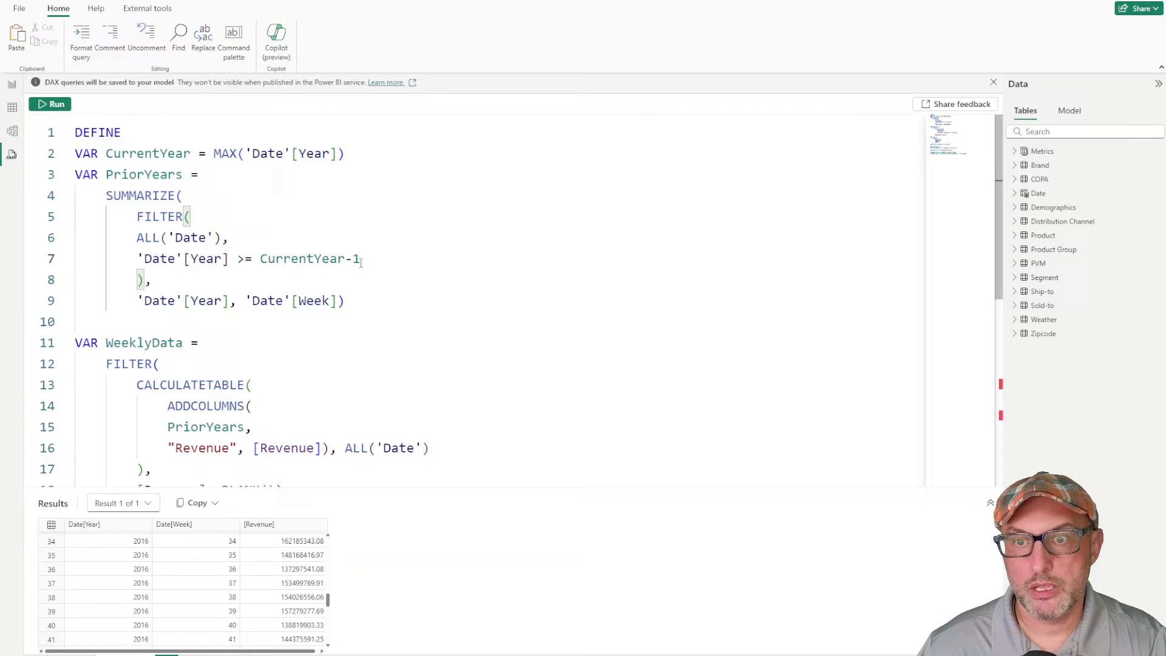
{"action": "left_click_drag", "start_coordinate": [361, 259], "coordinate": [262, 258]}
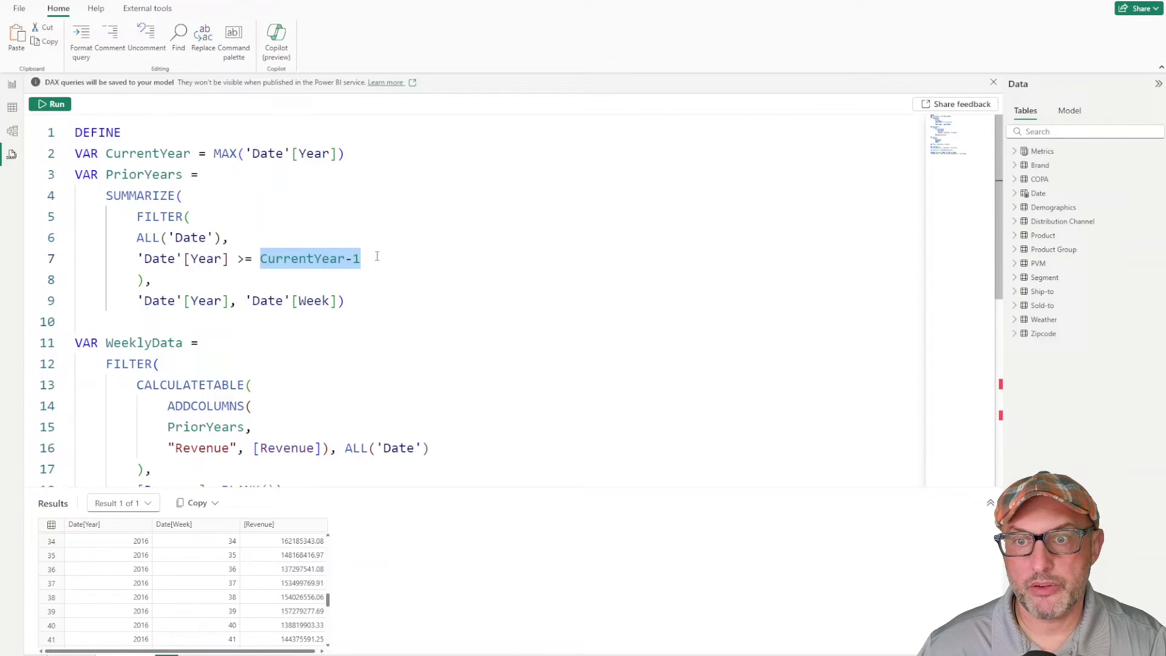
{"action": "left_click", "coordinate": [399, 258]}
{"action": "left_click_drag", "start_coordinate": [400, 258], "coordinate": [137, 258]}
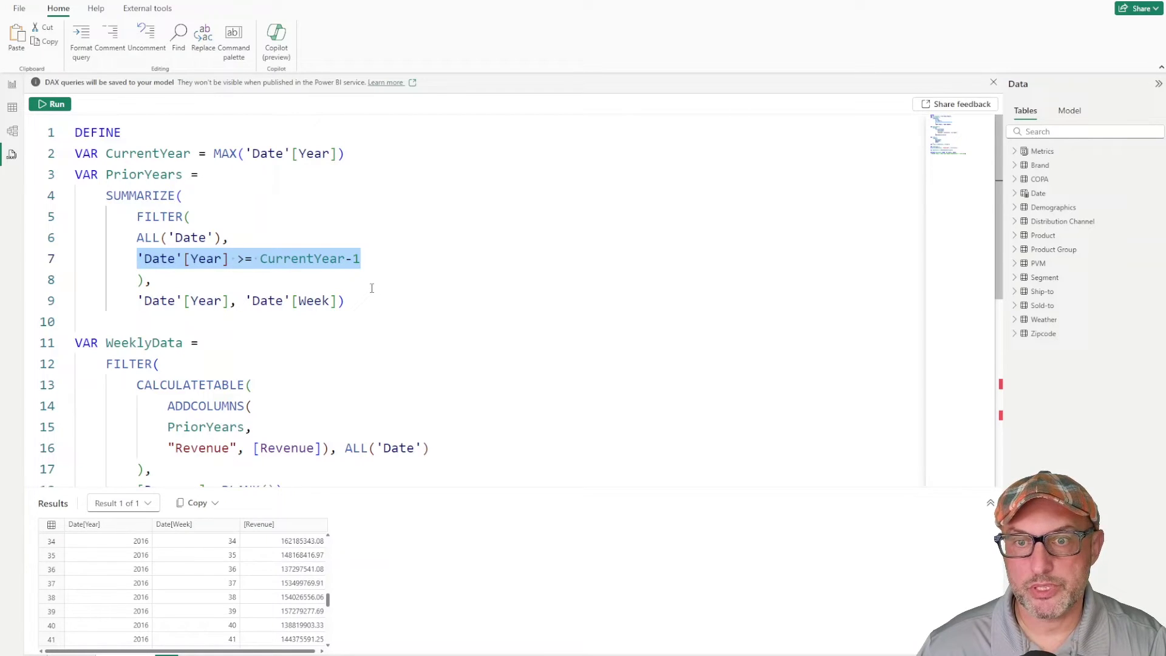
{"action": "scroll", "coordinate": [358, 364], "scroll_direction": "down", "scroll_amount": 2}
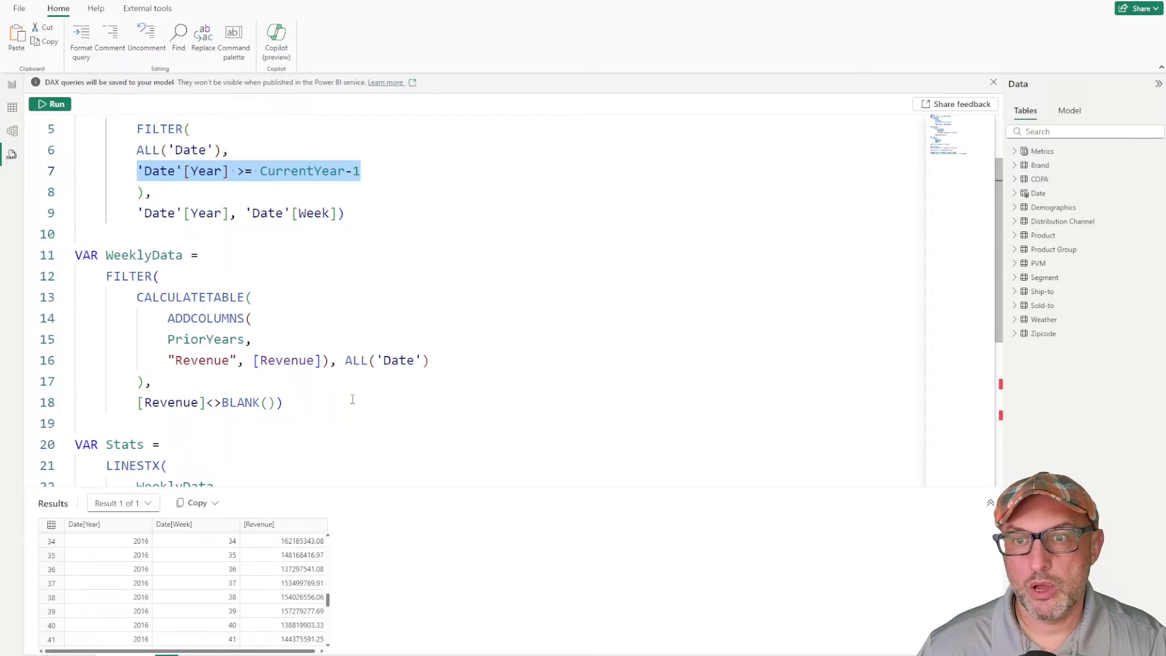
{"action": "scroll", "coordinate": [321, 404], "scroll_direction": "down", "scroll_amount": 2}
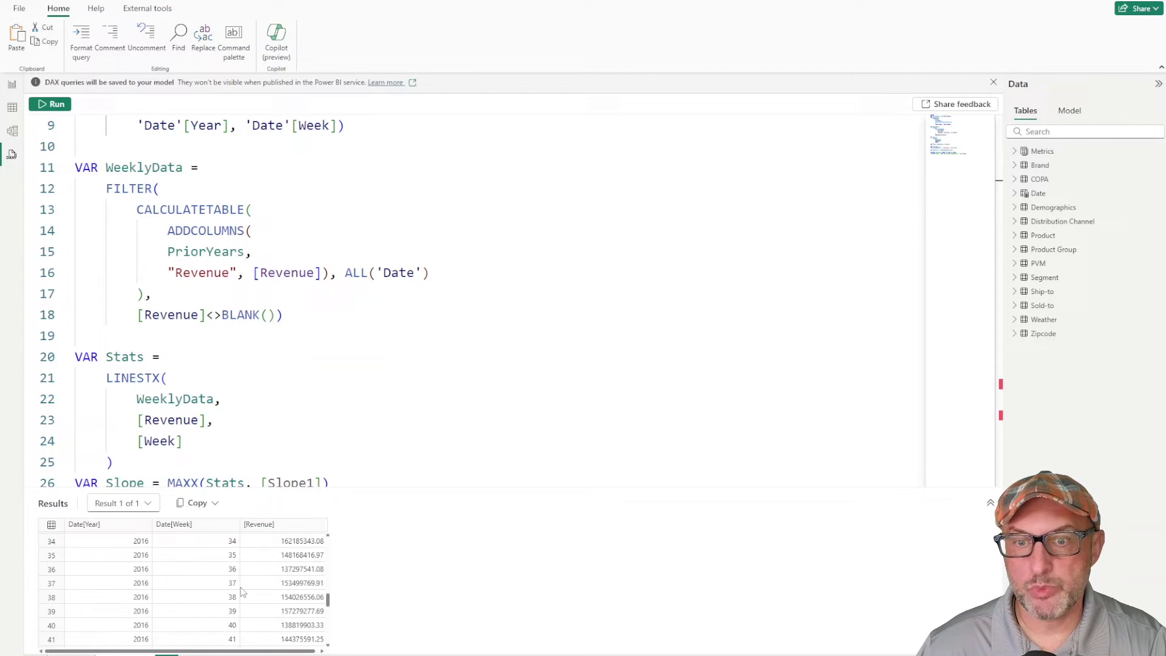
{"action": "scroll", "coordinate": [280, 607], "scroll_direction": "down", "scroll_amount": 7}
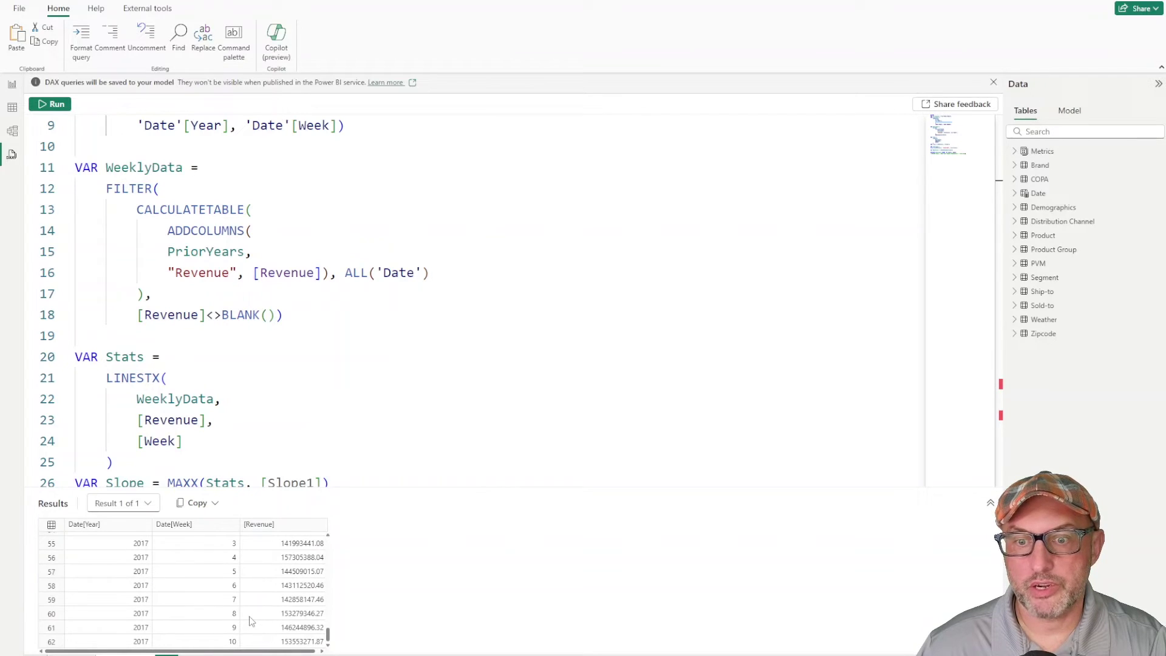
{"action": "scroll", "coordinate": [258, 618], "scroll_direction": "up", "scroll_amount": 6}
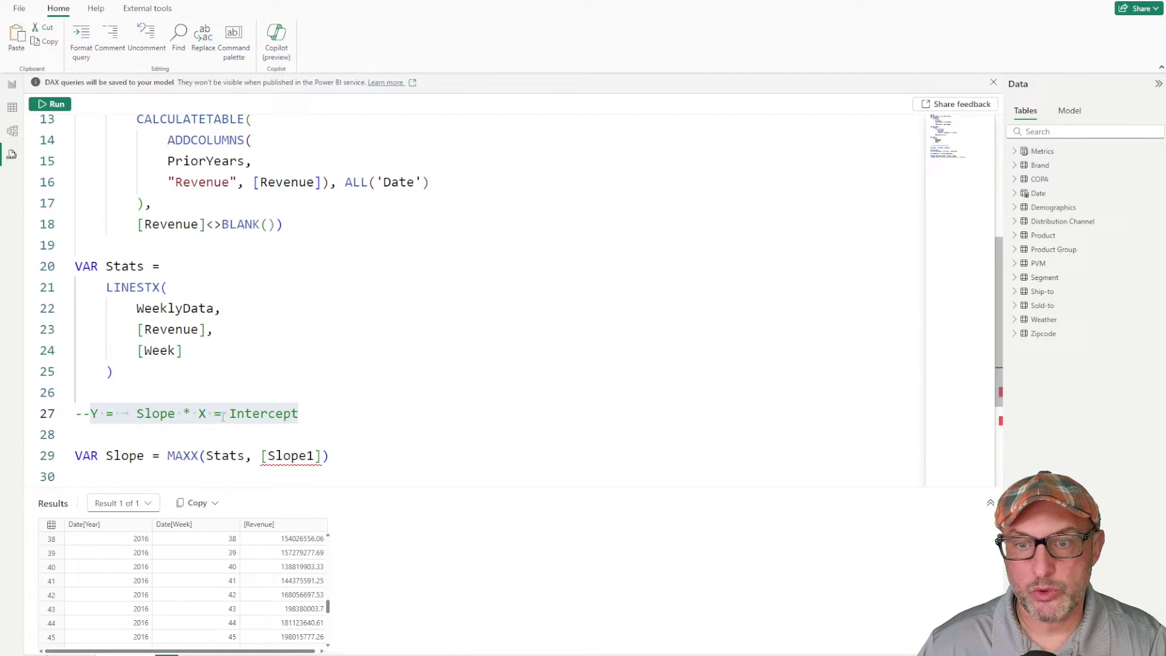
- Replace the stray '=' before Intercept with '+' in the line 27 regression comment
{"action": "left_click_drag", "start_coordinate": [298, 414], "coordinate": [90, 414]}
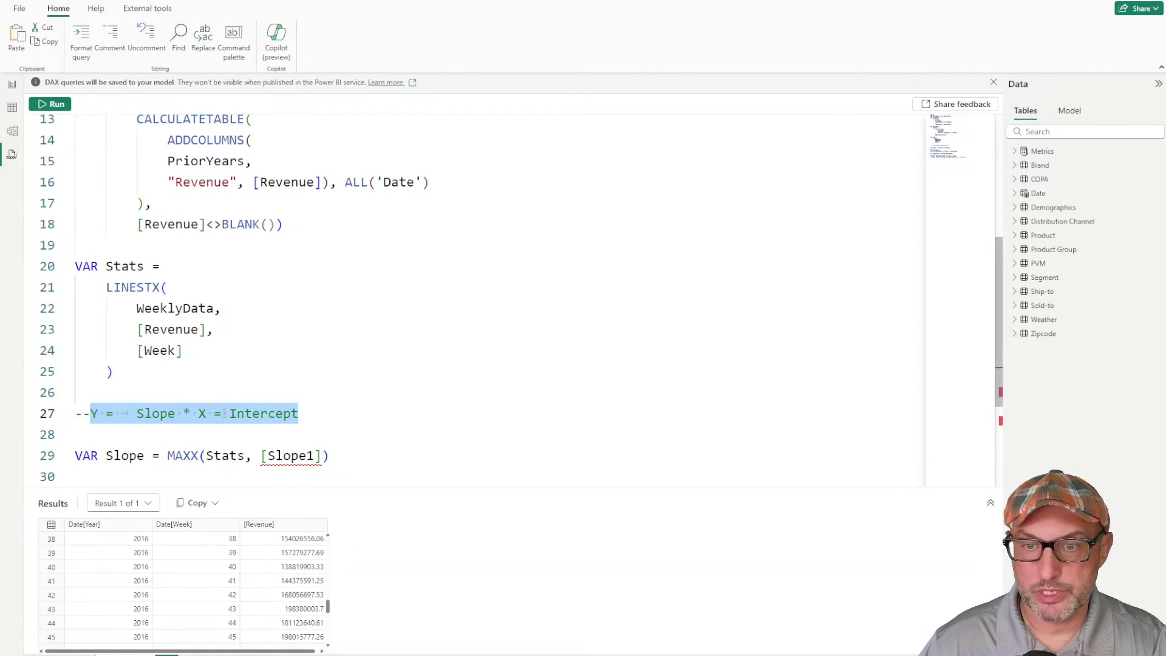
{"action": "left_click", "coordinate": [222, 415]}
{"action": "key", "text": "BackSpace"}
{"action": "type", "text": "+"}
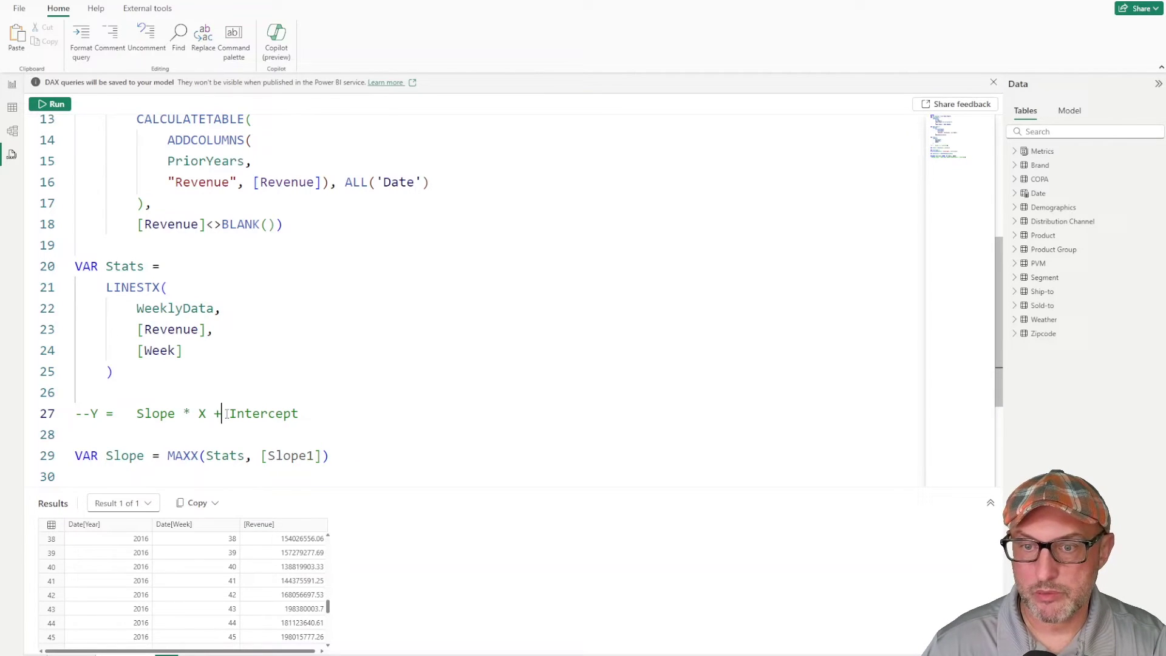
{"action": "left_click", "coordinate": [92, 416]}
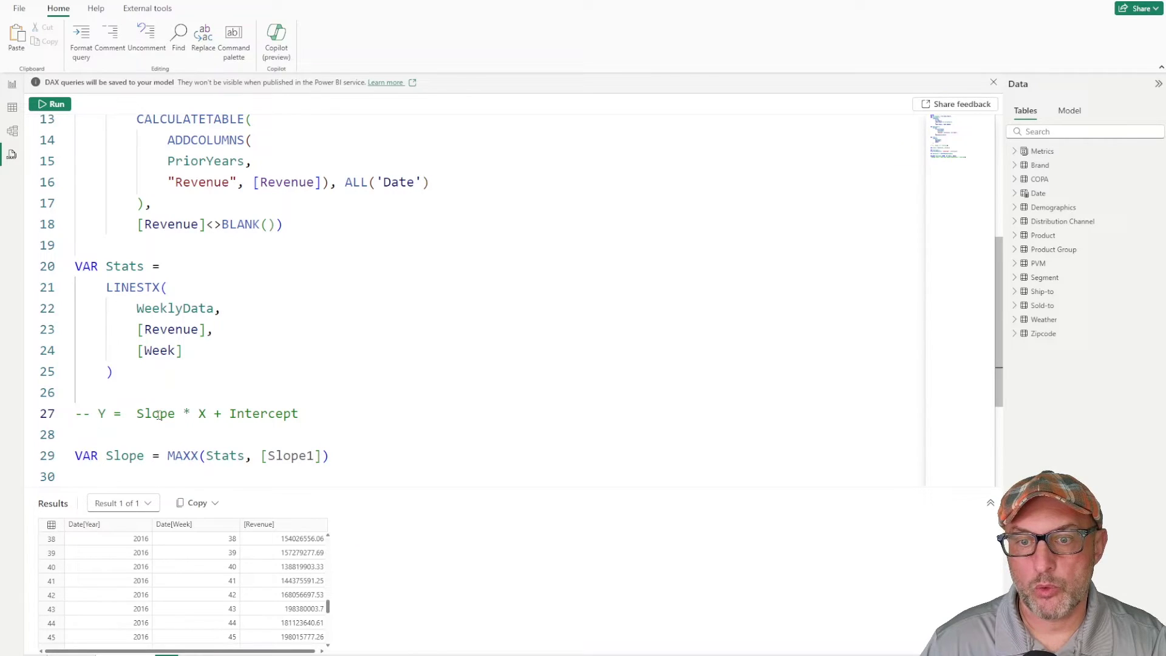
- Check Intercept, Y and LINESTX occurrences, then select WeeklyData on line 22
{"action": "left_click", "coordinate": [274, 414]}
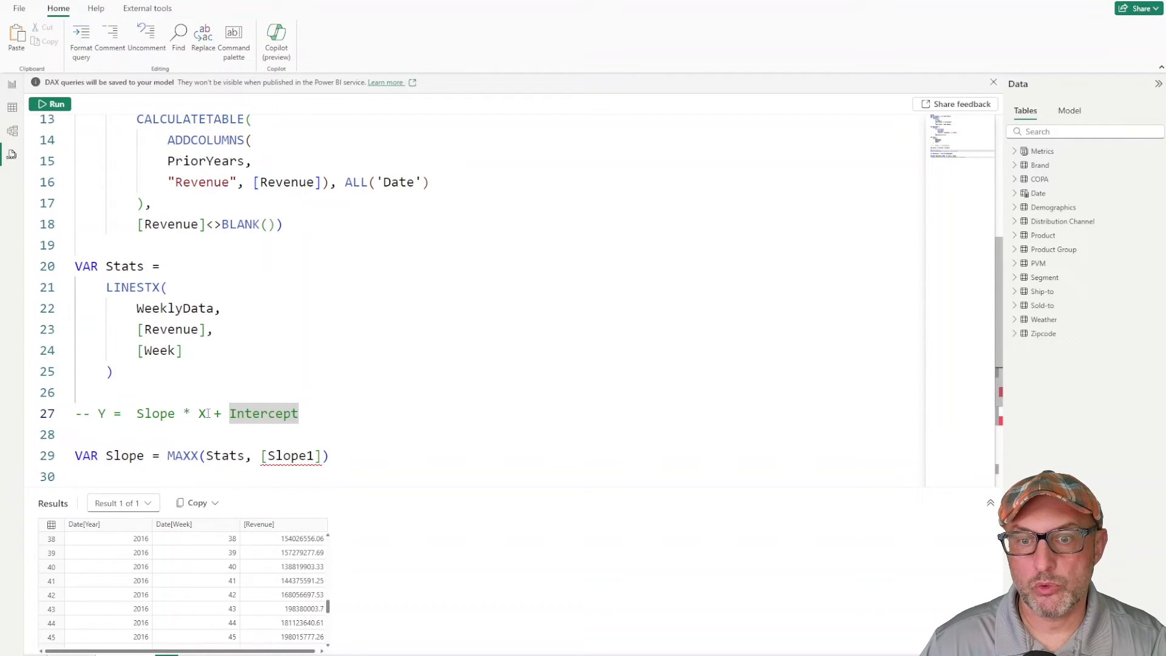
{"action": "left_click", "coordinate": [104, 414]}
{"action": "key", "text": "shift+Left"}
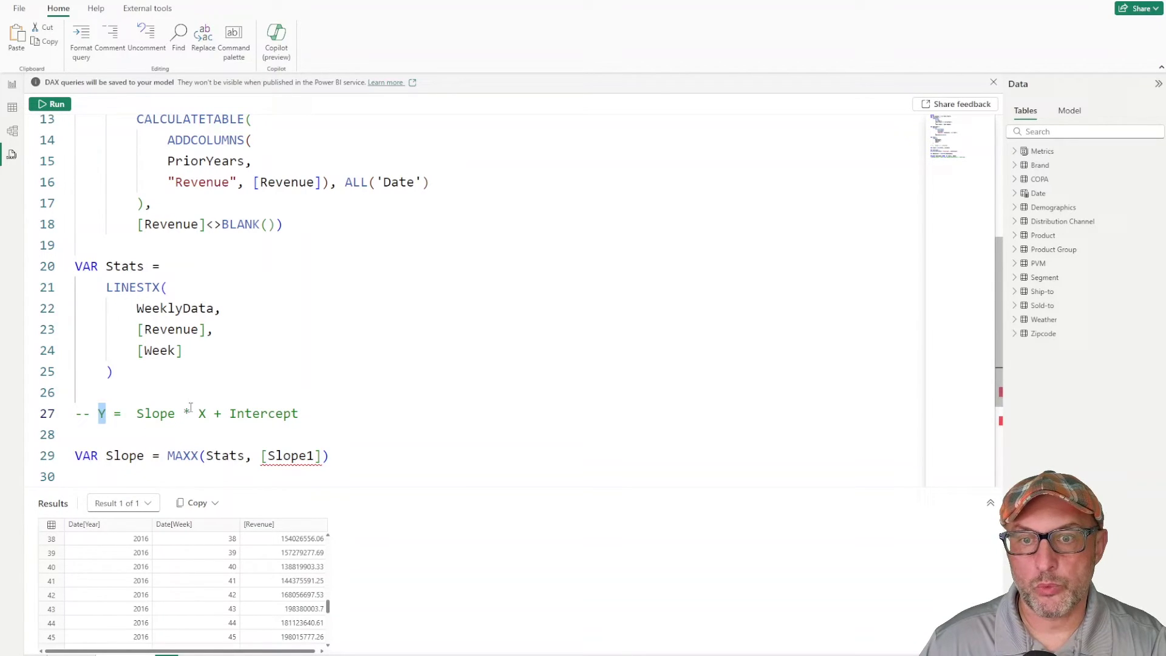
{"action": "left_click", "coordinate": [121, 287]}
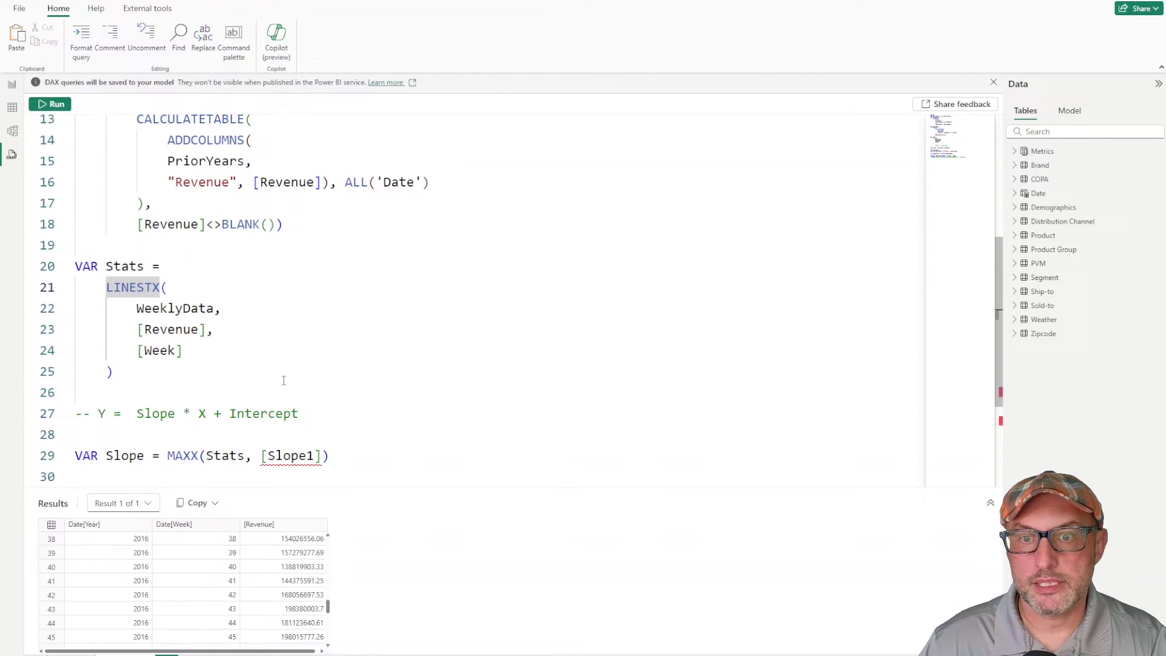
{"action": "left_click", "coordinate": [176, 308]}
{"action": "double_click", "coordinate": [176, 308]}
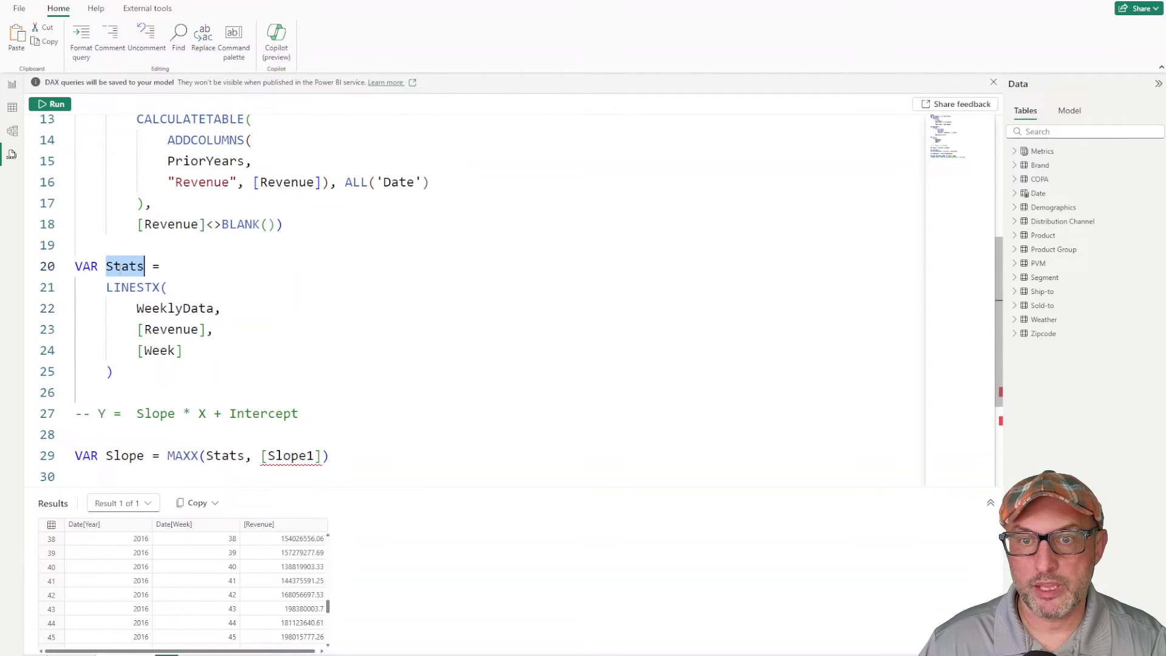
- Change the EVALUATE line to return Stats instead of WeeklyData
{"action": "scroll", "coordinate": [180, 298], "scroll_direction": "down", "scroll_amount": 3}
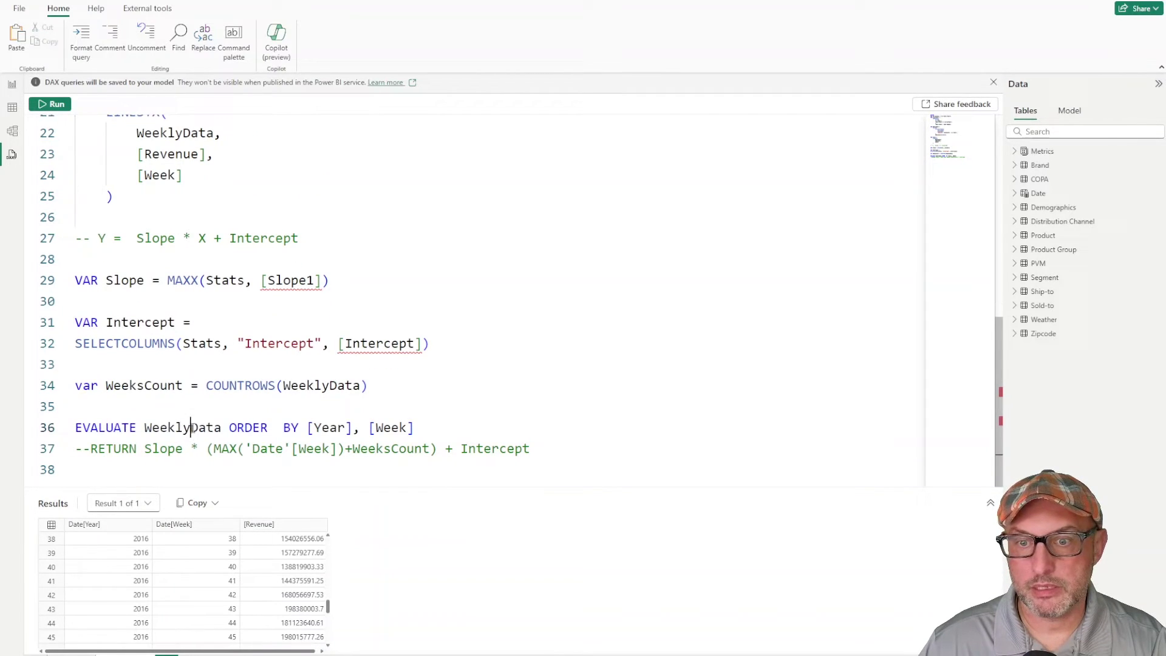
{"action": "double_click", "coordinate": [189, 427]}
{"action": "type", "text": "Stats"}
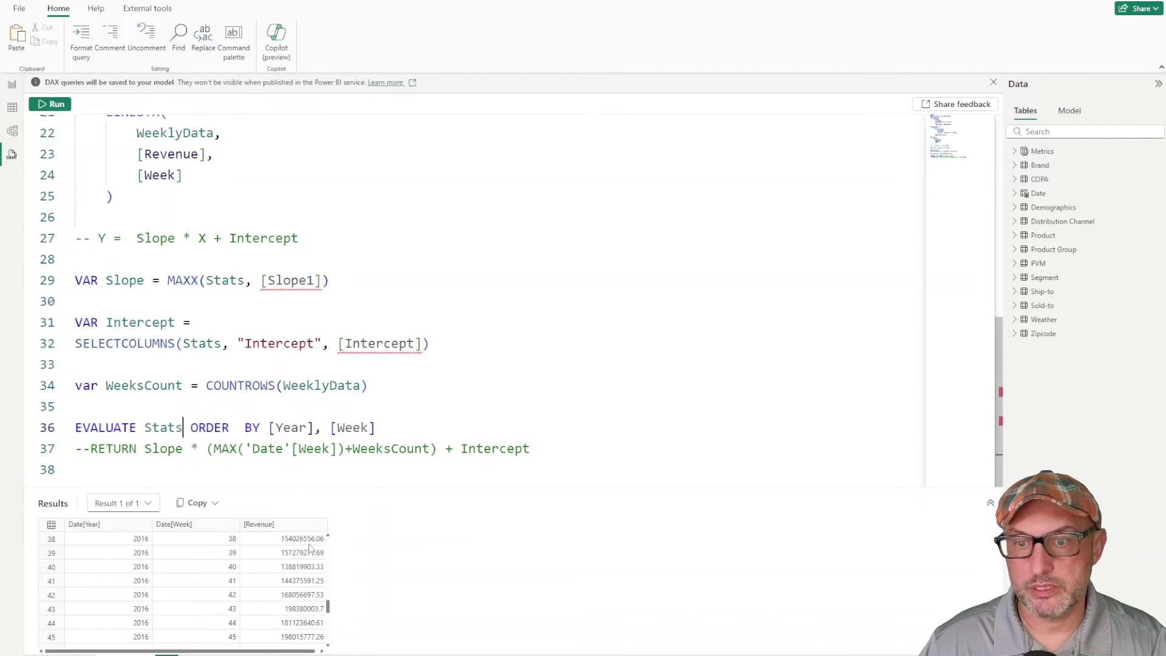
{"action": "scroll", "coordinate": [278, 431], "scroll_direction": "up", "scroll_amount": 1}
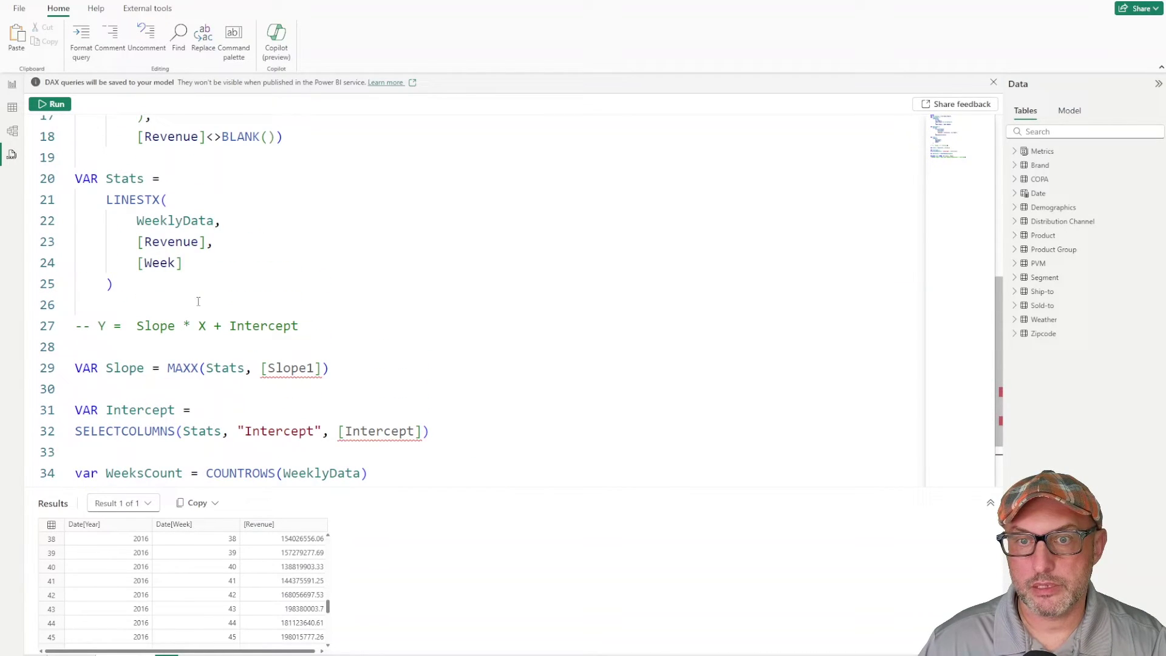
{"action": "scroll", "coordinate": [216, 437], "scroll_direction": "down", "scroll_amount": 2}
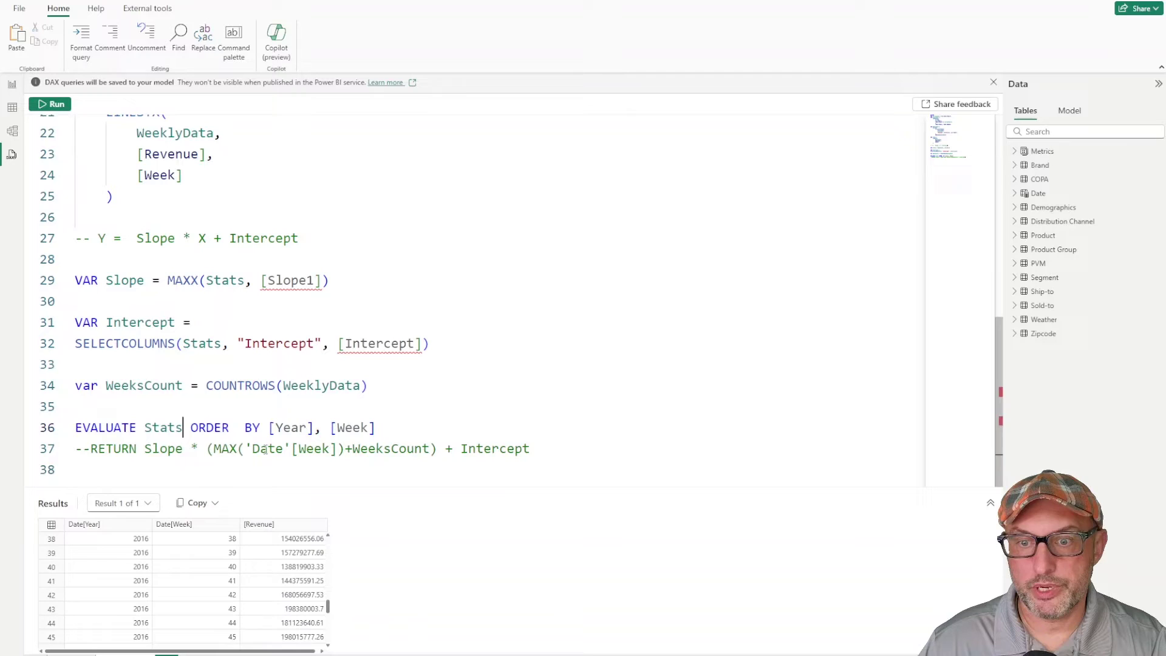
- Comment out ORDER BY with '--' and run the query to show the LINESTX row
{"action": "key", "text": "Right"}
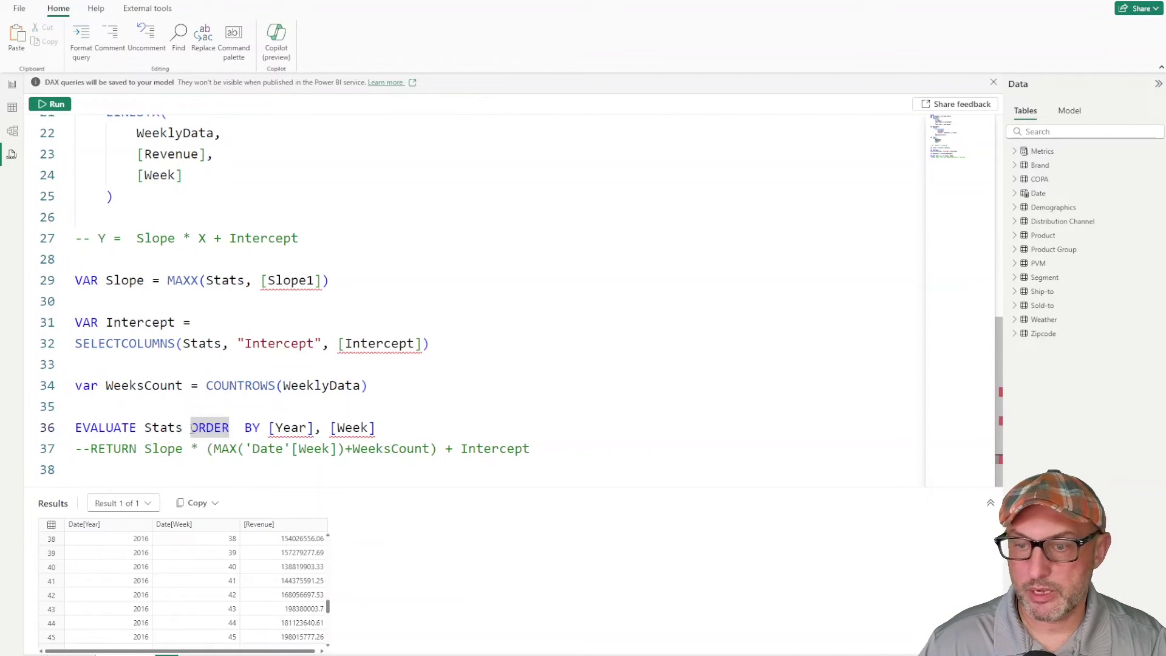
{"action": "type", "text": "--"}
{"action": "key", "text": "shift+Return"}
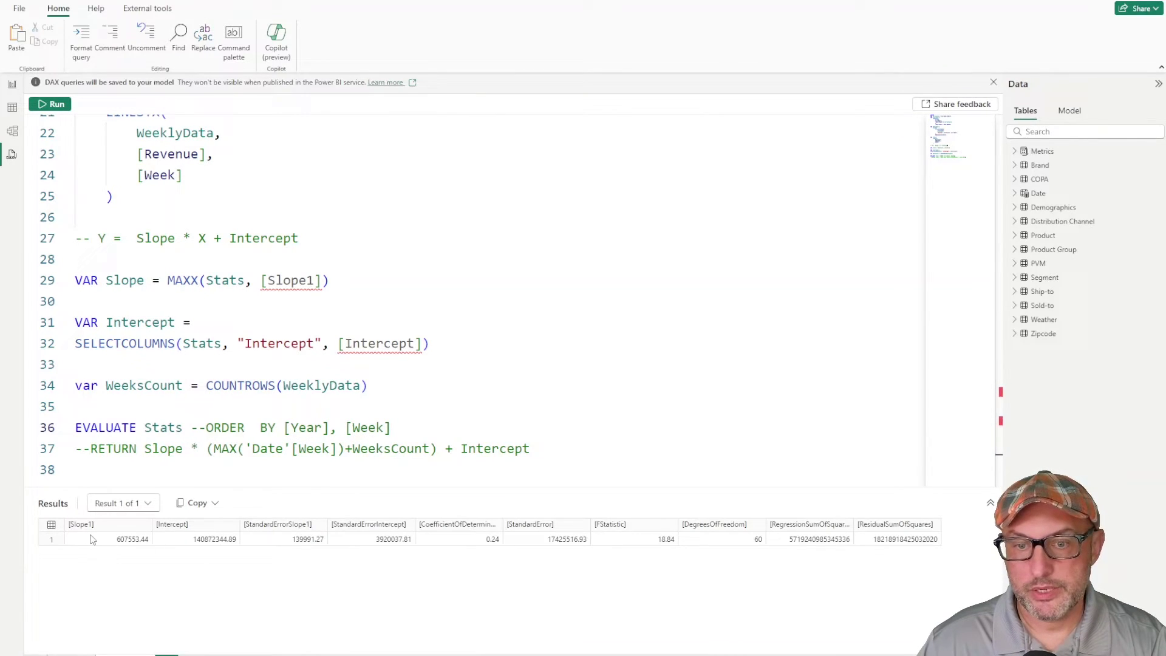
{"action": "scroll", "coordinate": [143, 194], "scroll_direction": "up", "scroll_amount": 2}
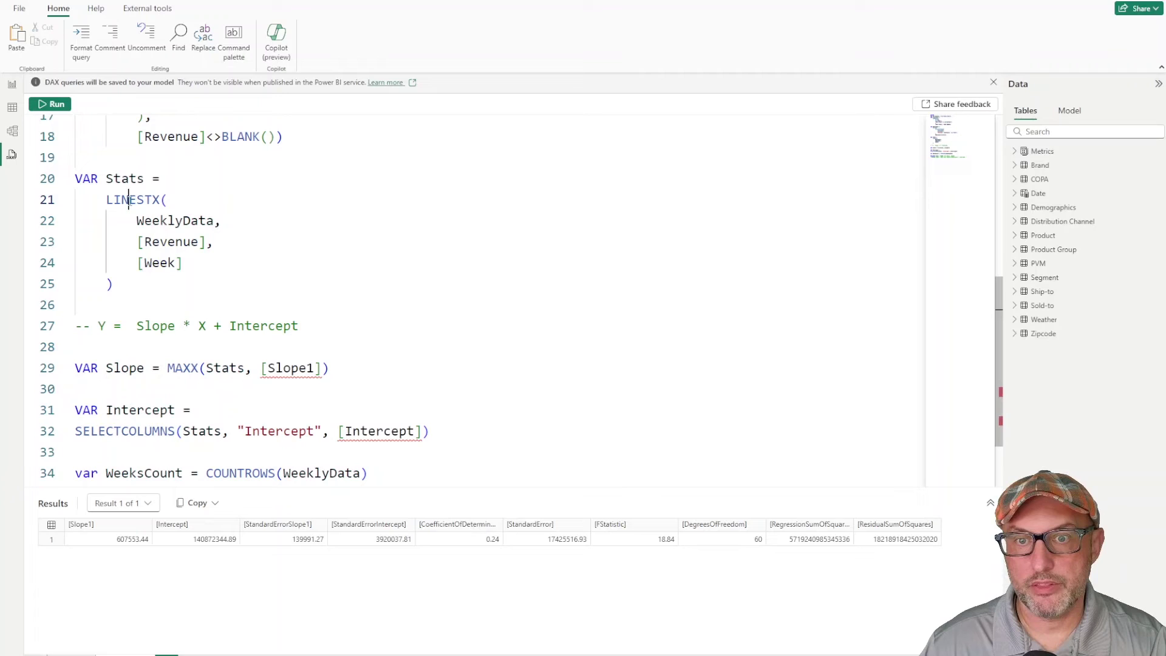
{"action": "double_click", "coordinate": [115, 199]}
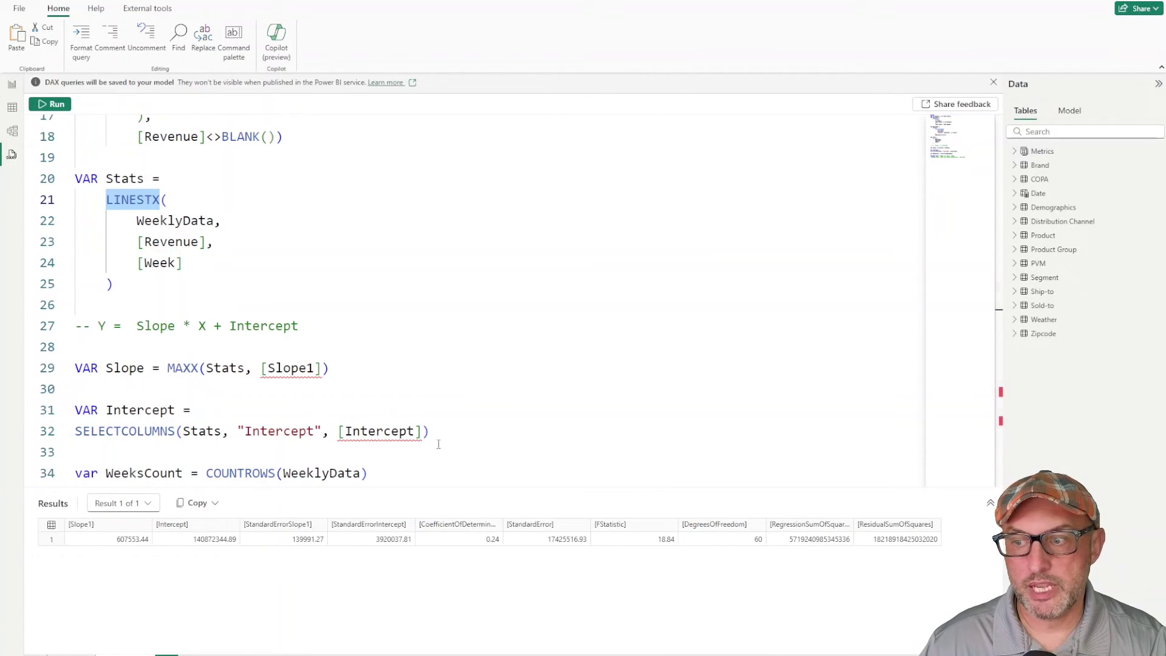
{"action": "double_click", "coordinate": [124, 178]}
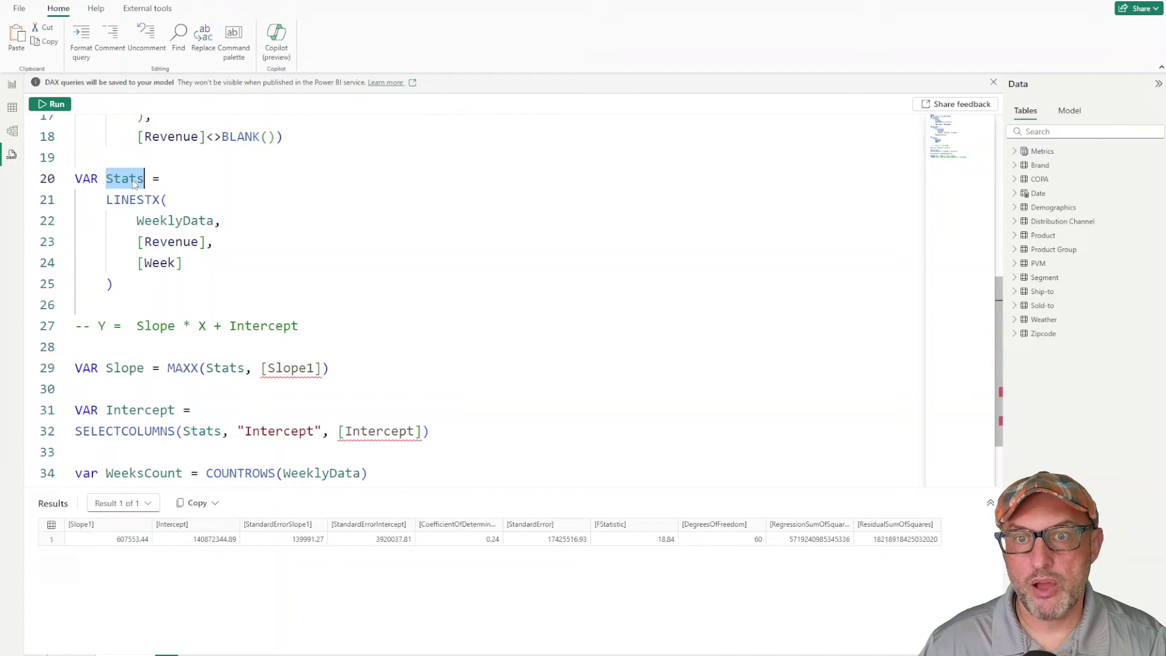
{"action": "double_click", "coordinate": [159, 326]}
{"action": "double_click", "coordinate": [276, 326]}
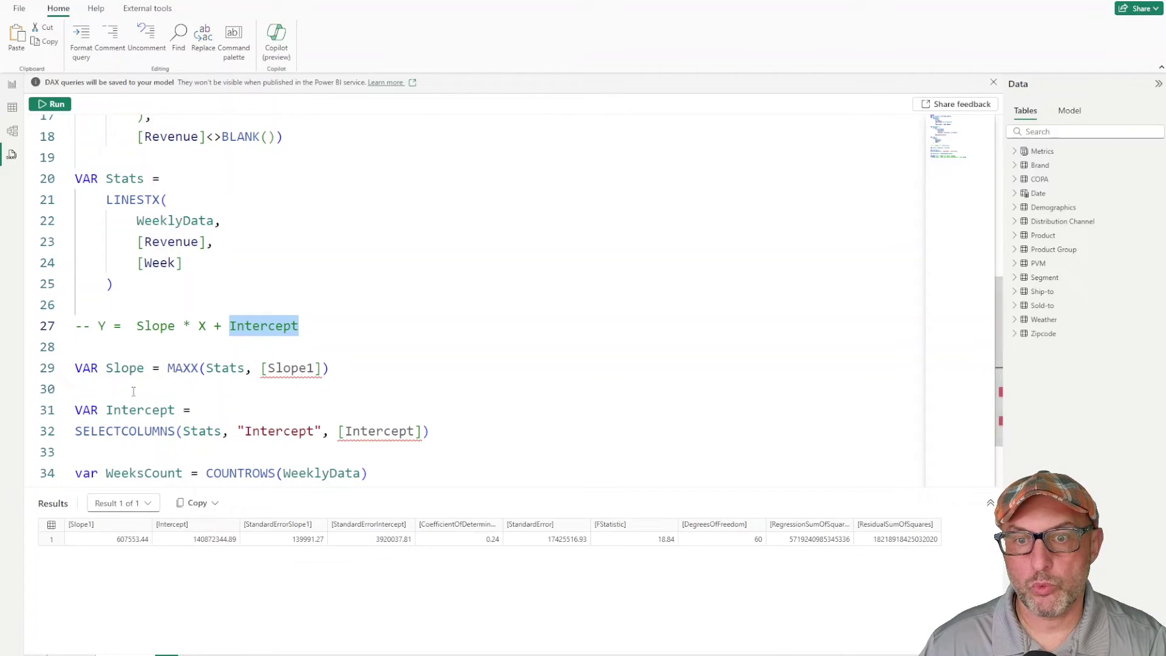
{"action": "scroll", "coordinate": [121, 274], "scroll_direction": "up", "scroll_amount": 2}
{"action": "scroll", "coordinate": [106, 168], "scroll_direction": "down", "scroll_amount": 2}
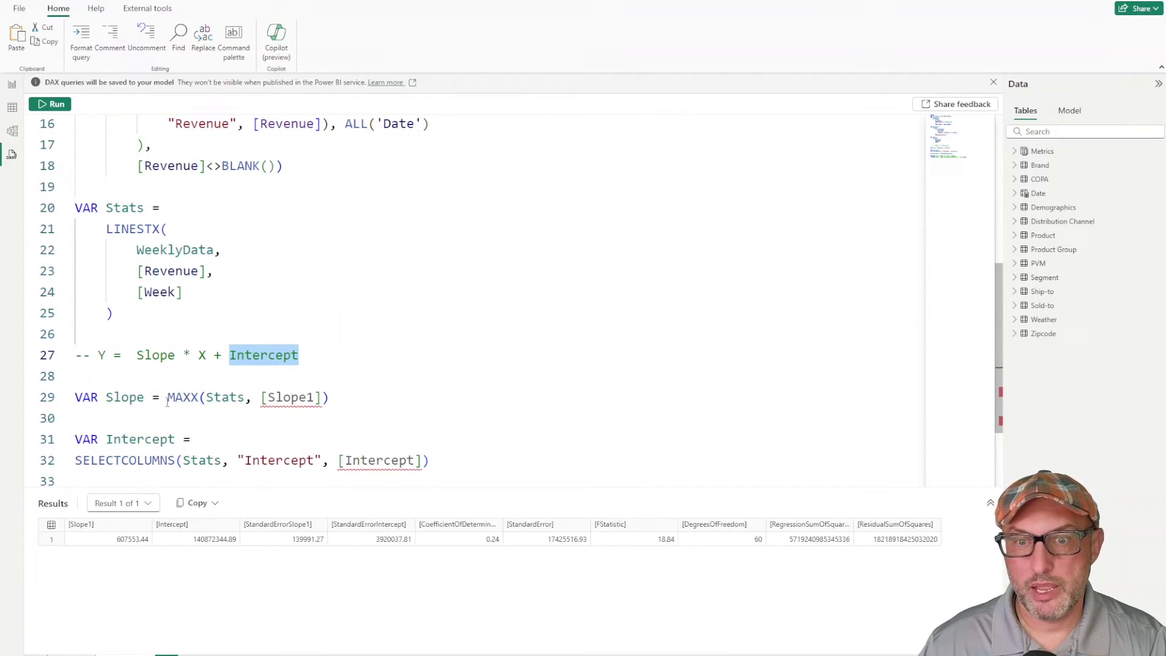
{"action": "scroll", "coordinate": [109, 459], "scroll_direction": "down", "scroll_amount": 2}
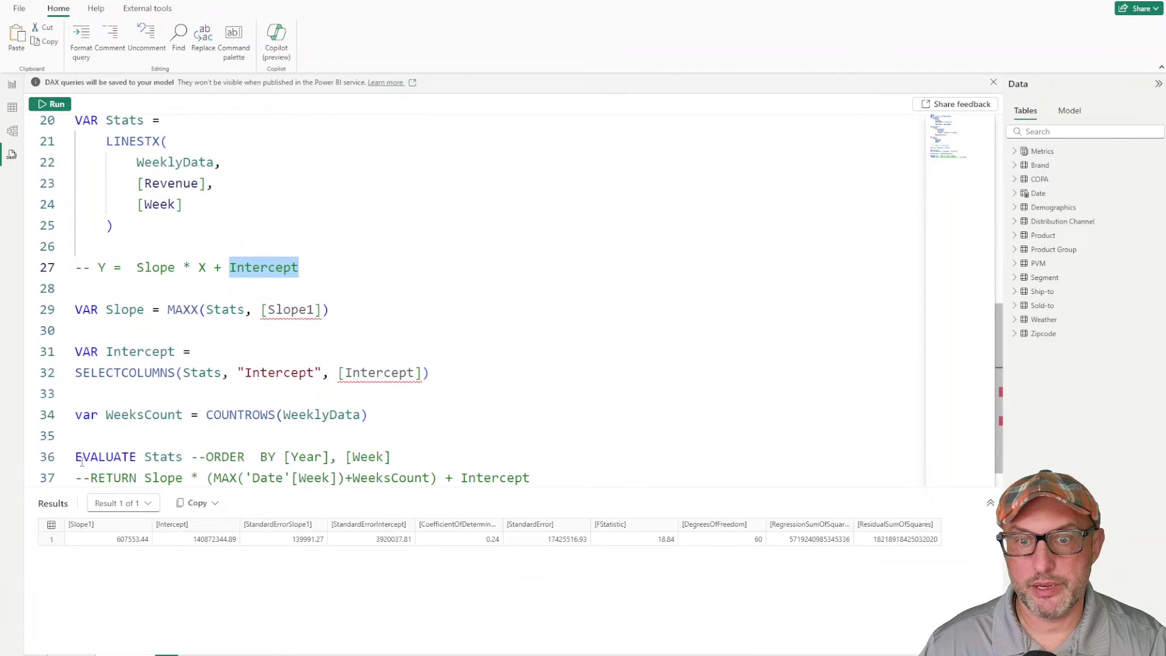
{"action": "double_click", "coordinate": [166, 459]}
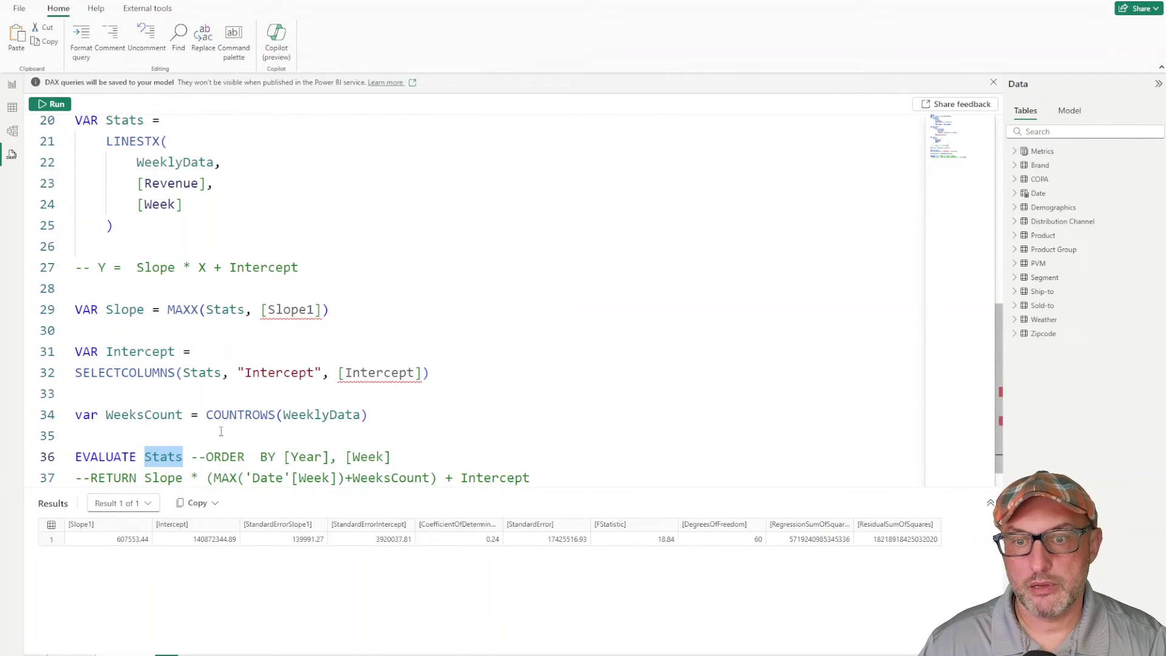
{"action": "scroll", "coordinate": [191, 429], "scroll_direction": "up", "scroll_amount": 2}
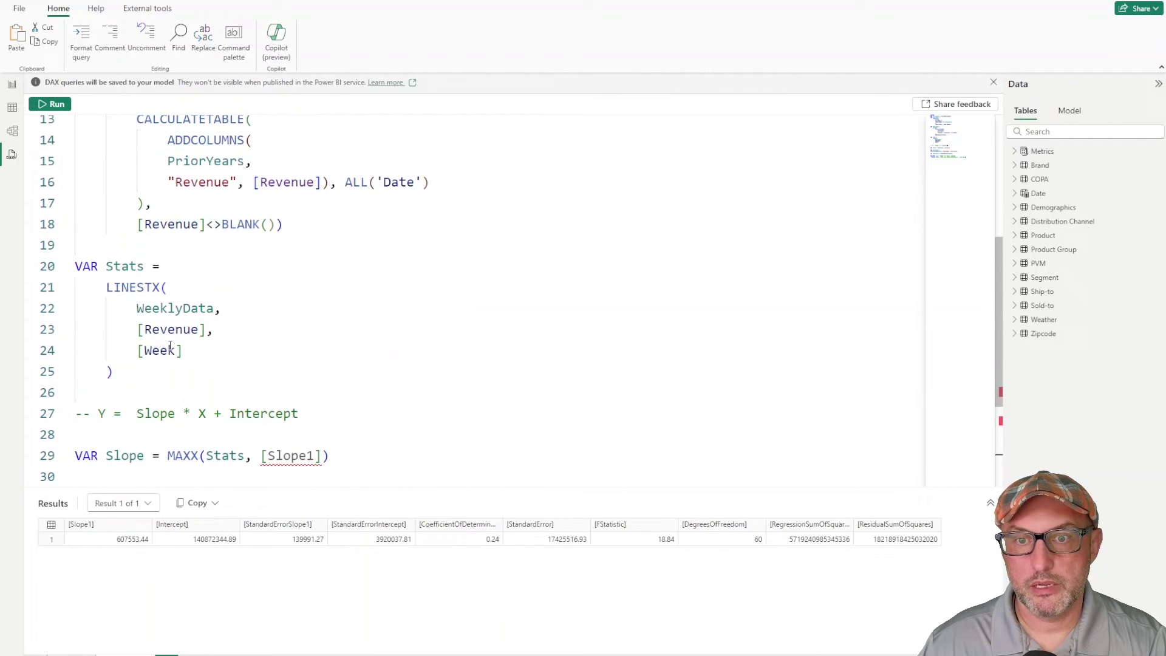
{"action": "scroll", "coordinate": [164, 364], "scroll_direction": "down", "scroll_amount": 2}
{"action": "scroll", "coordinate": [150, 387], "scroll_direction": "up", "scroll_amount": 4}
{"action": "scroll", "coordinate": [150, 386], "scroll_direction": "up", "scroll_amount": 3}
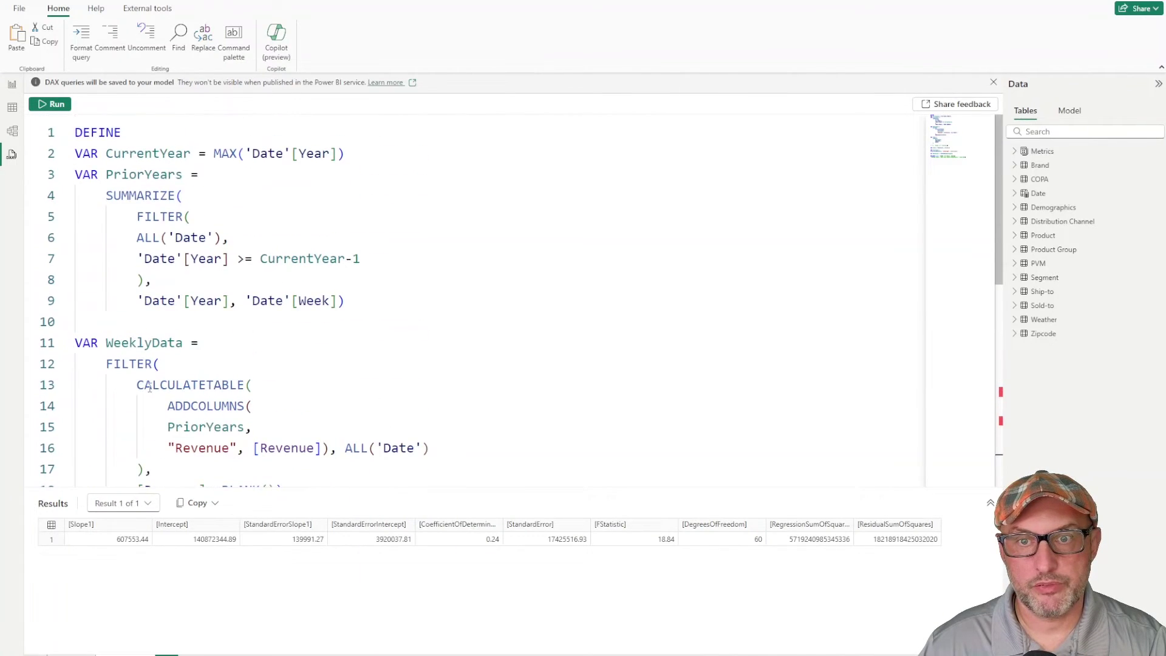
{"action": "double_click", "coordinate": [146, 173]}
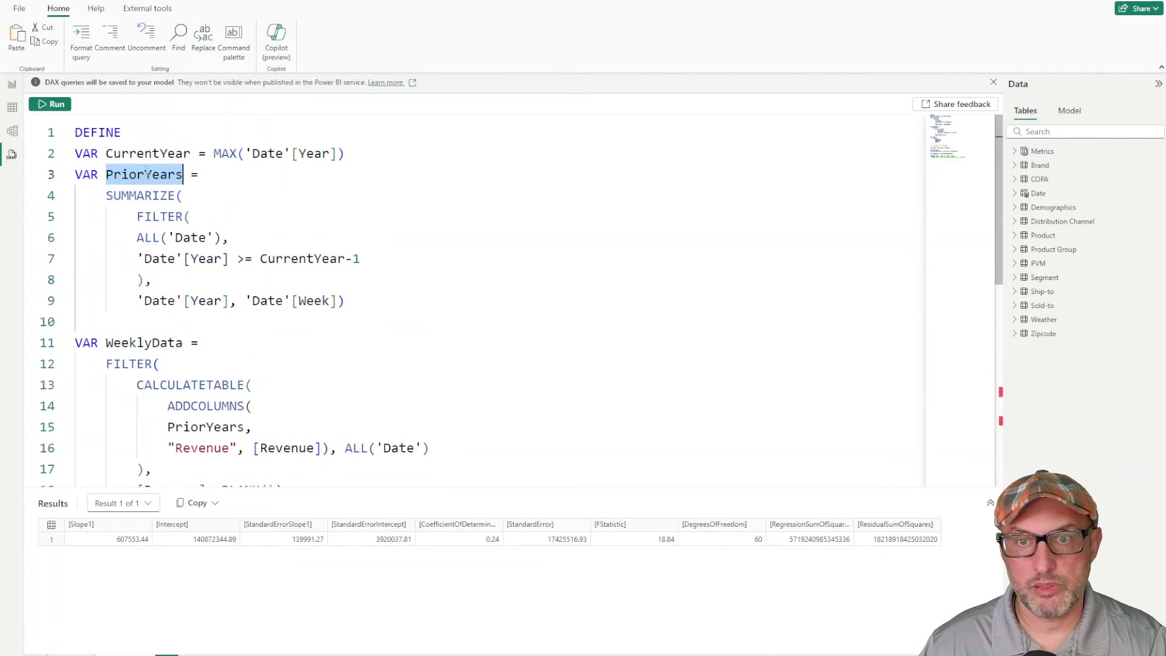
{"action": "double_click", "coordinate": [133, 344]}
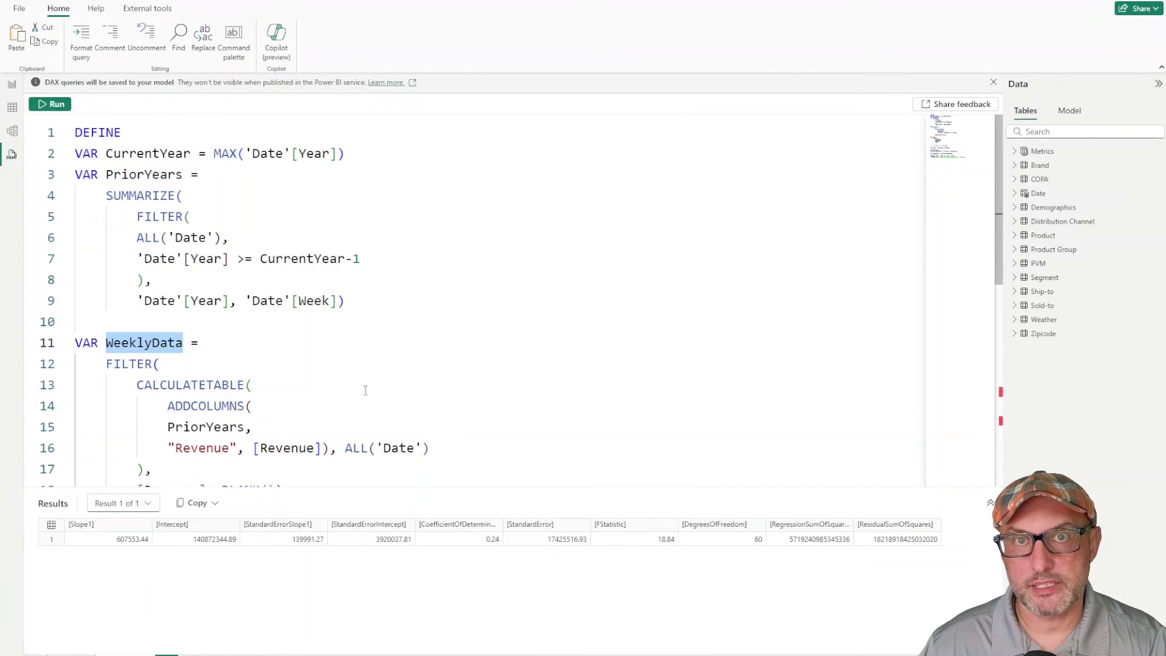
{"action": "scroll", "coordinate": [358, 391], "scroll_direction": "down", "scroll_amount": 4}
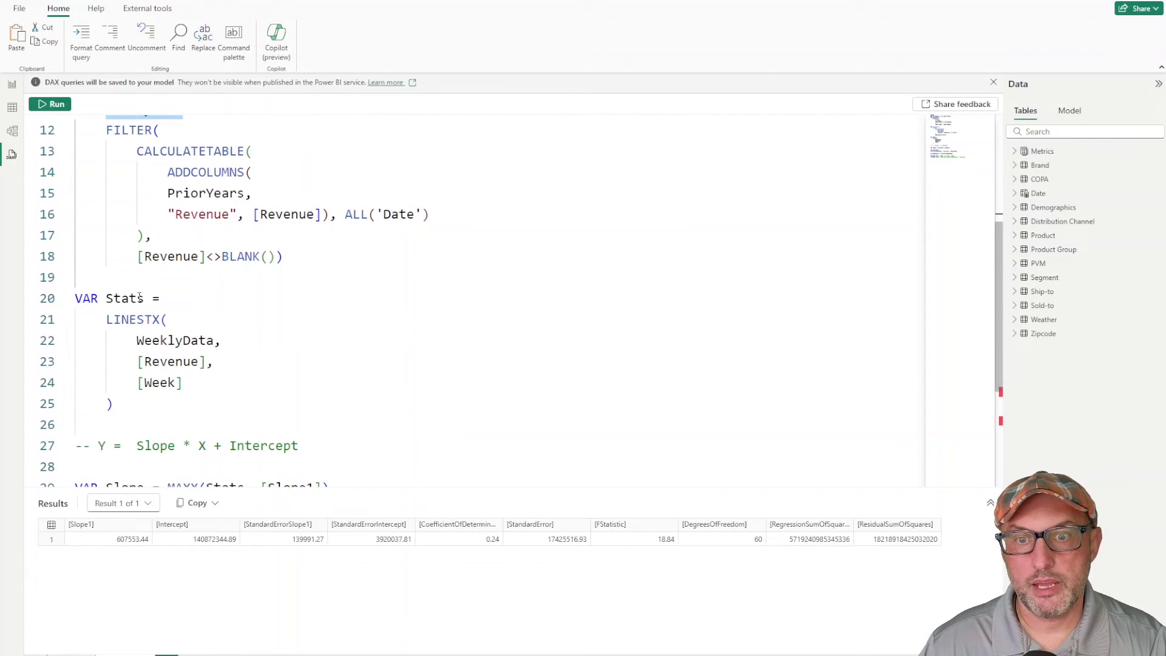
{"action": "double_click", "coordinate": [139, 298]}
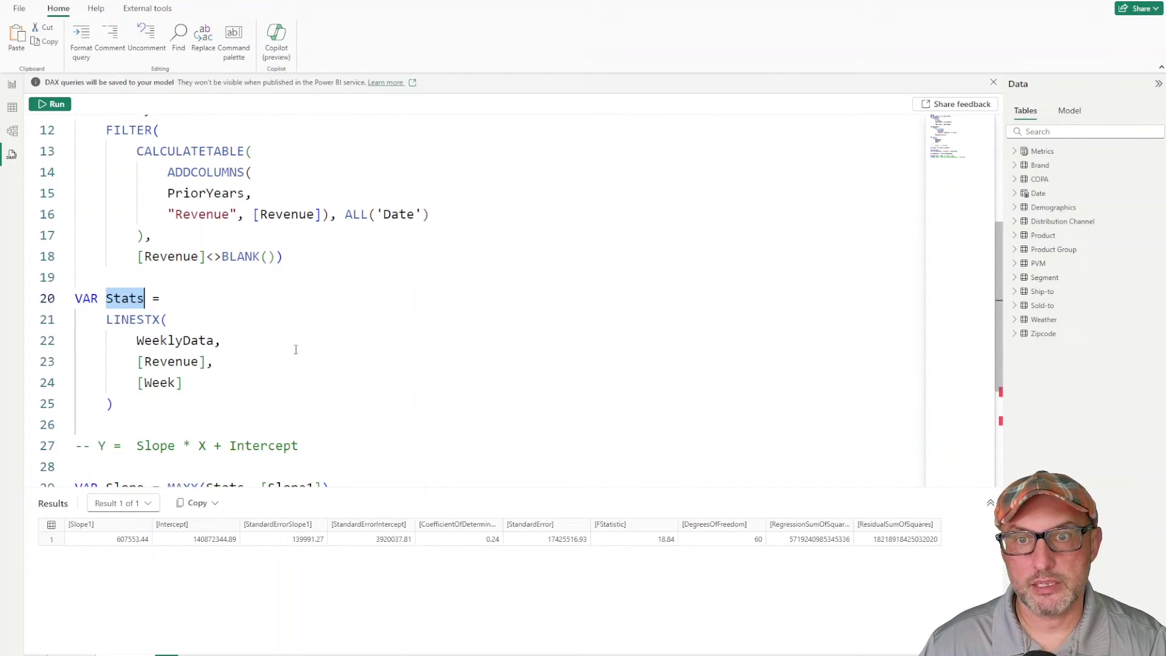
{"action": "scroll", "coordinate": [355, 395], "scroll_direction": "up", "scroll_amount": 2}
{"action": "scroll", "coordinate": [255, 389], "scroll_direction": "down", "scroll_amount": 3}
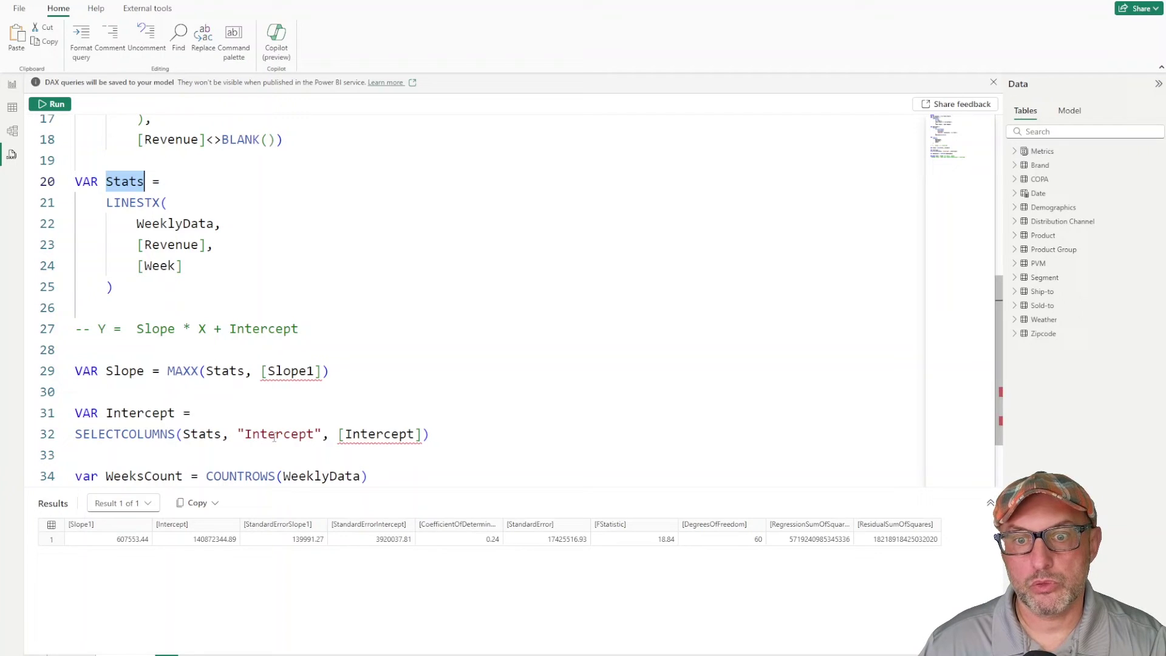
{"action": "left_click_drag", "start_coordinate": [298, 328], "coordinate": [97, 329]}
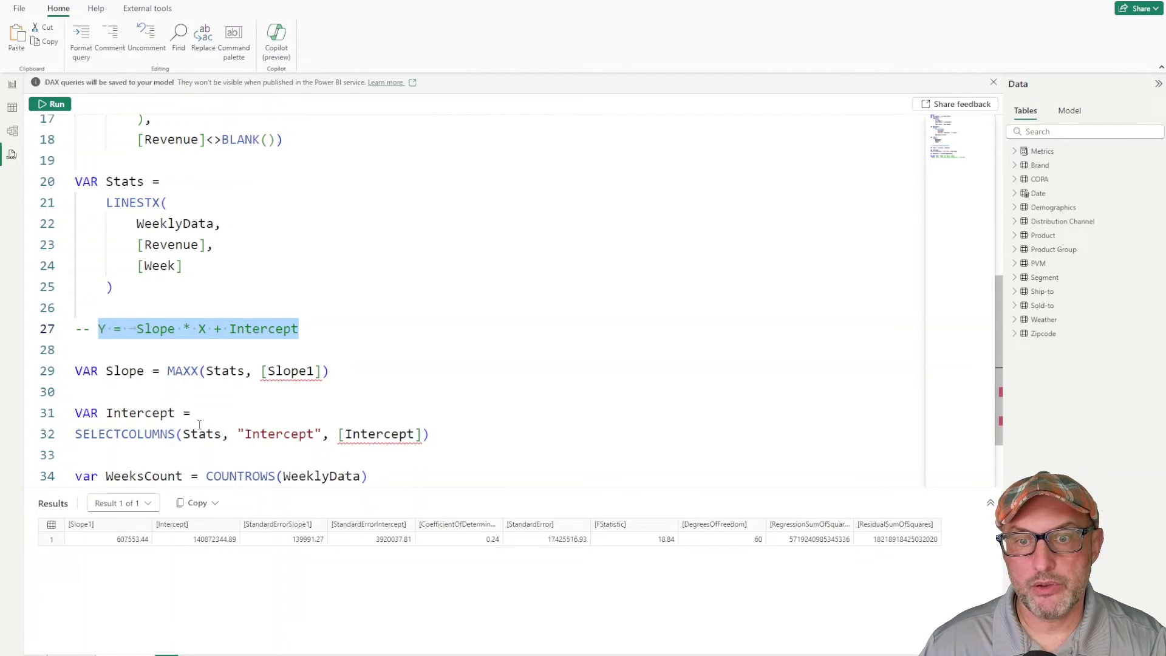
{"action": "scroll", "coordinate": [188, 424], "scroll_direction": "down", "scroll_amount": 1}
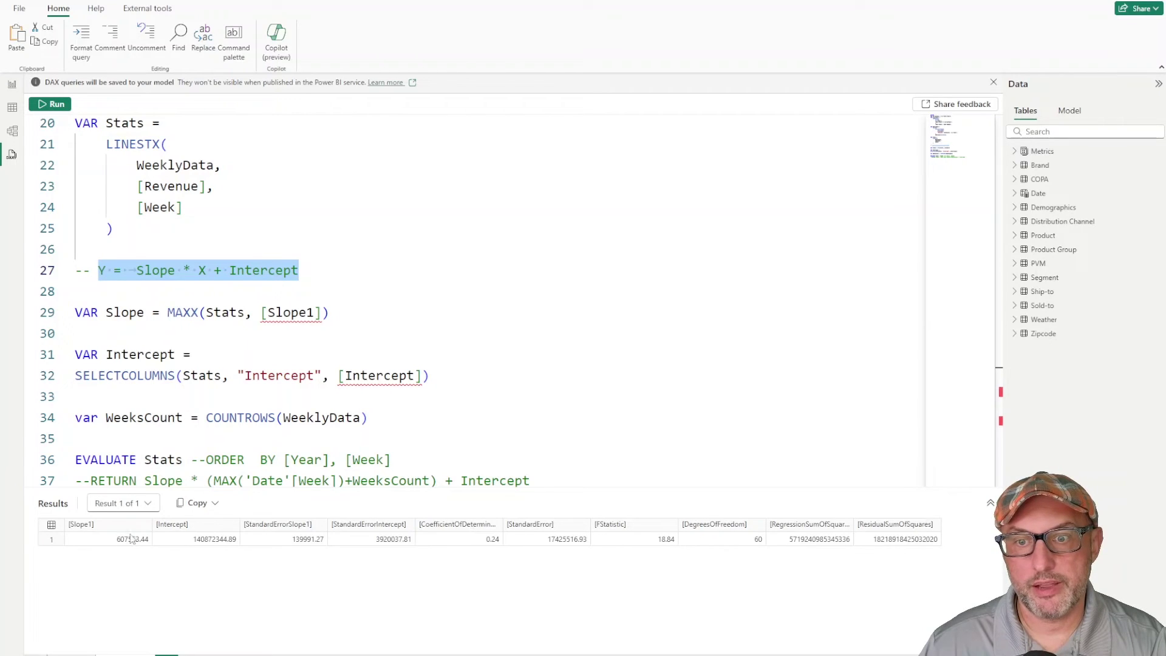
- Review the MAXX over Stats and the Slope and Intercept variable definitions
{"action": "double_click", "coordinate": [182, 312]}
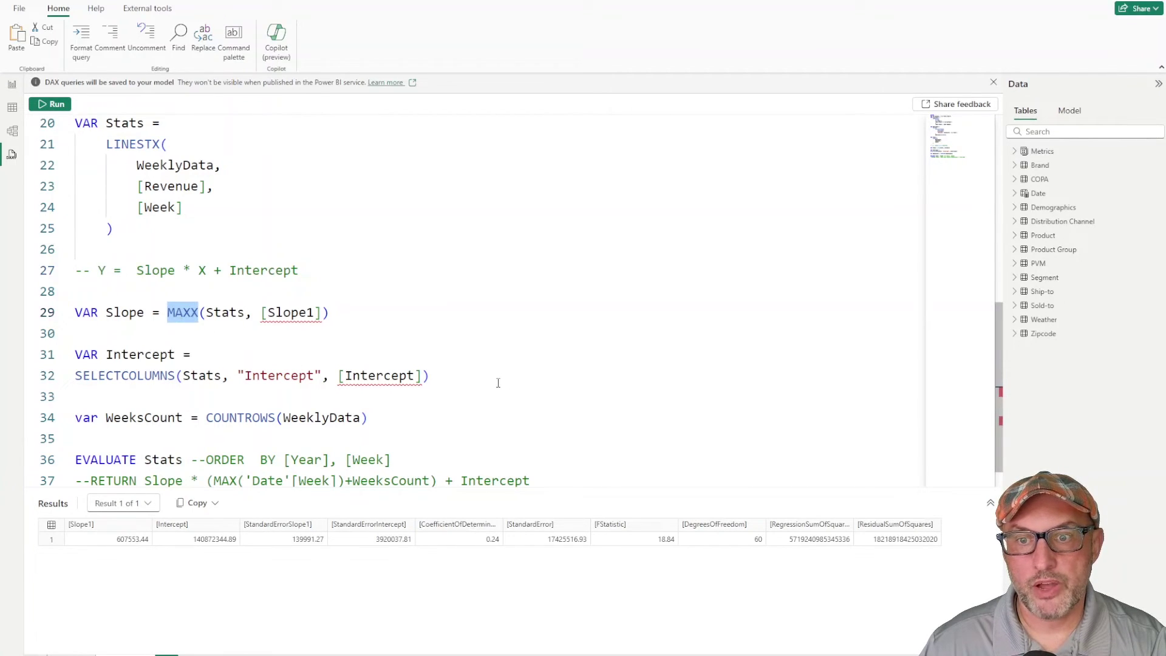
{"action": "double_click", "coordinate": [225, 312]}
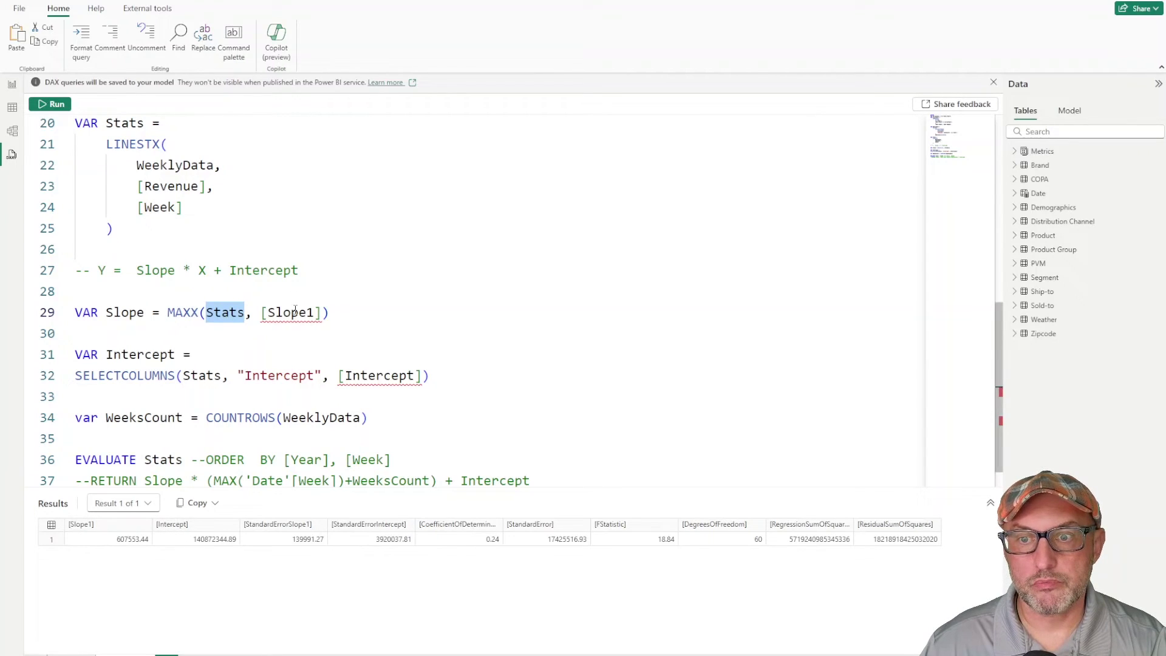
{"action": "mouse_move", "coordinate": [322, 313]}
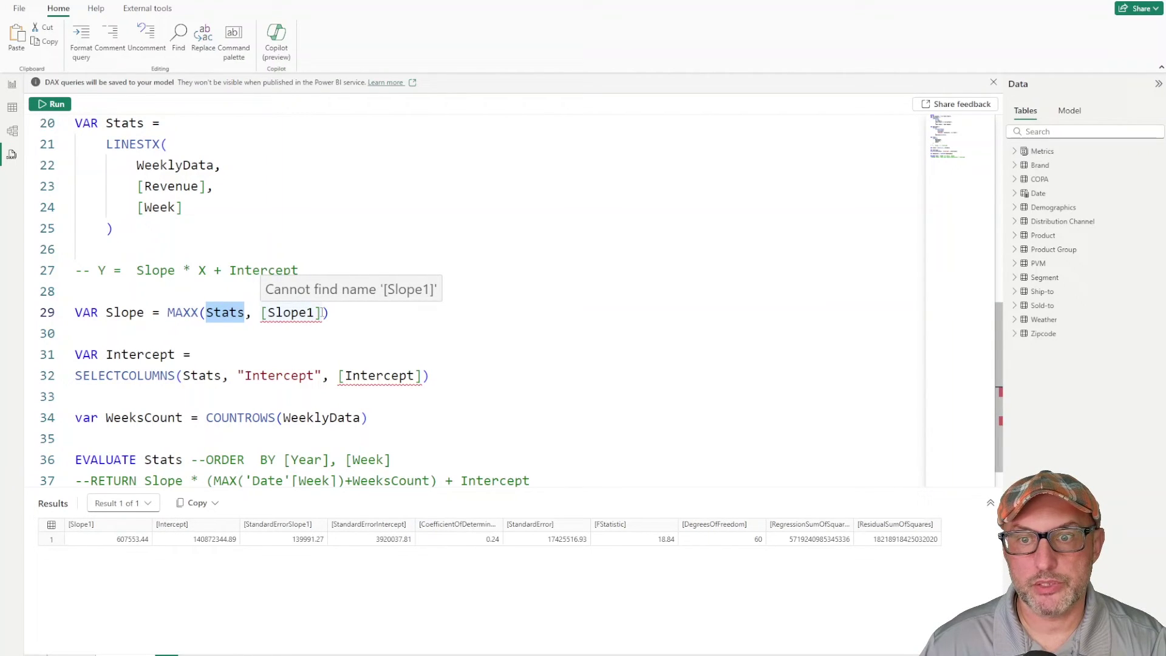
{"action": "mouse_move", "coordinate": [179, 313]}
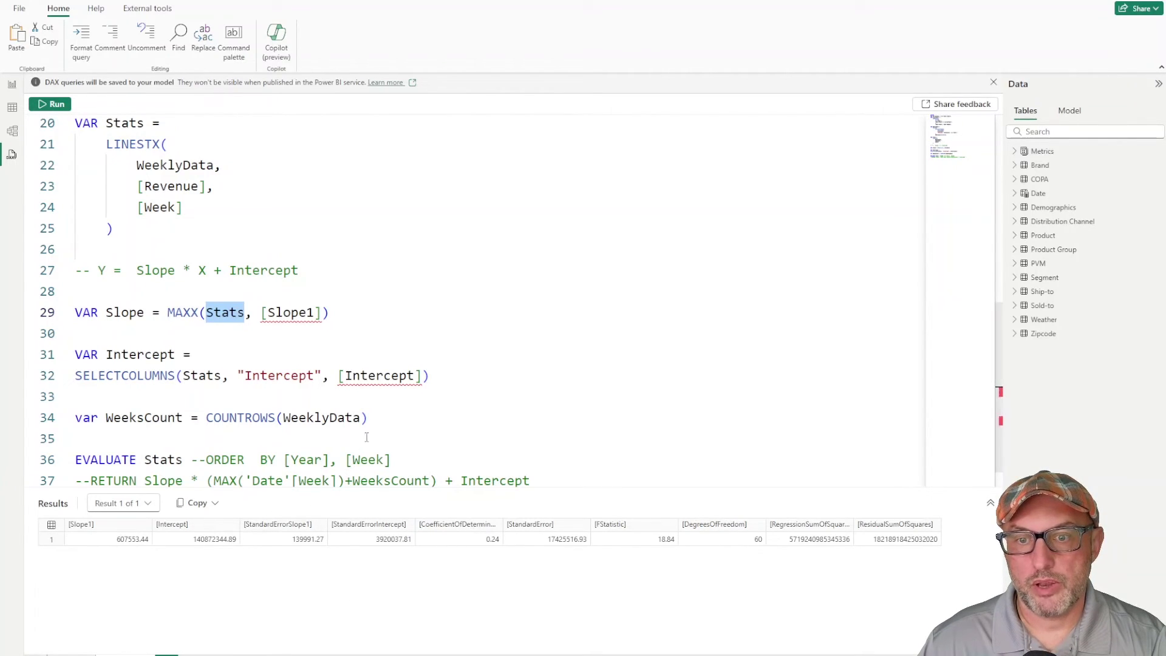
{"action": "left_click_drag", "start_coordinate": [454, 374], "coordinate": [71, 321]}
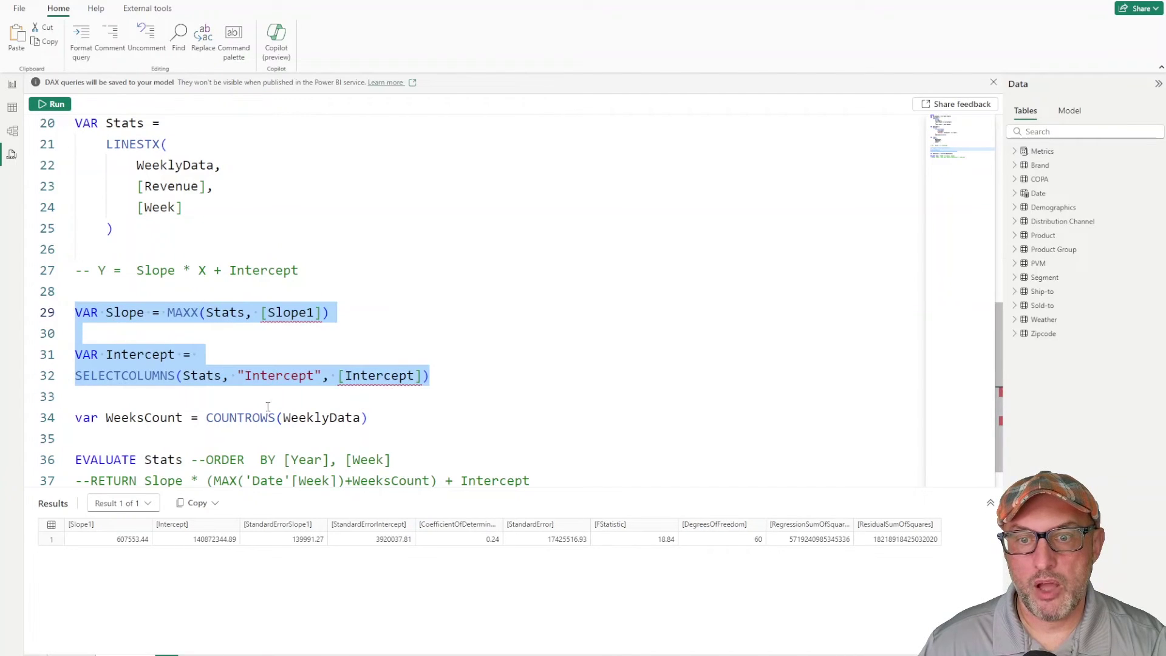
- Review Slope, Intercept and X in the regression comment and the WeeksCount definition
{"action": "left_click", "coordinate": [177, 288]}
{"action": "double_click", "coordinate": [157, 270]}
{"action": "double_click", "coordinate": [263, 270]}
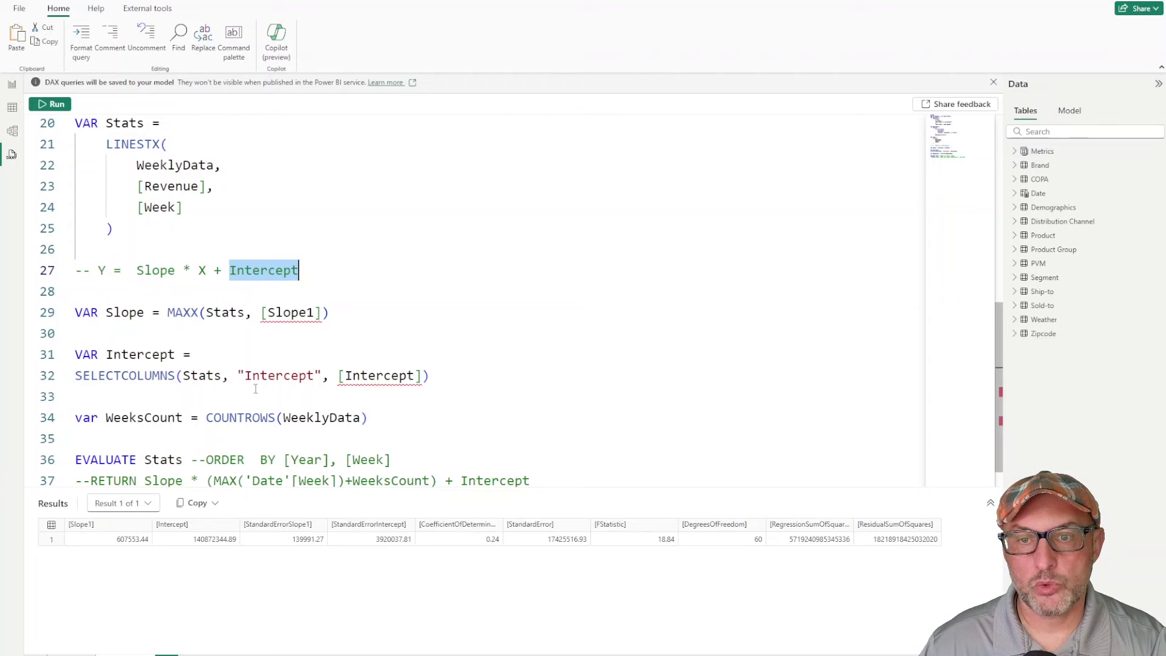
{"action": "double_click", "coordinate": [203, 270]}
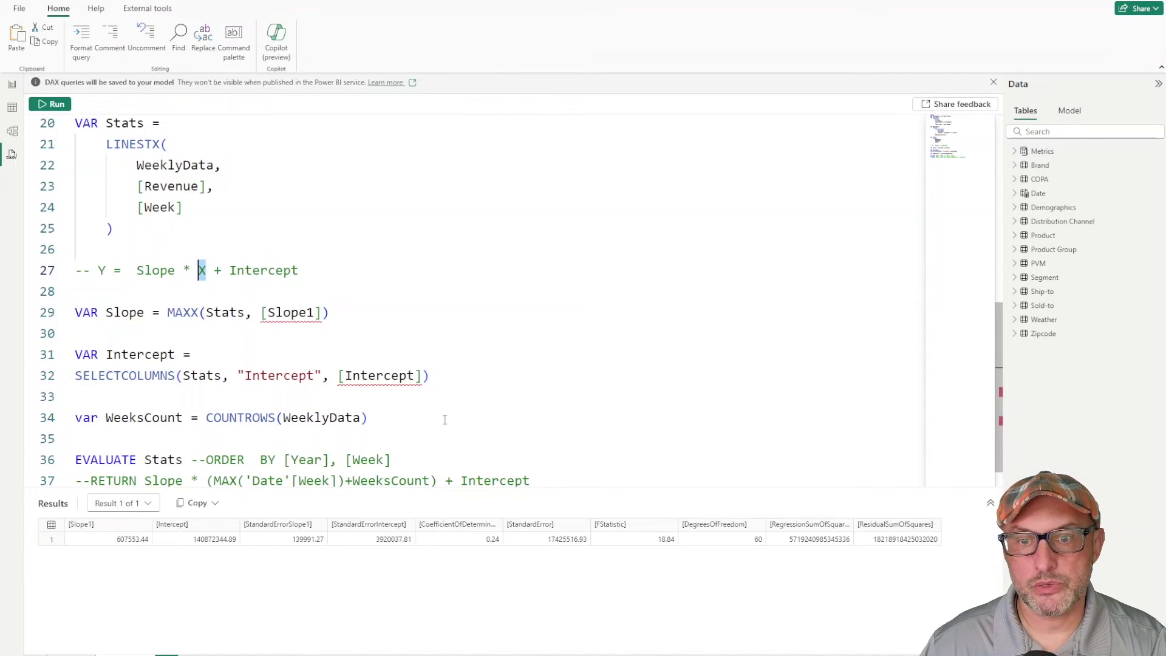
{"action": "scroll", "coordinate": [435, 419], "scroll_direction": "down", "scroll_amount": 1}
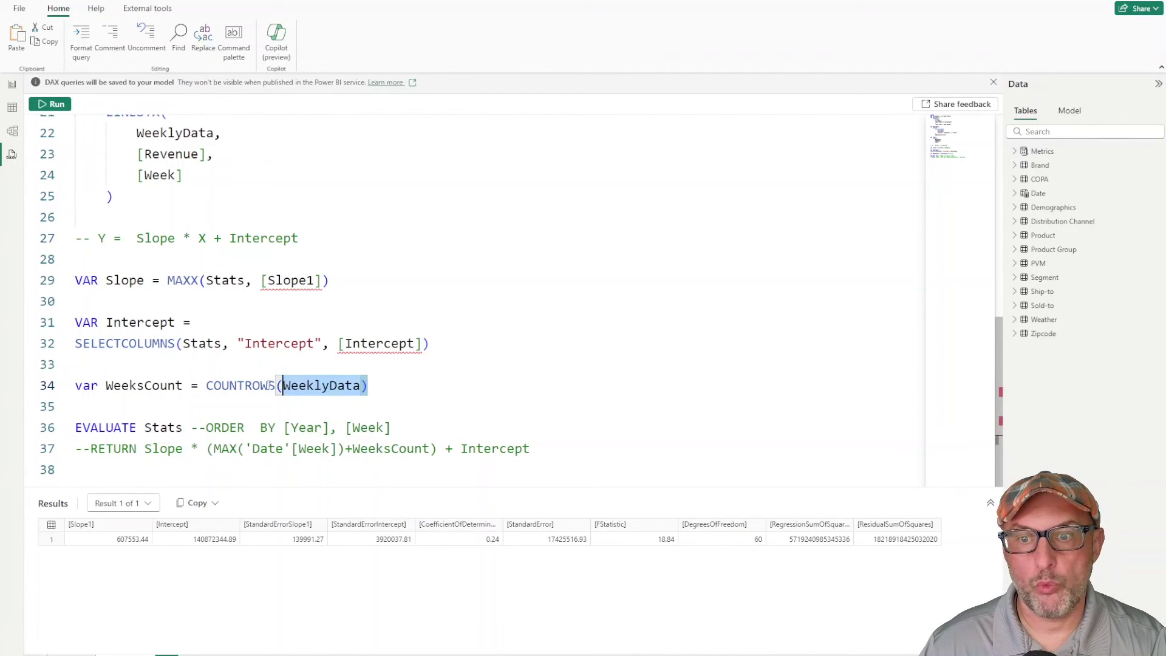
{"action": "left_click_drag", "start_coordinate": [271, 385], "coordinate": [107, 385]}
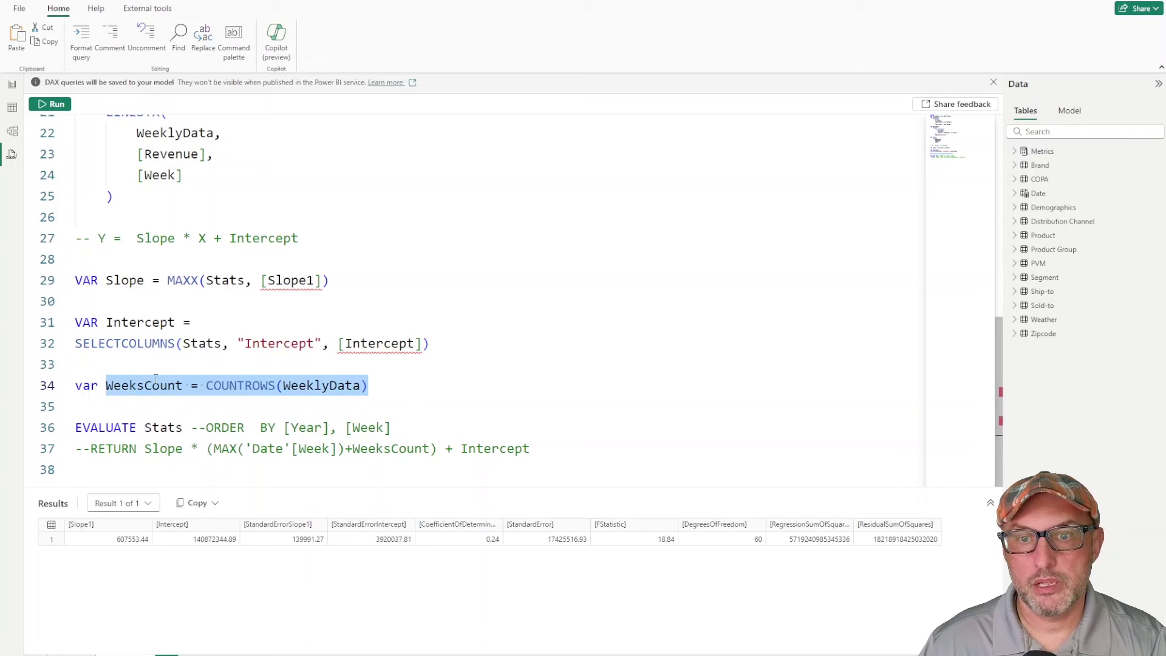
- Check the Revenue and Forecast Trend chart's forecast points on the report, then return to DAX query view
{"action": "left_click", "coordinate": [12, 84]}
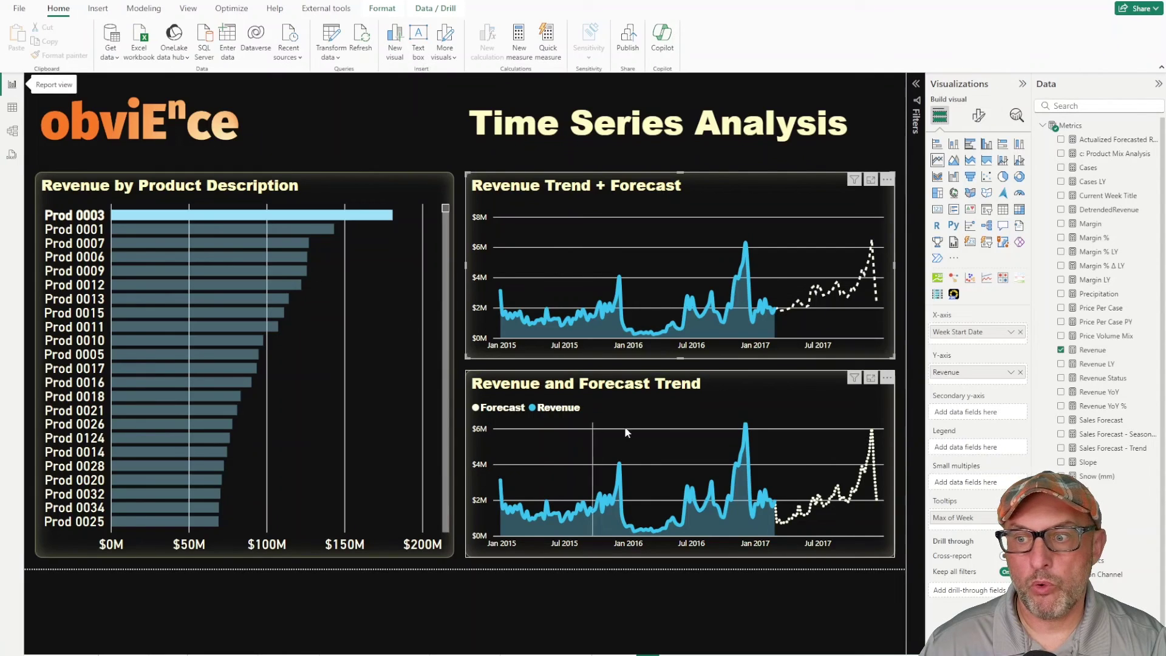
{"action": "left_click", "coordinate": [719, 408]}
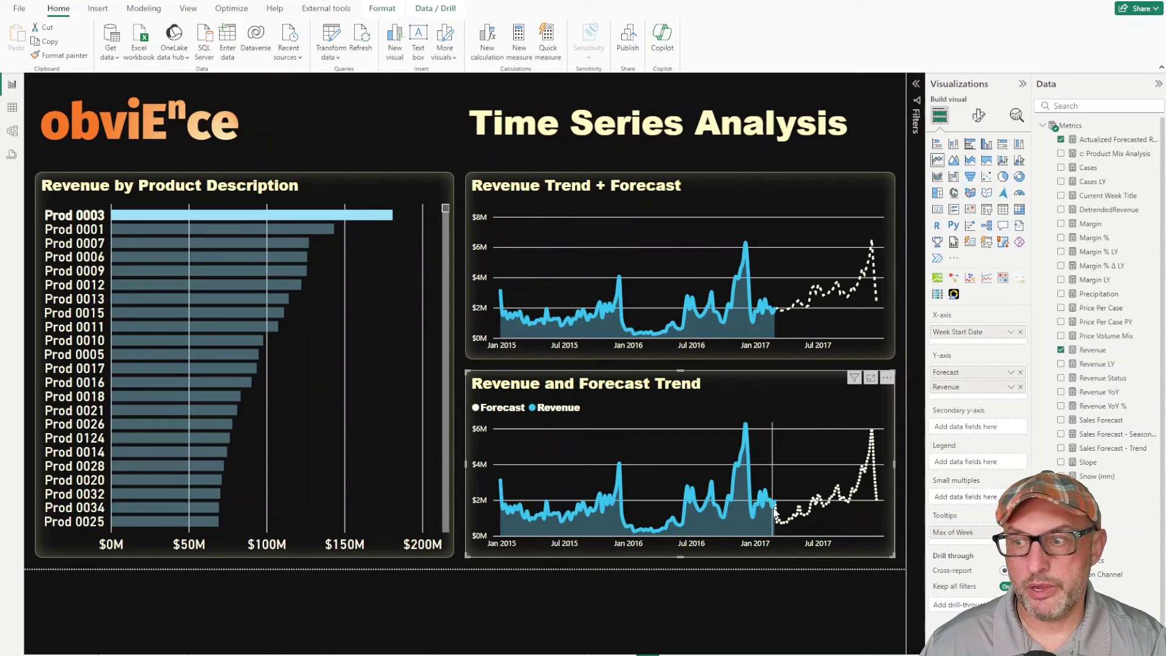
{"action": "mouse_move", "coordinate": [776, 509]}
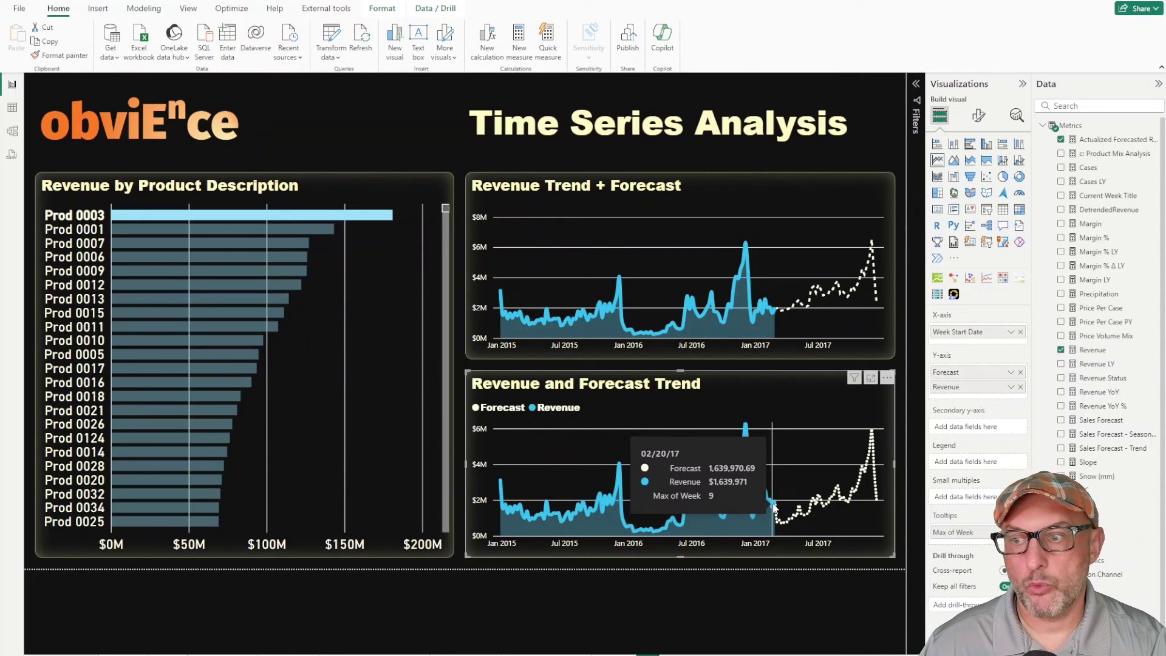
{"action": "left_click", "coordinate": [12, 154]}
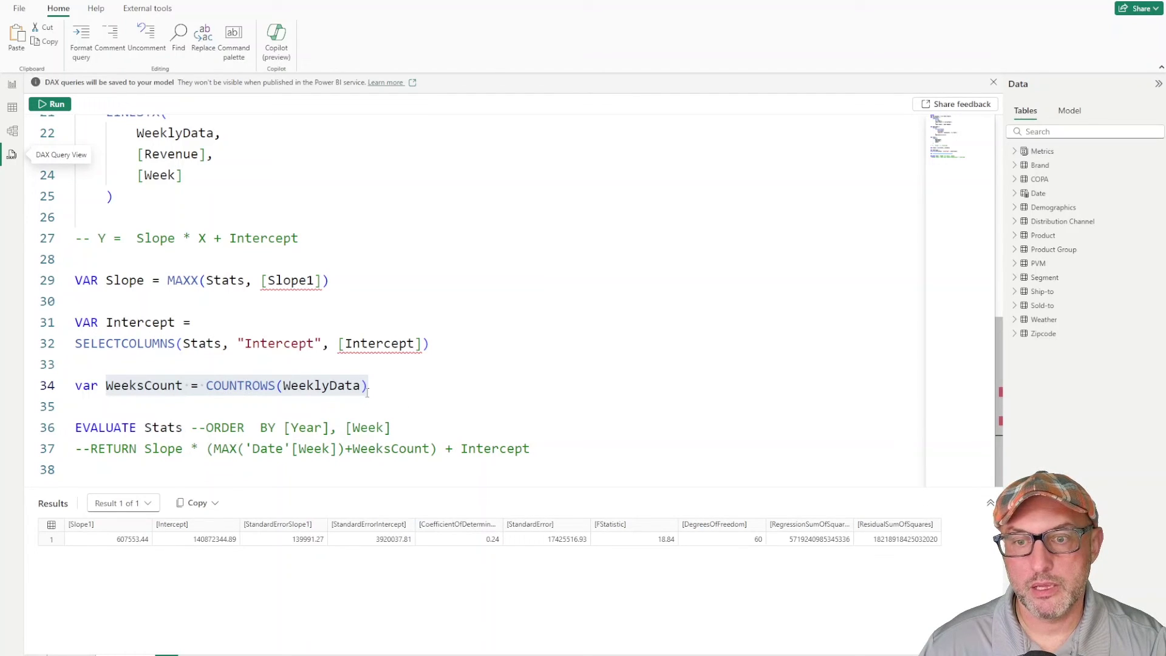
{"action": "left_click_drag", "start_coordinate": [331, 240], "coordinate": [136, 238]}
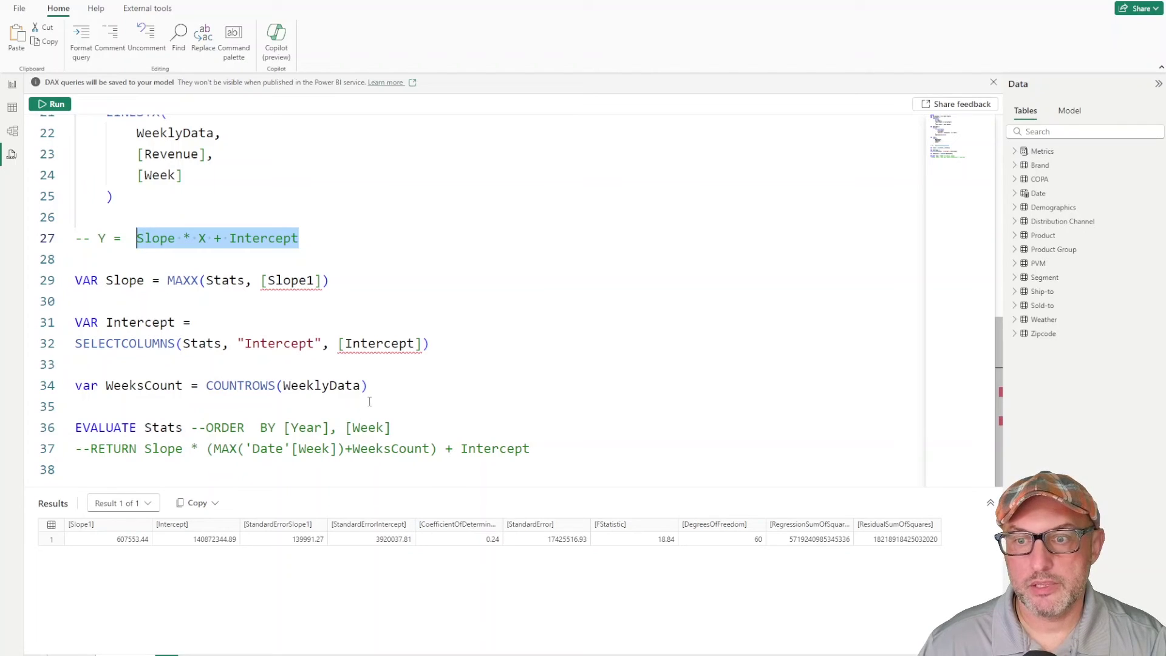
{"action": "left_click_drag", "start_coordinate": [366, 385], "coordinate": [68, 385]}
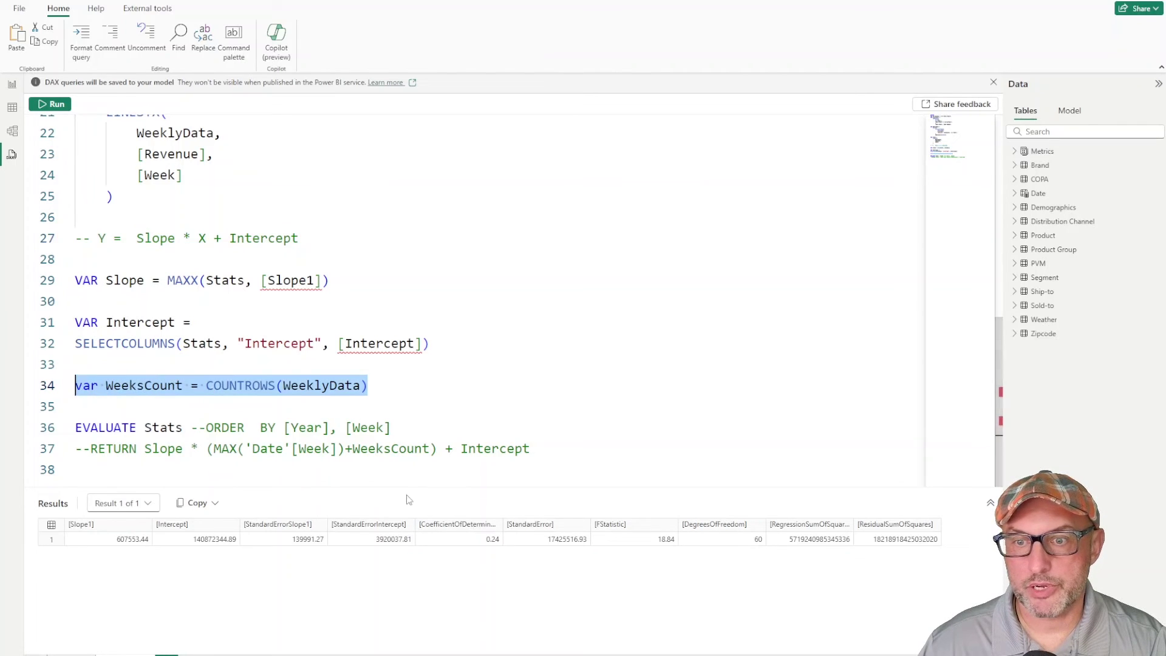
{"action": "left_click", "coordinate": [377, 386]}
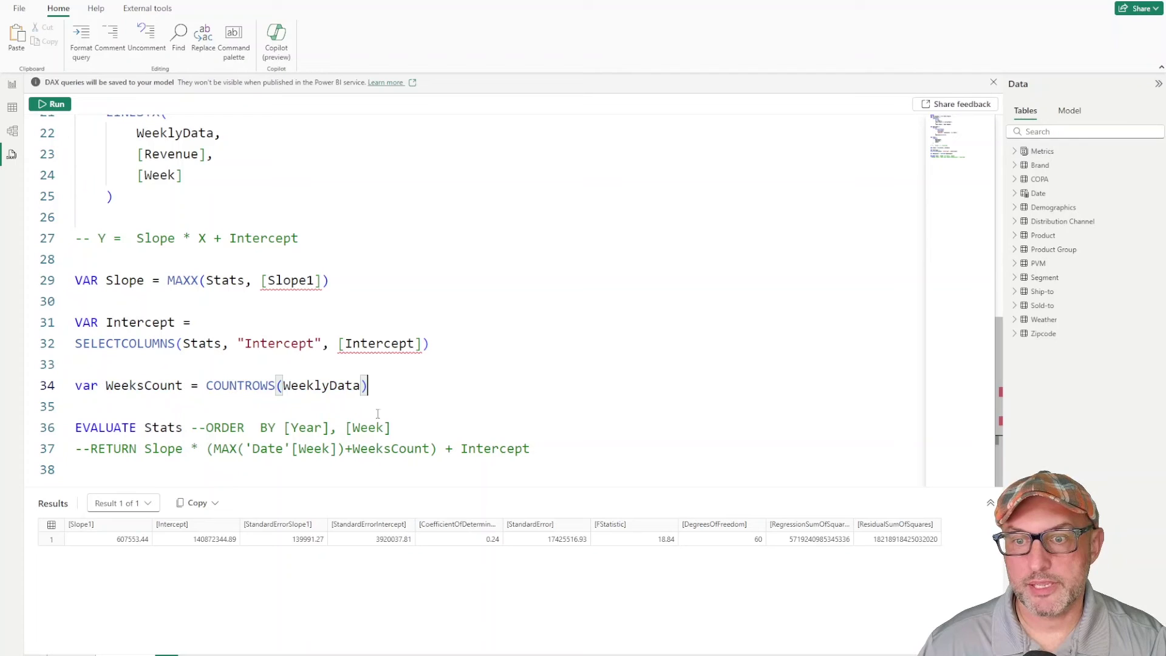
{"action": "left_click", "coordinate": [406, 448]}
{"action": "double_click", "coordinate": [409, 449]}
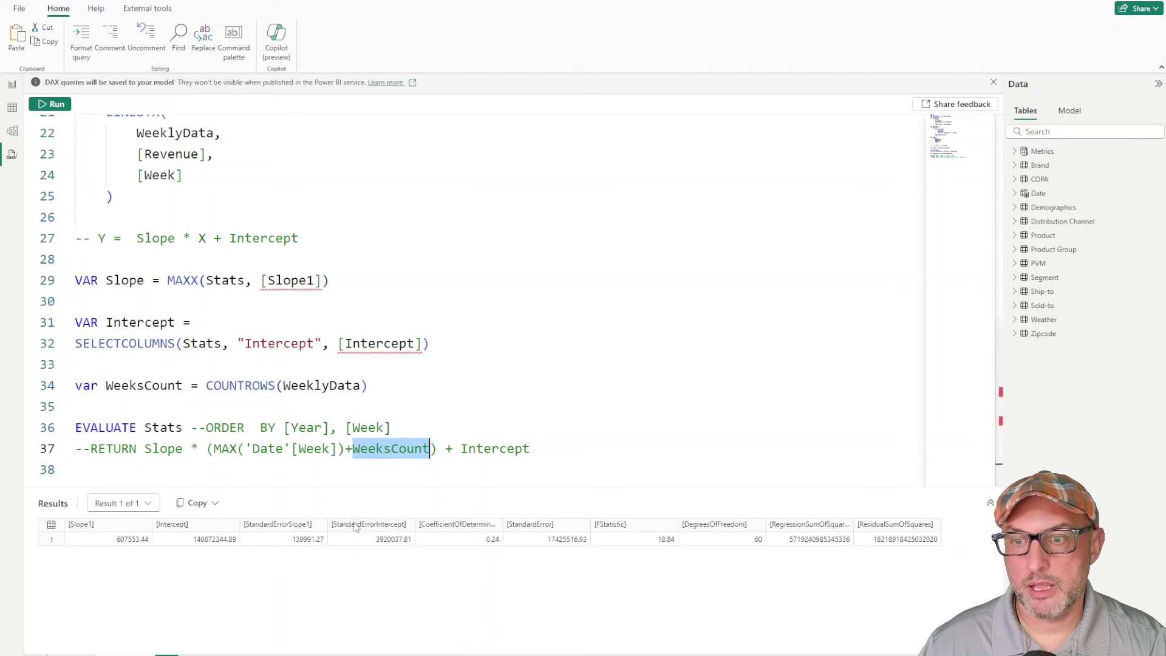
{"action": "left_click", "coordinate": [400, 450]}
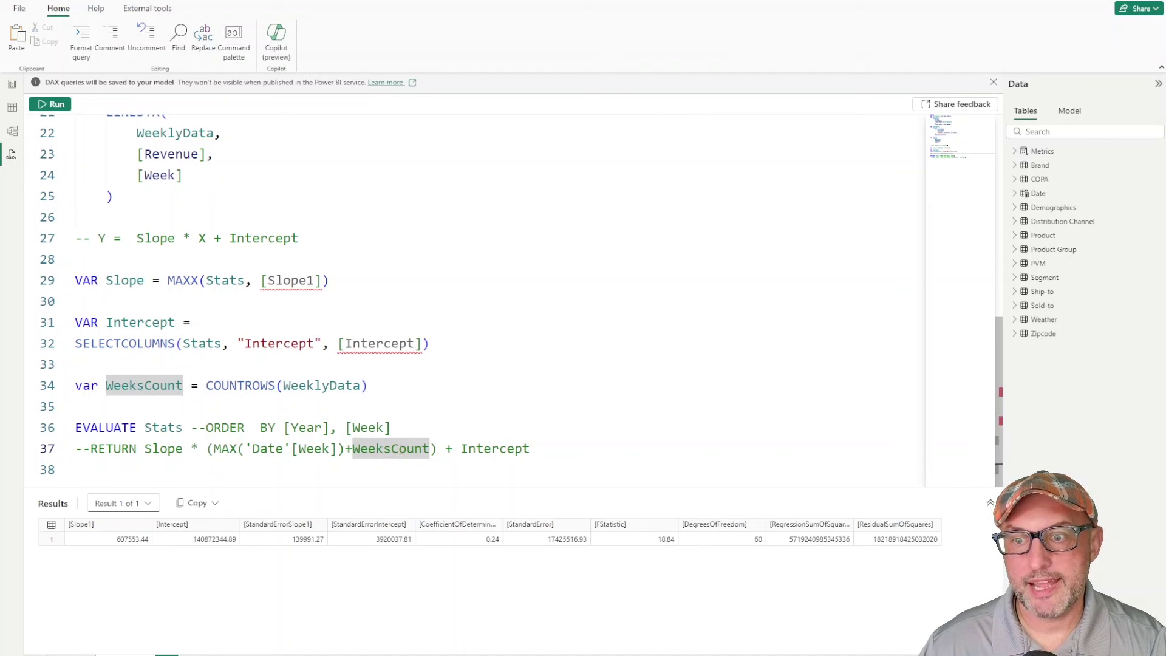
{"action": "key", "text": "ctrl+d"}
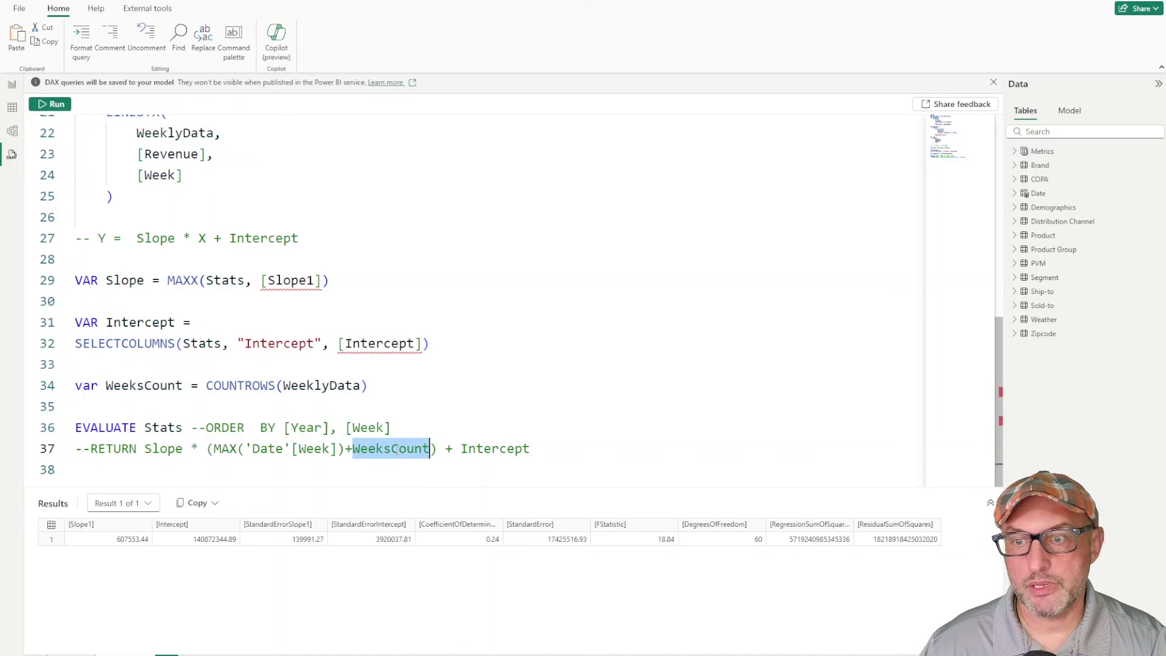
- Replace WeeksCount with 52 on line 37 and highlight the new offset
{"action": "type", "text": "52"}
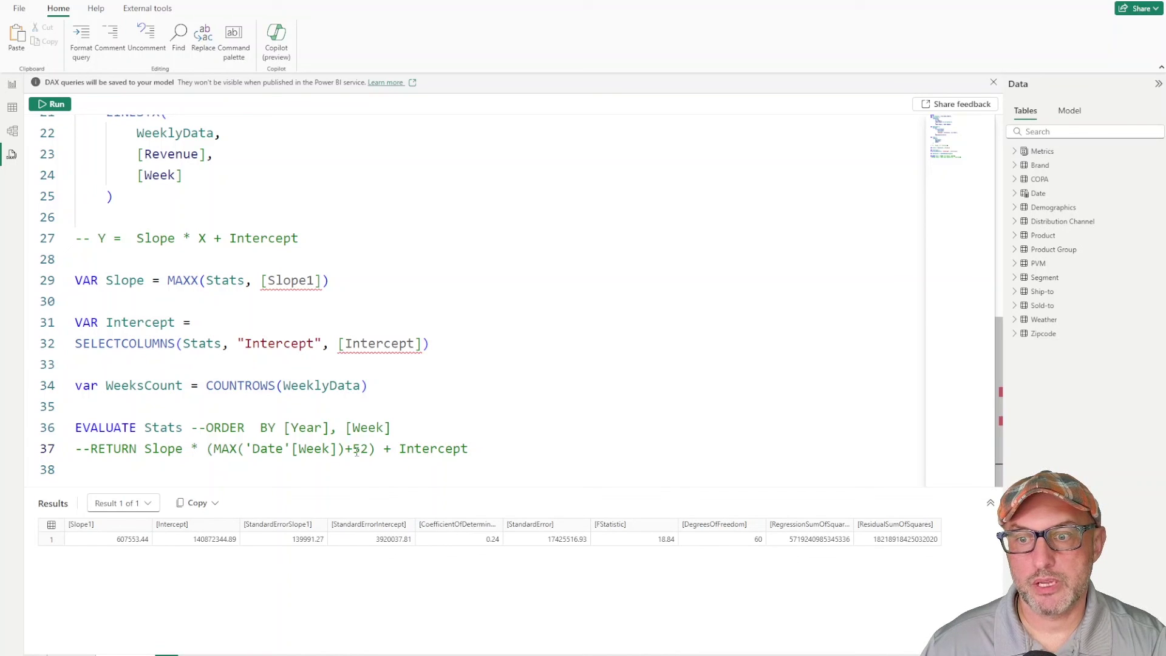
{"action": "double_click", "coordinate": [358, 449]}
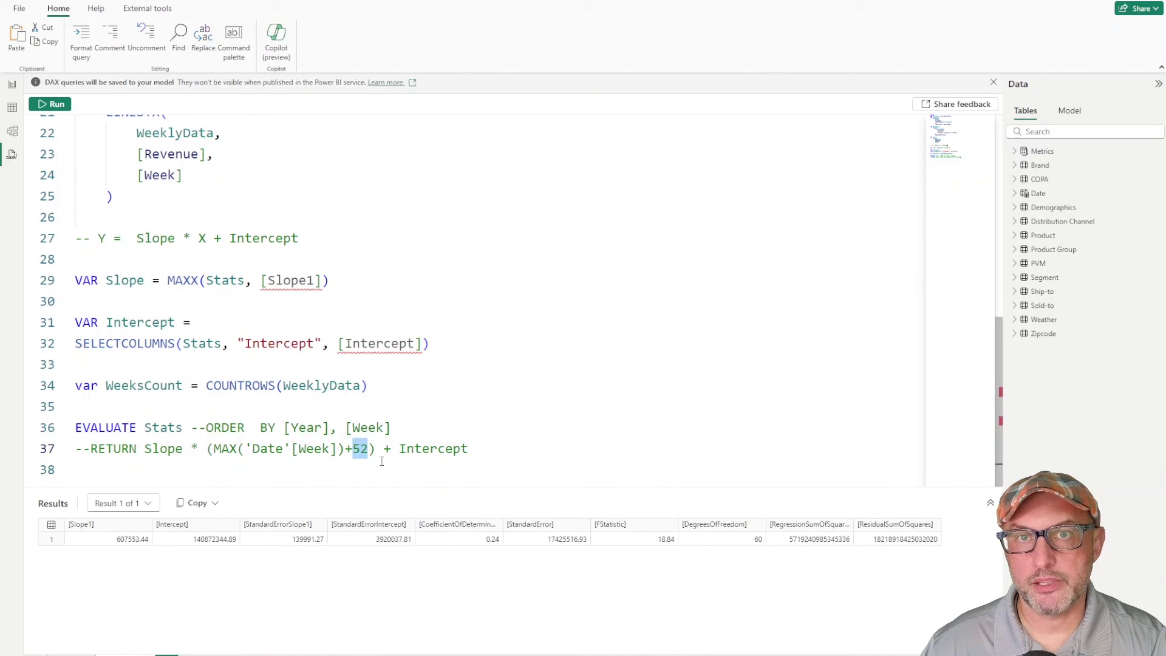